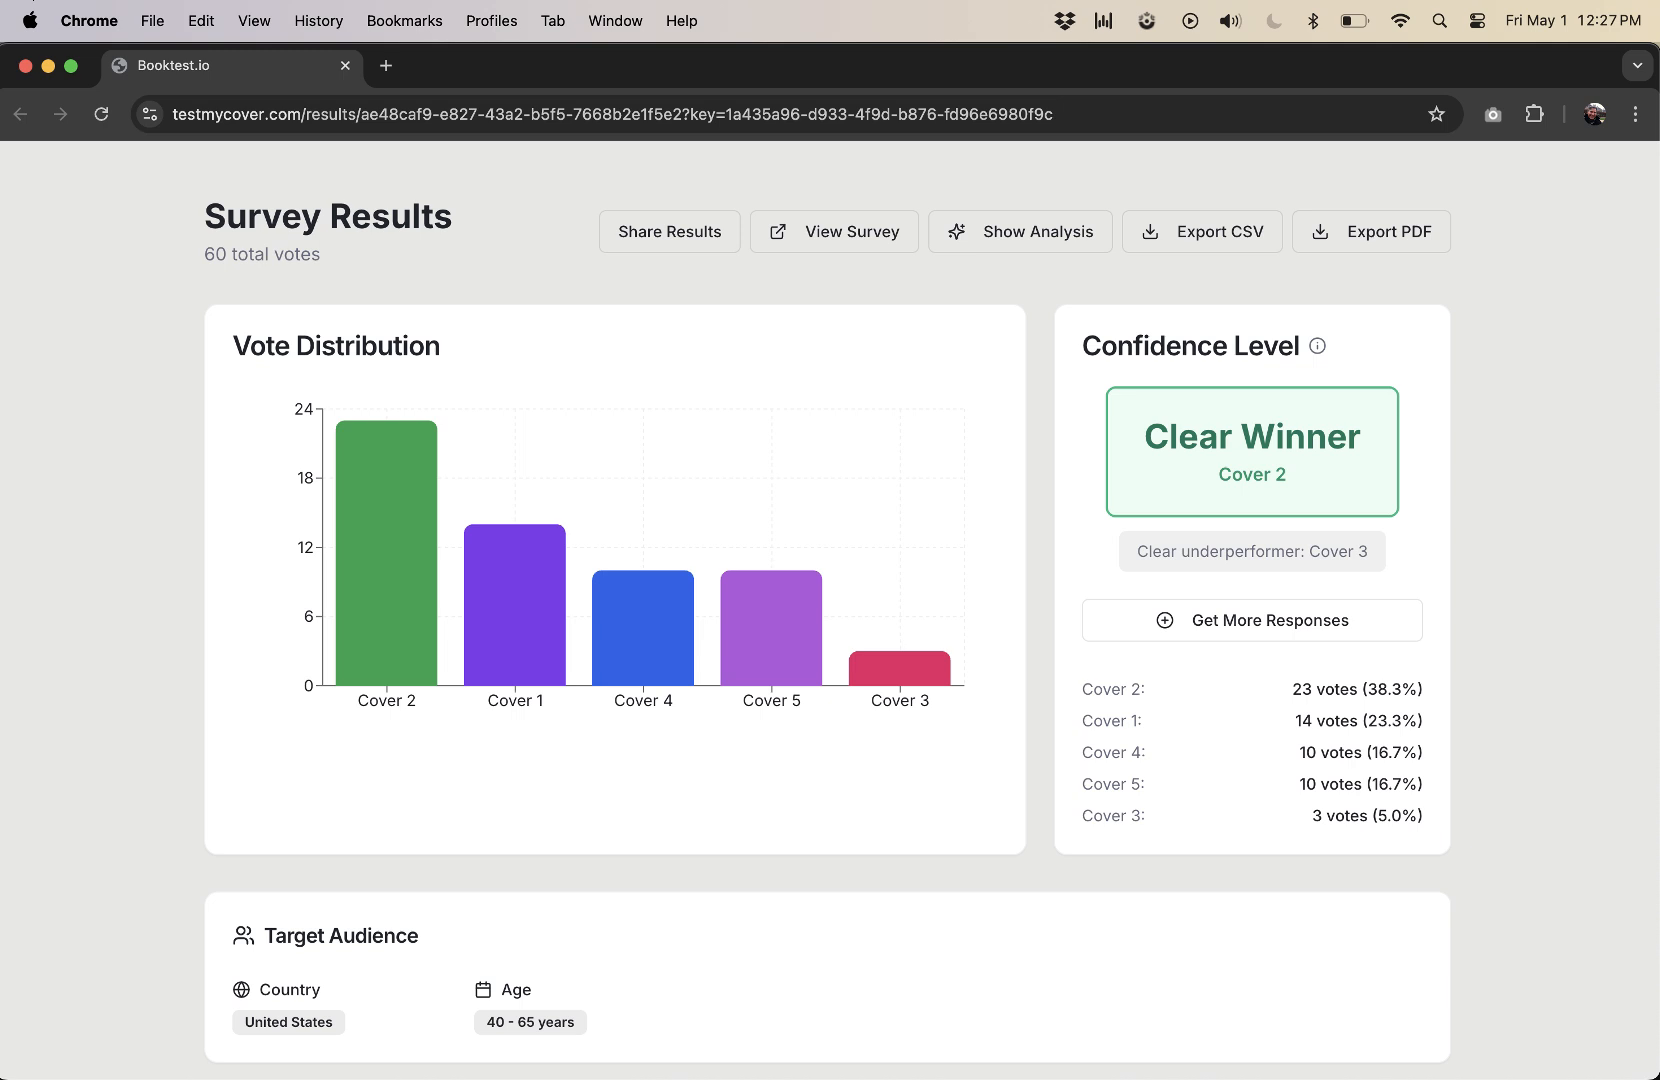
Examine the AI-powered comment analysis and the individual reader responses in the survey results.
left_click(328, 236)
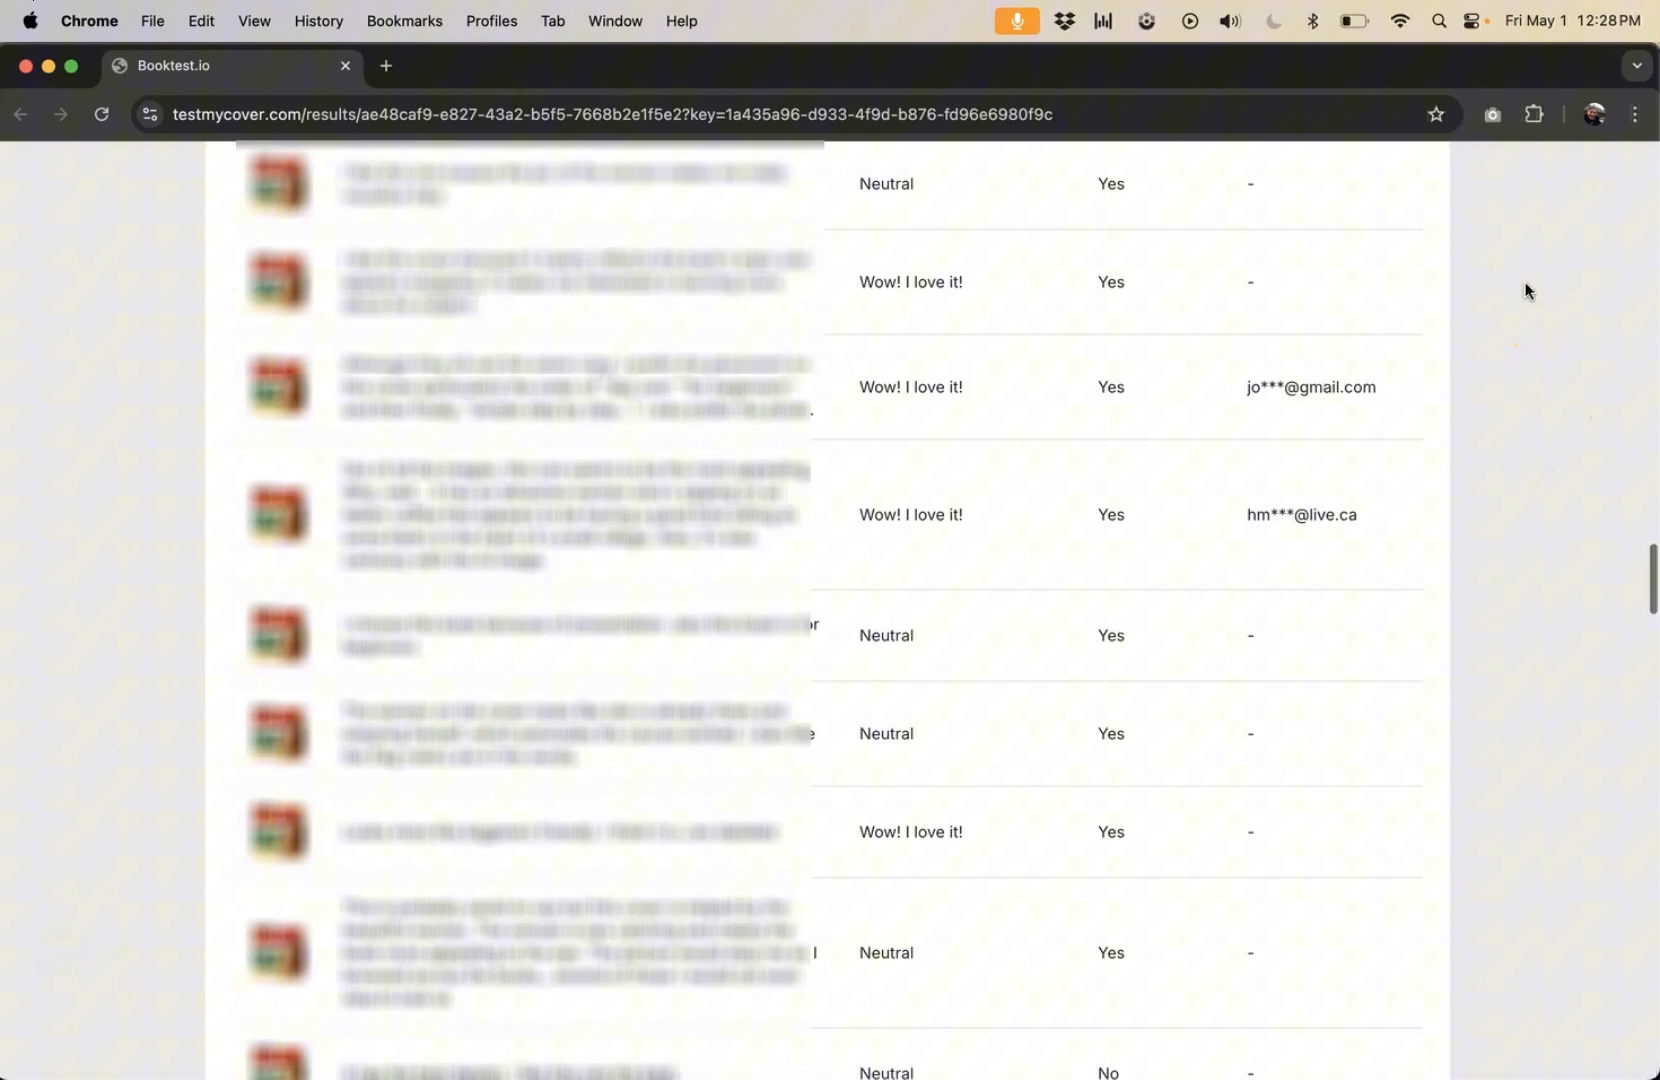
scroll(1522, 266, "down", 10)
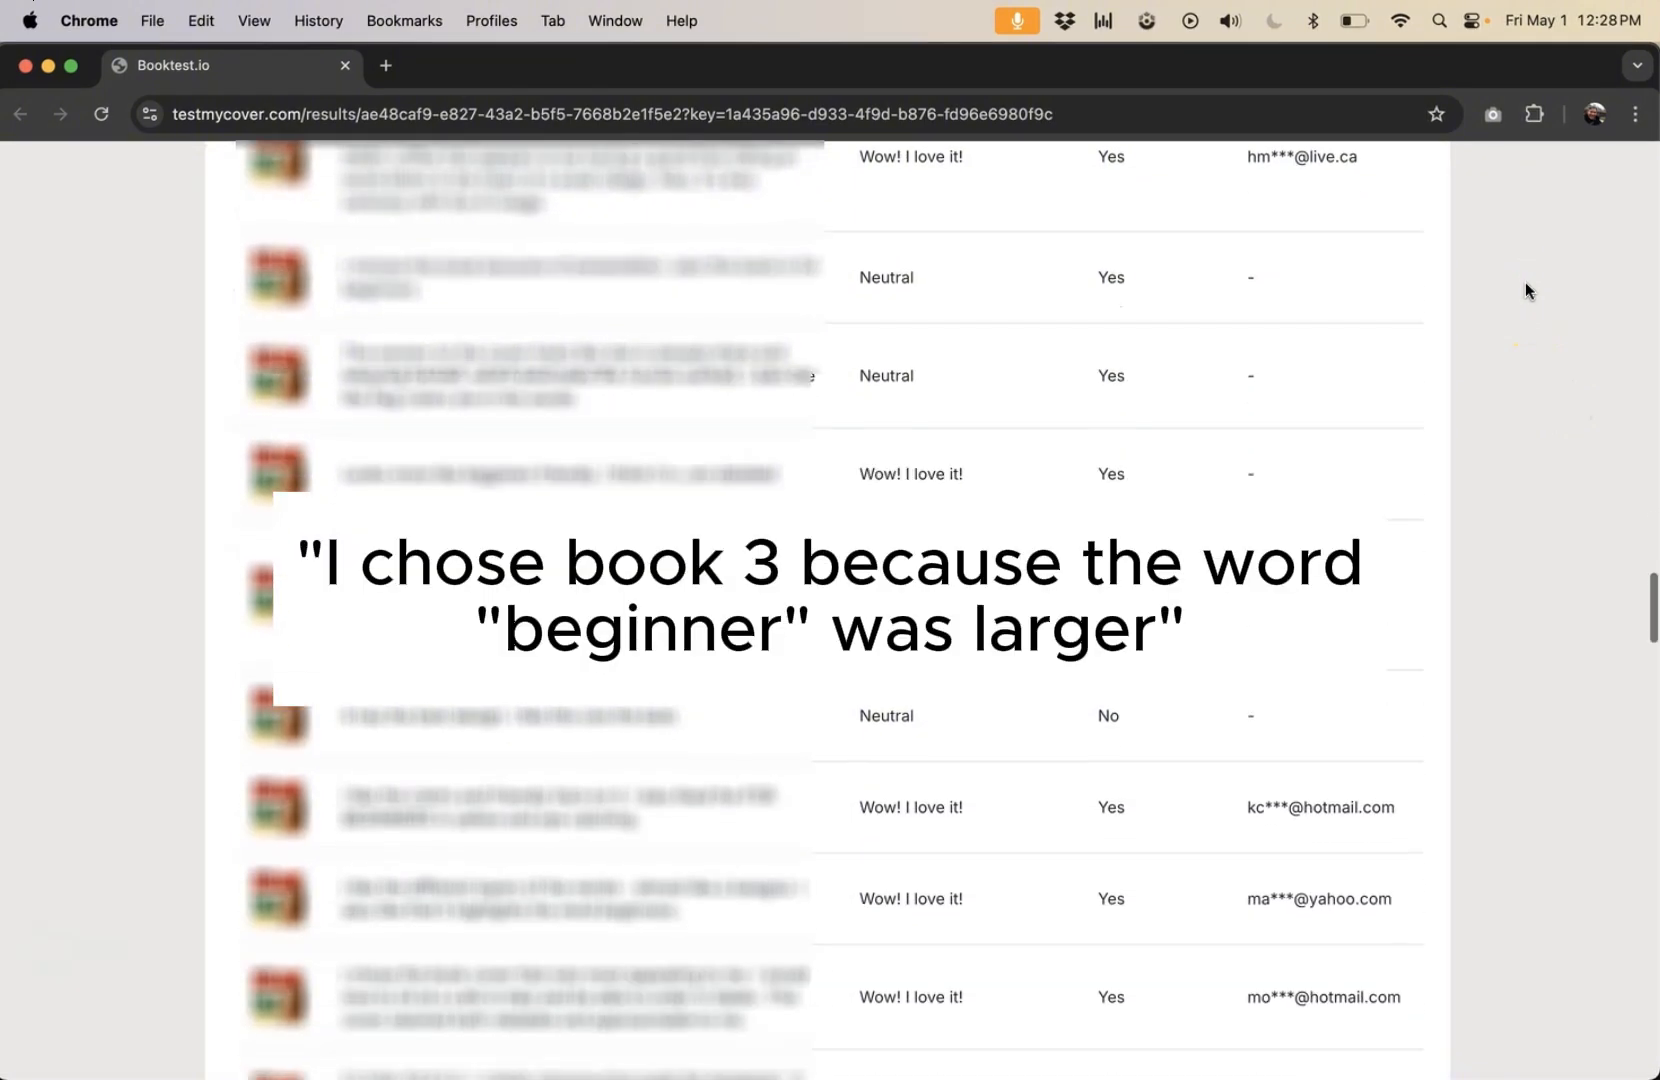
scroll(1525, 290, "down", 15)
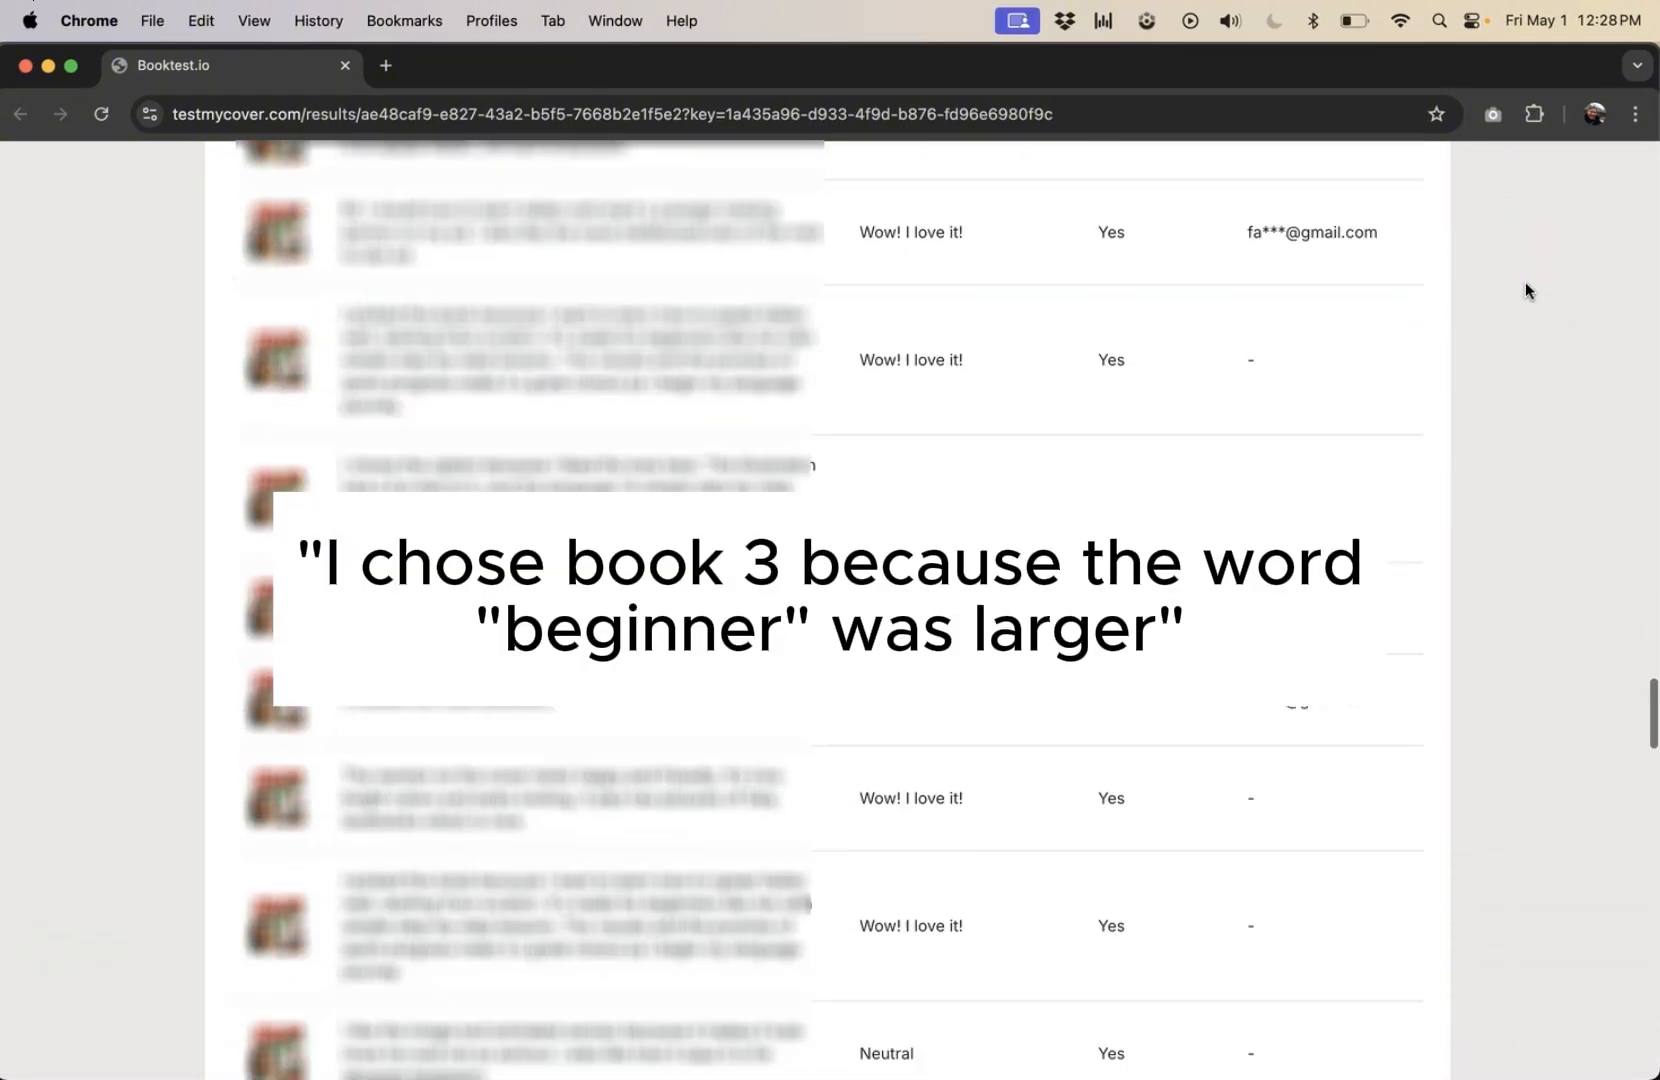
left_click(1525, 308)
scroll(1525, 305, "down", 13)
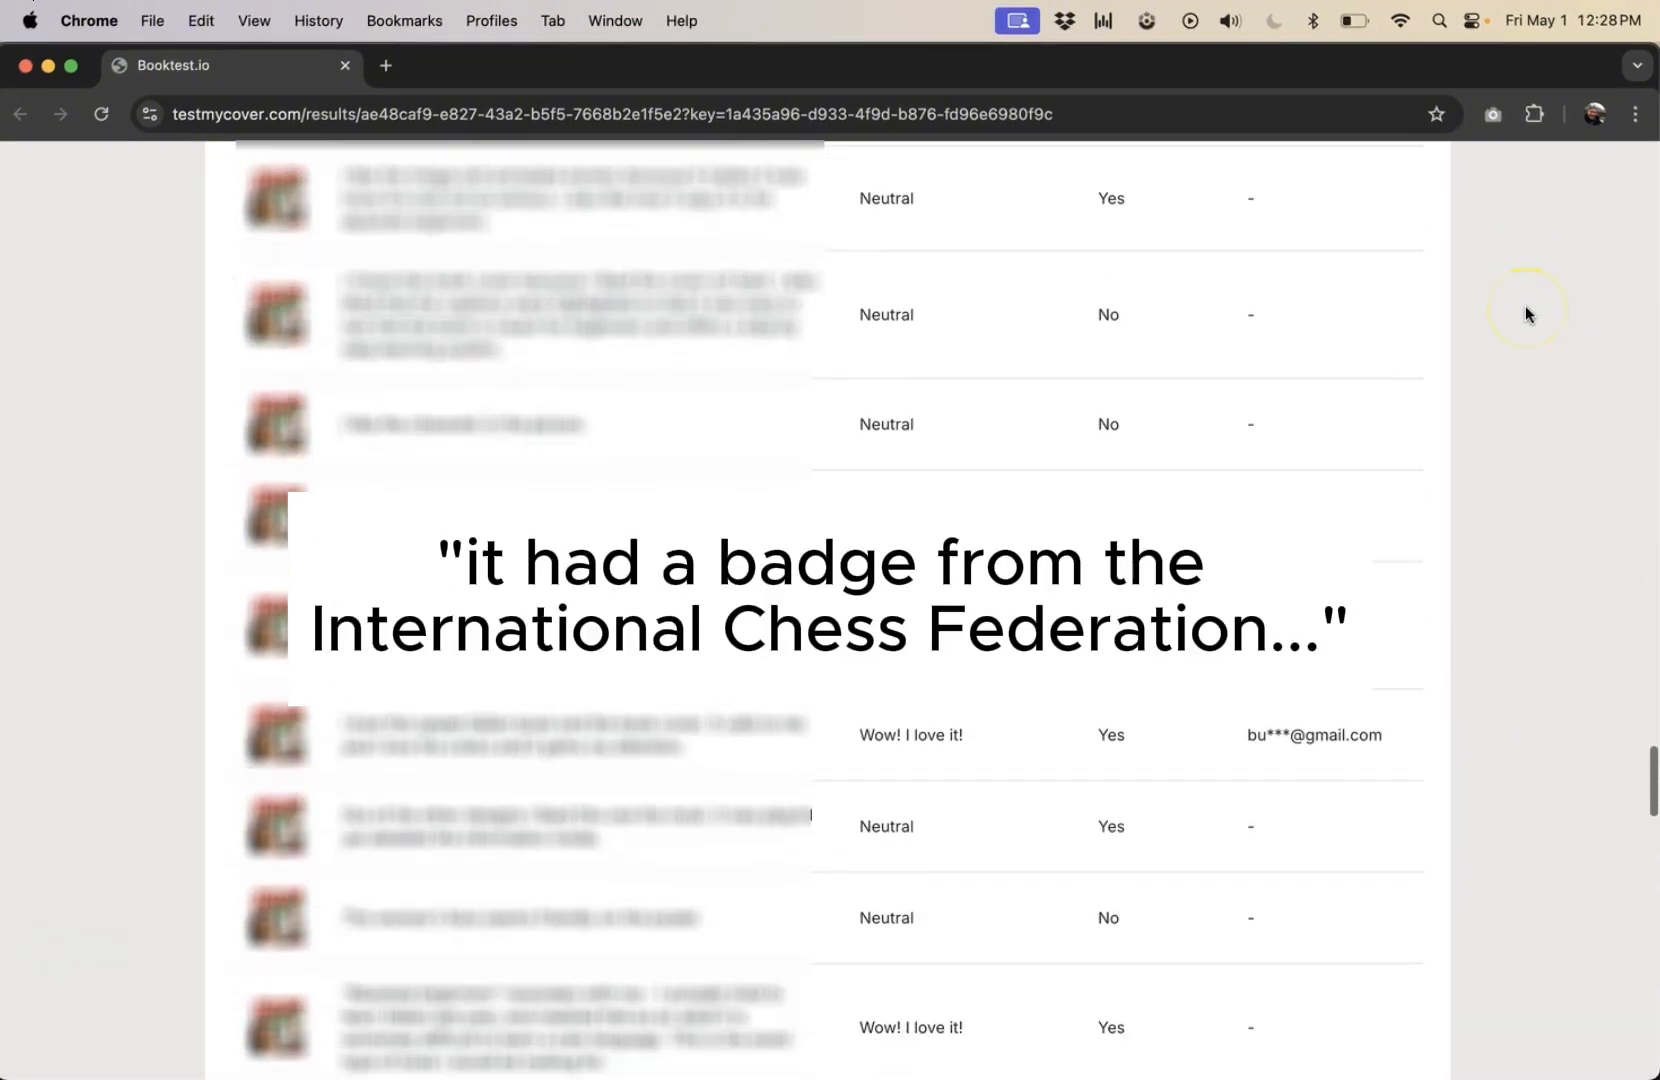
left_click(1513, 354)
scroll(1513, 354, "down", 10)
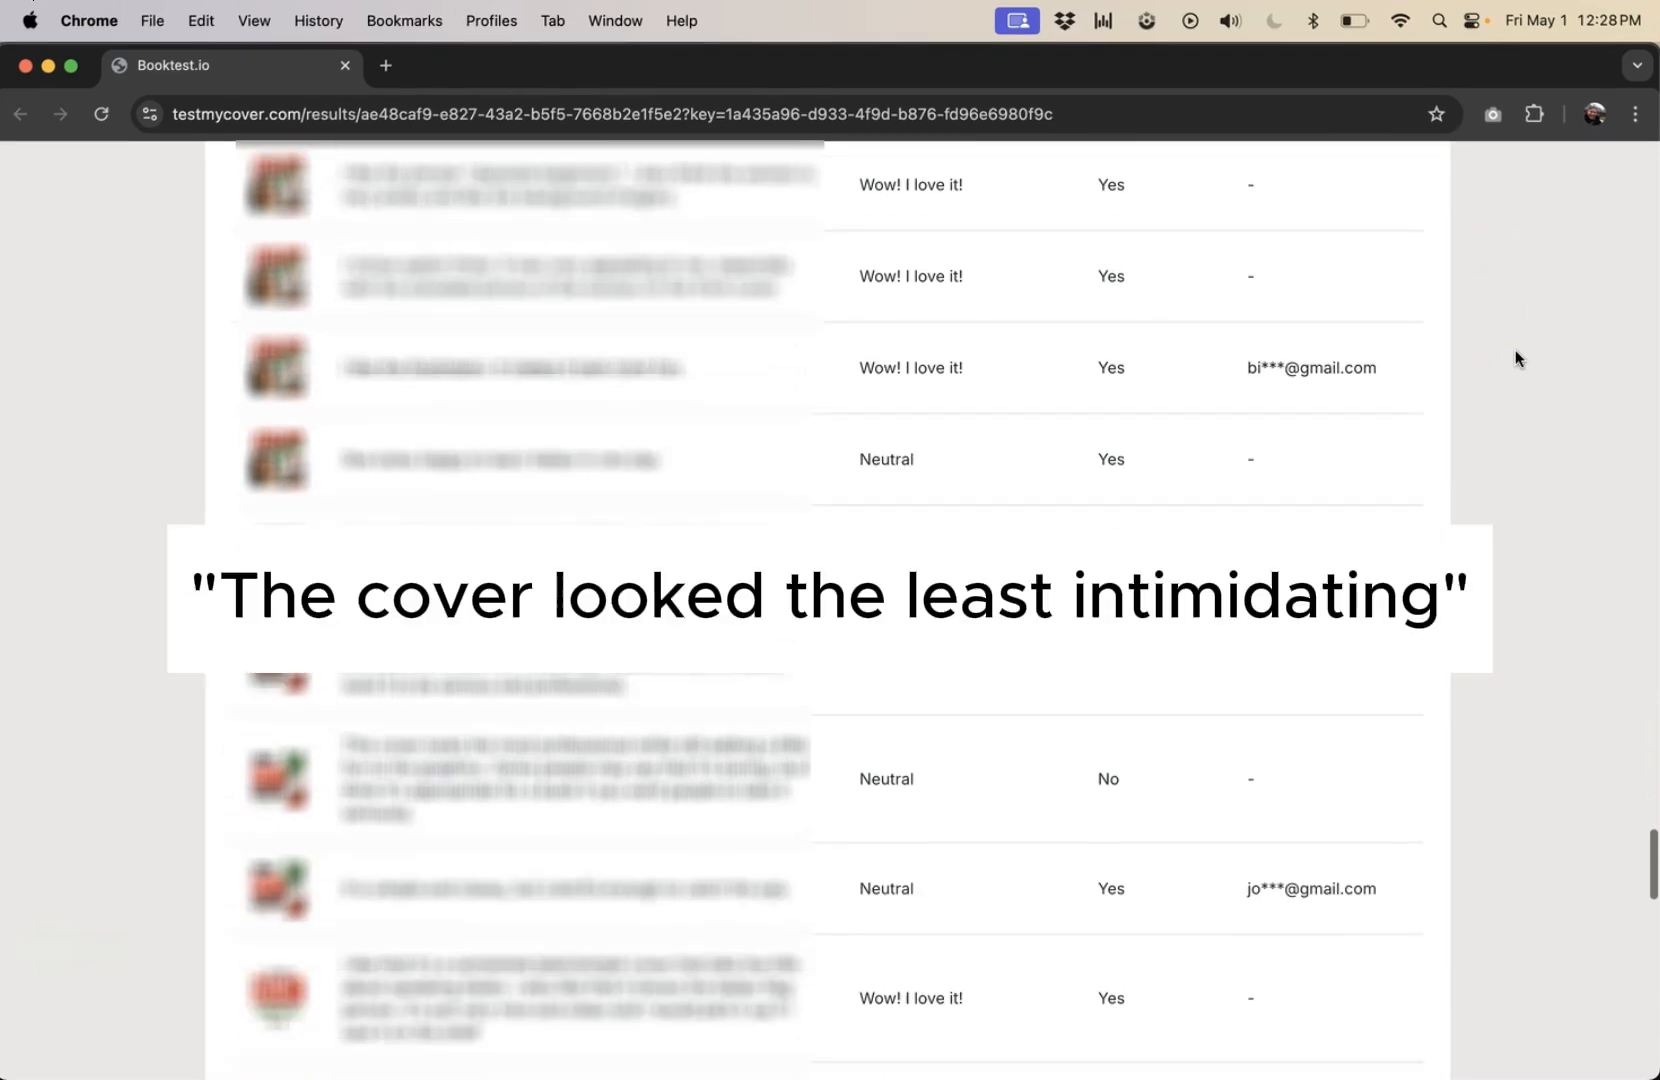
left_click(1515, 376)
scroll(1515, 374, "down", 10)
left_click(1515, 431)
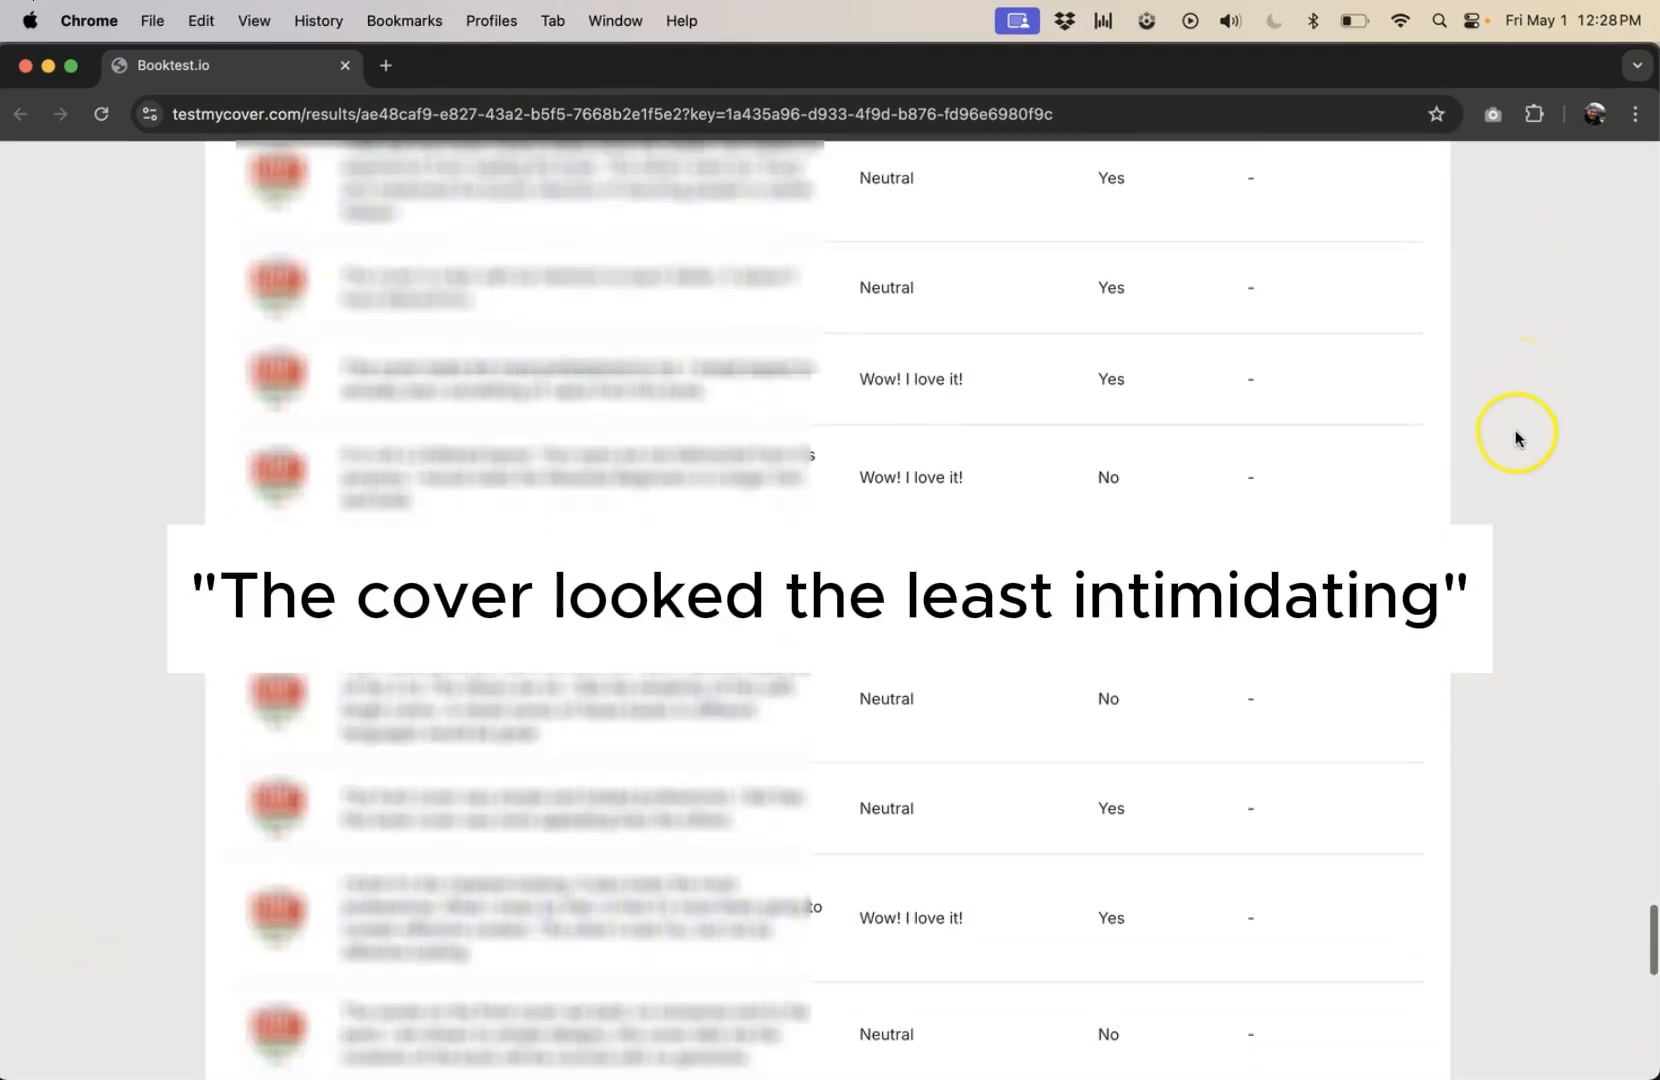
scroll(1512, 446, "down", 10)
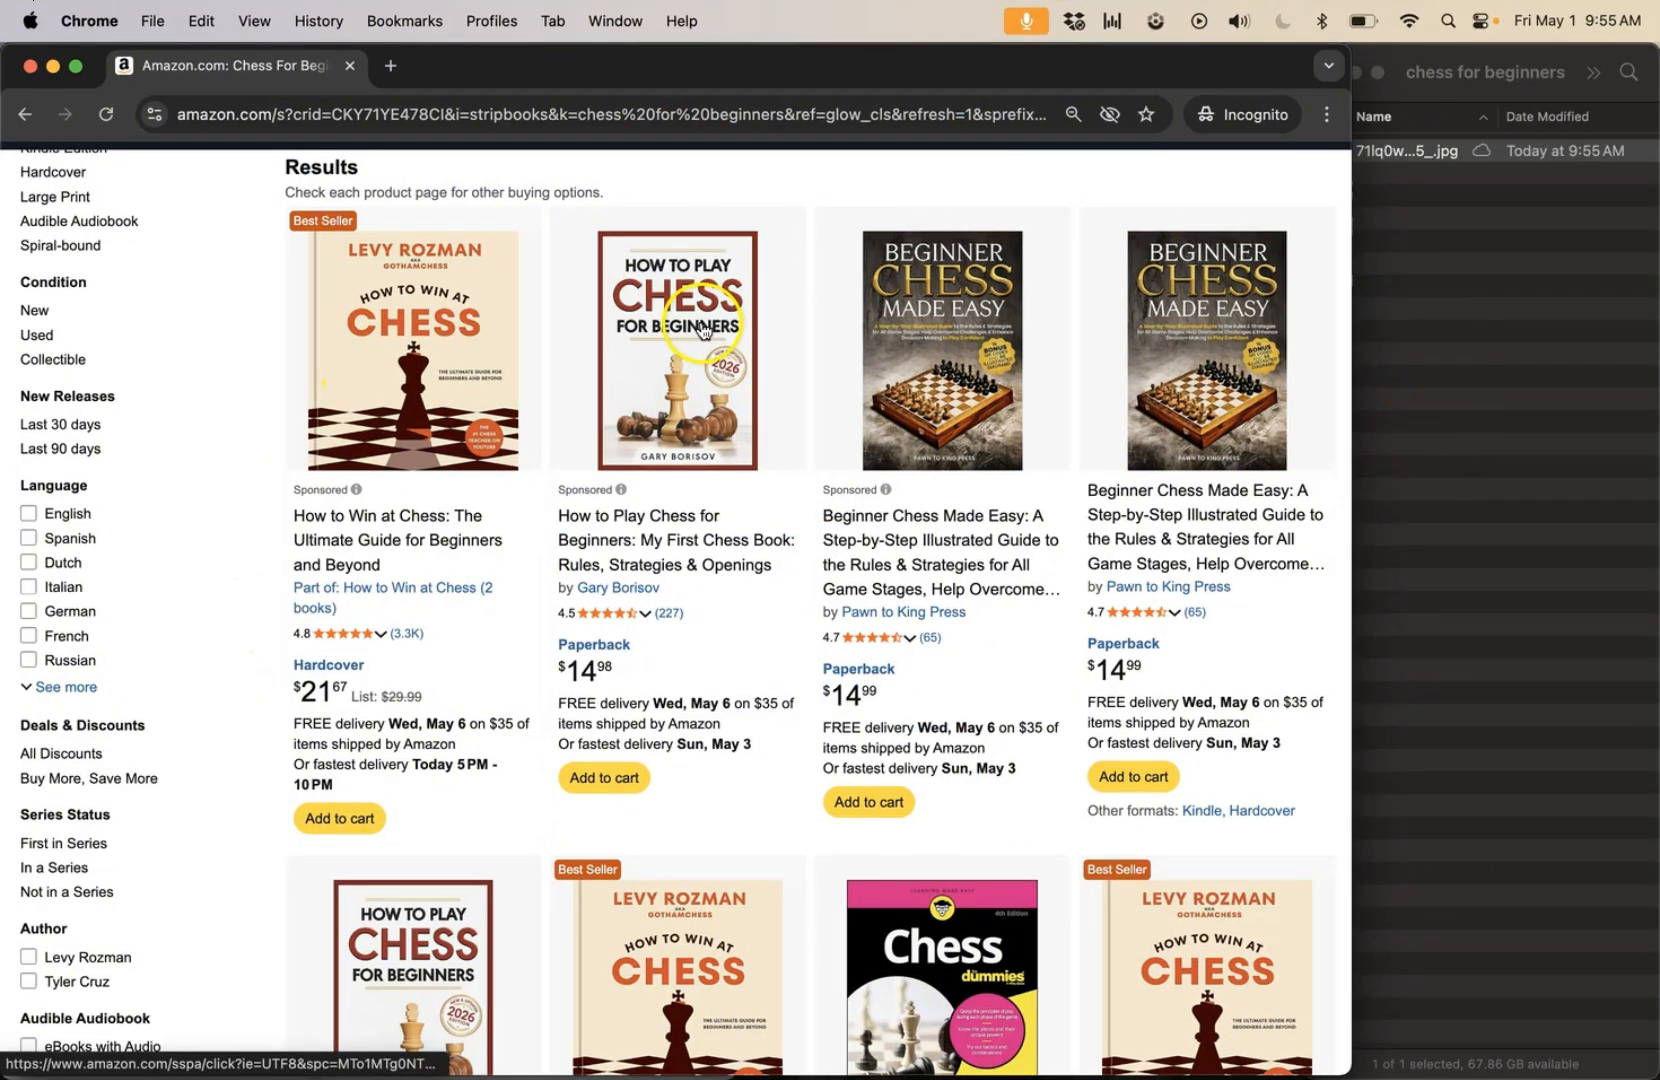
Save the competing book covers to the chess for beginners folder and add the How to Play Chess for Beginners cover to Option 1.
left_click_drag(709, 356, 1497, 397)
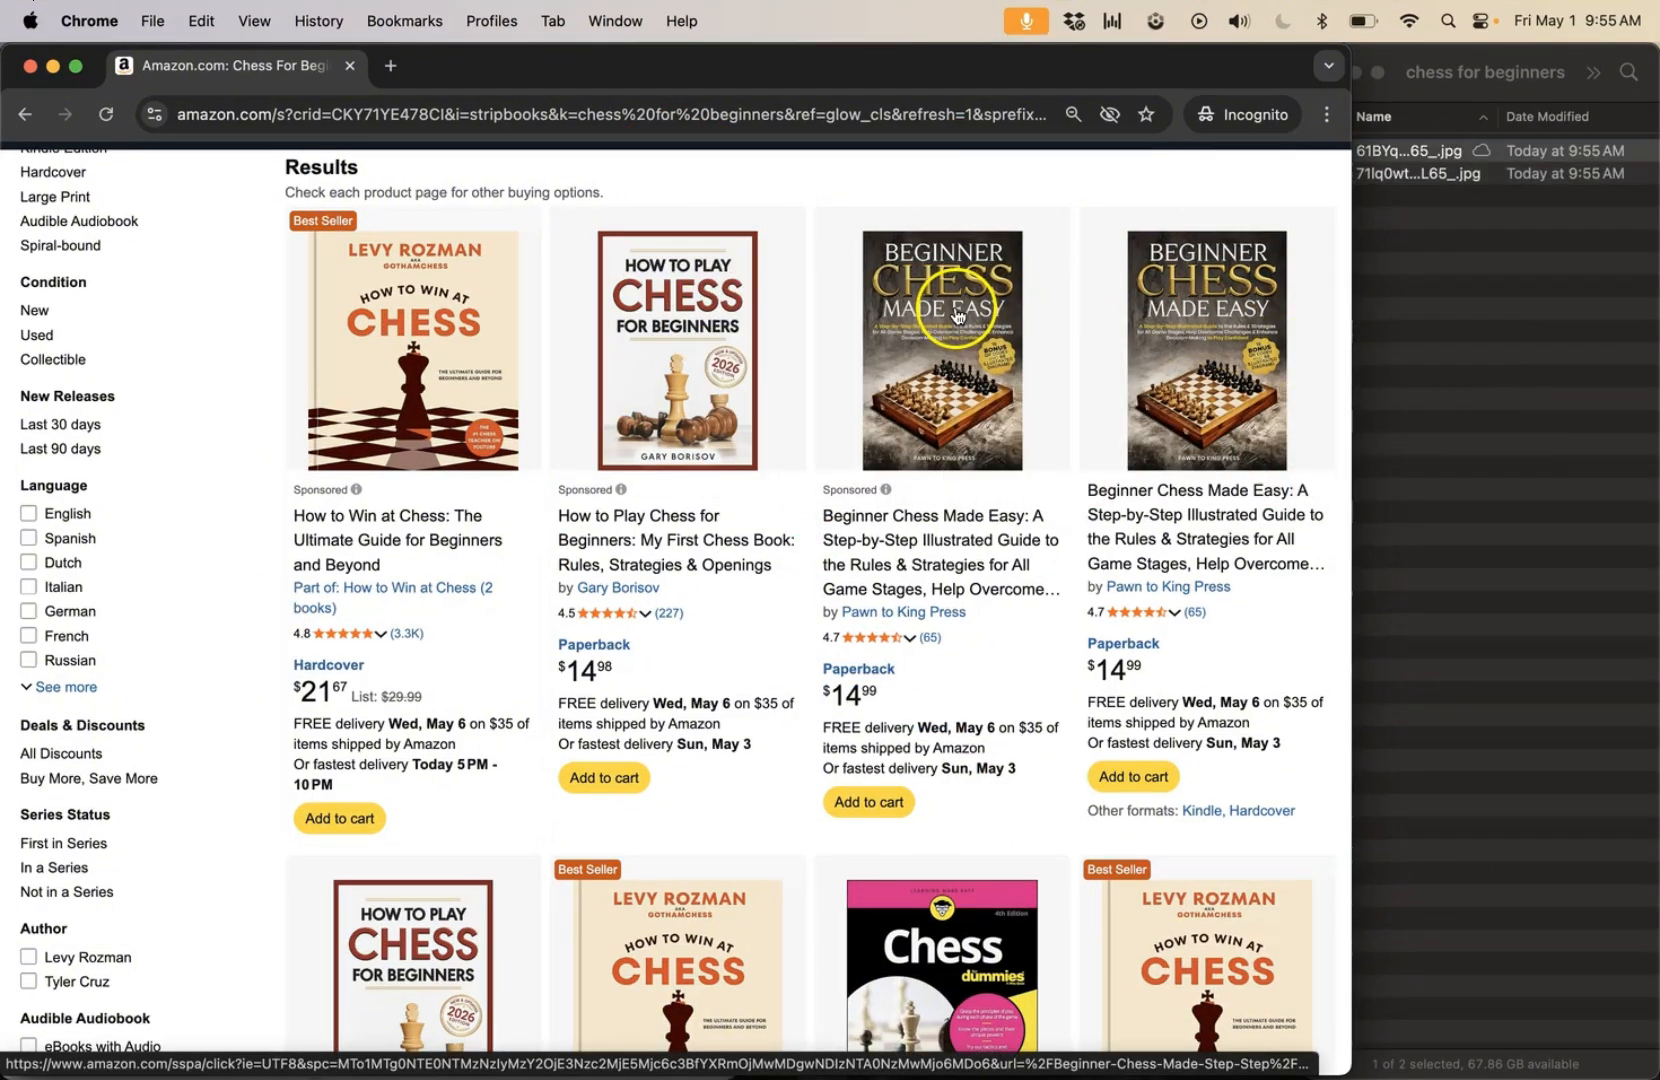
left_click_drag(1008, 306, 1217, 340)
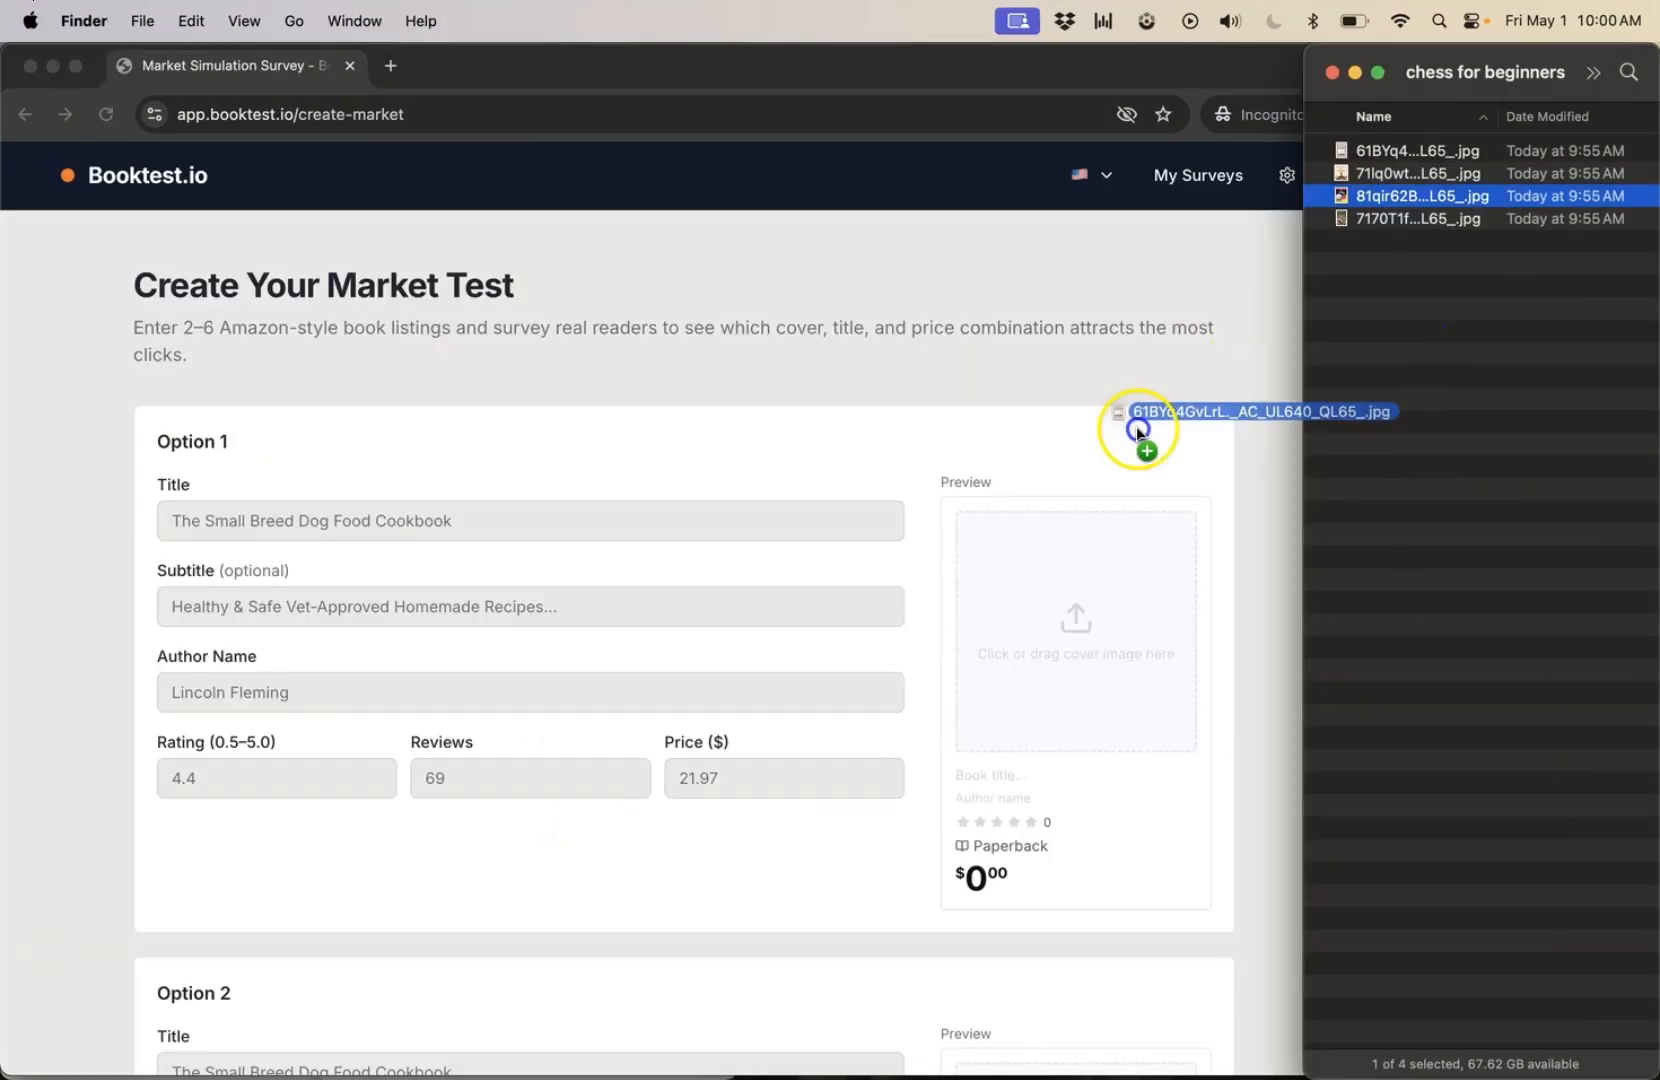
left_click_drag(1136, 425, 1063, 576)
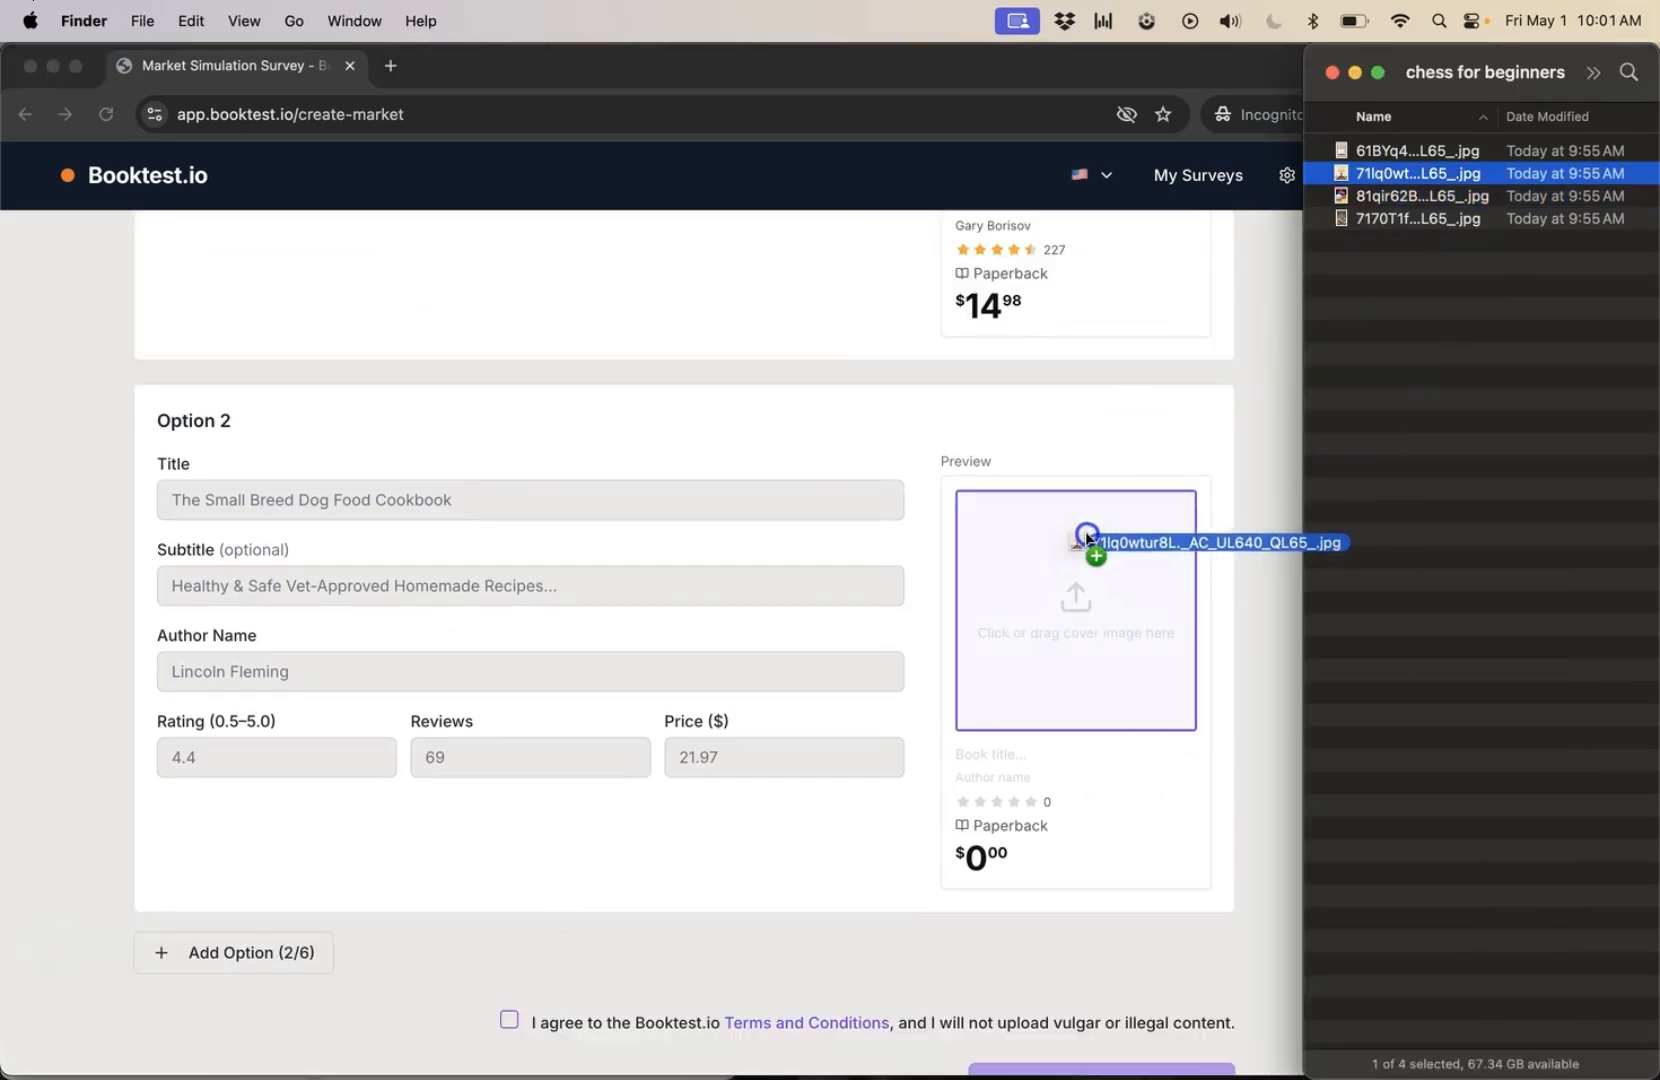
left_click_drag(1086, 542, 1086, 545)
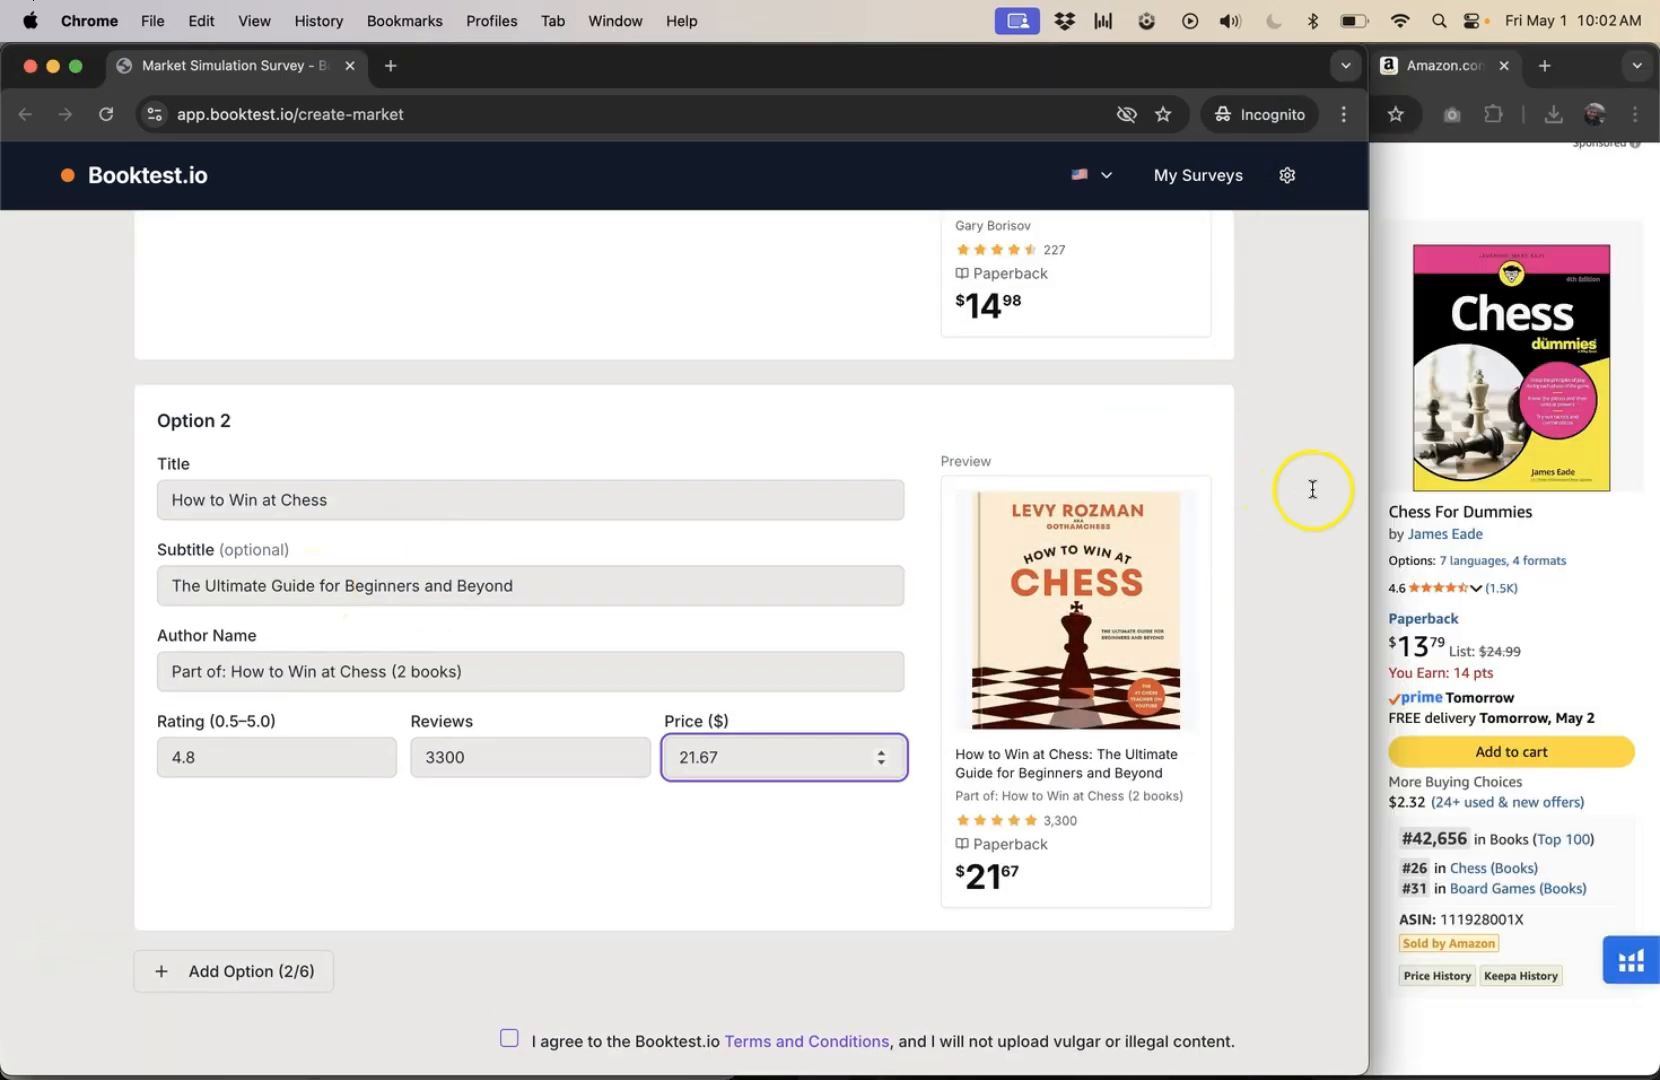
Fill in Option 5 with the YOUR BOOK cover, title Your Chess Book, subtitle A Useful Subtitle, the author's name, rating 4.8, 123 reviews and price 14.99.
left_click(1312, 489)
scroll(1312, 489, "down", 2)
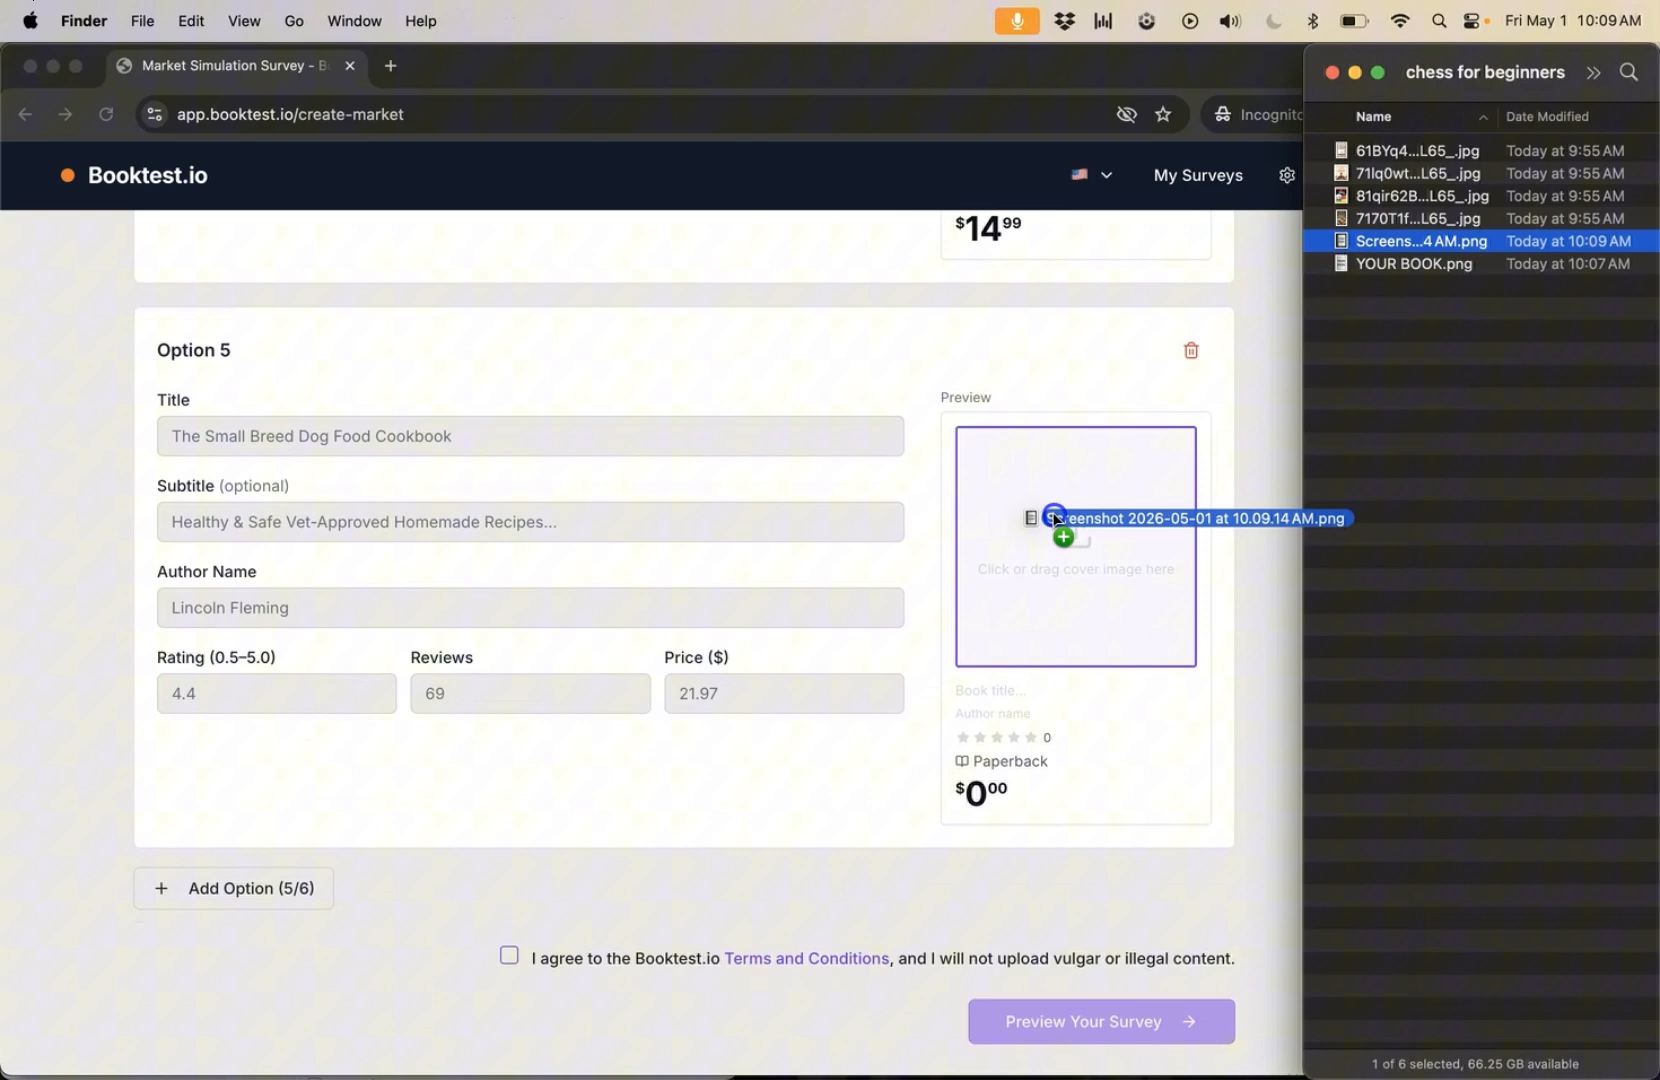
left_click_drag(1056, 511, 1055, 519)
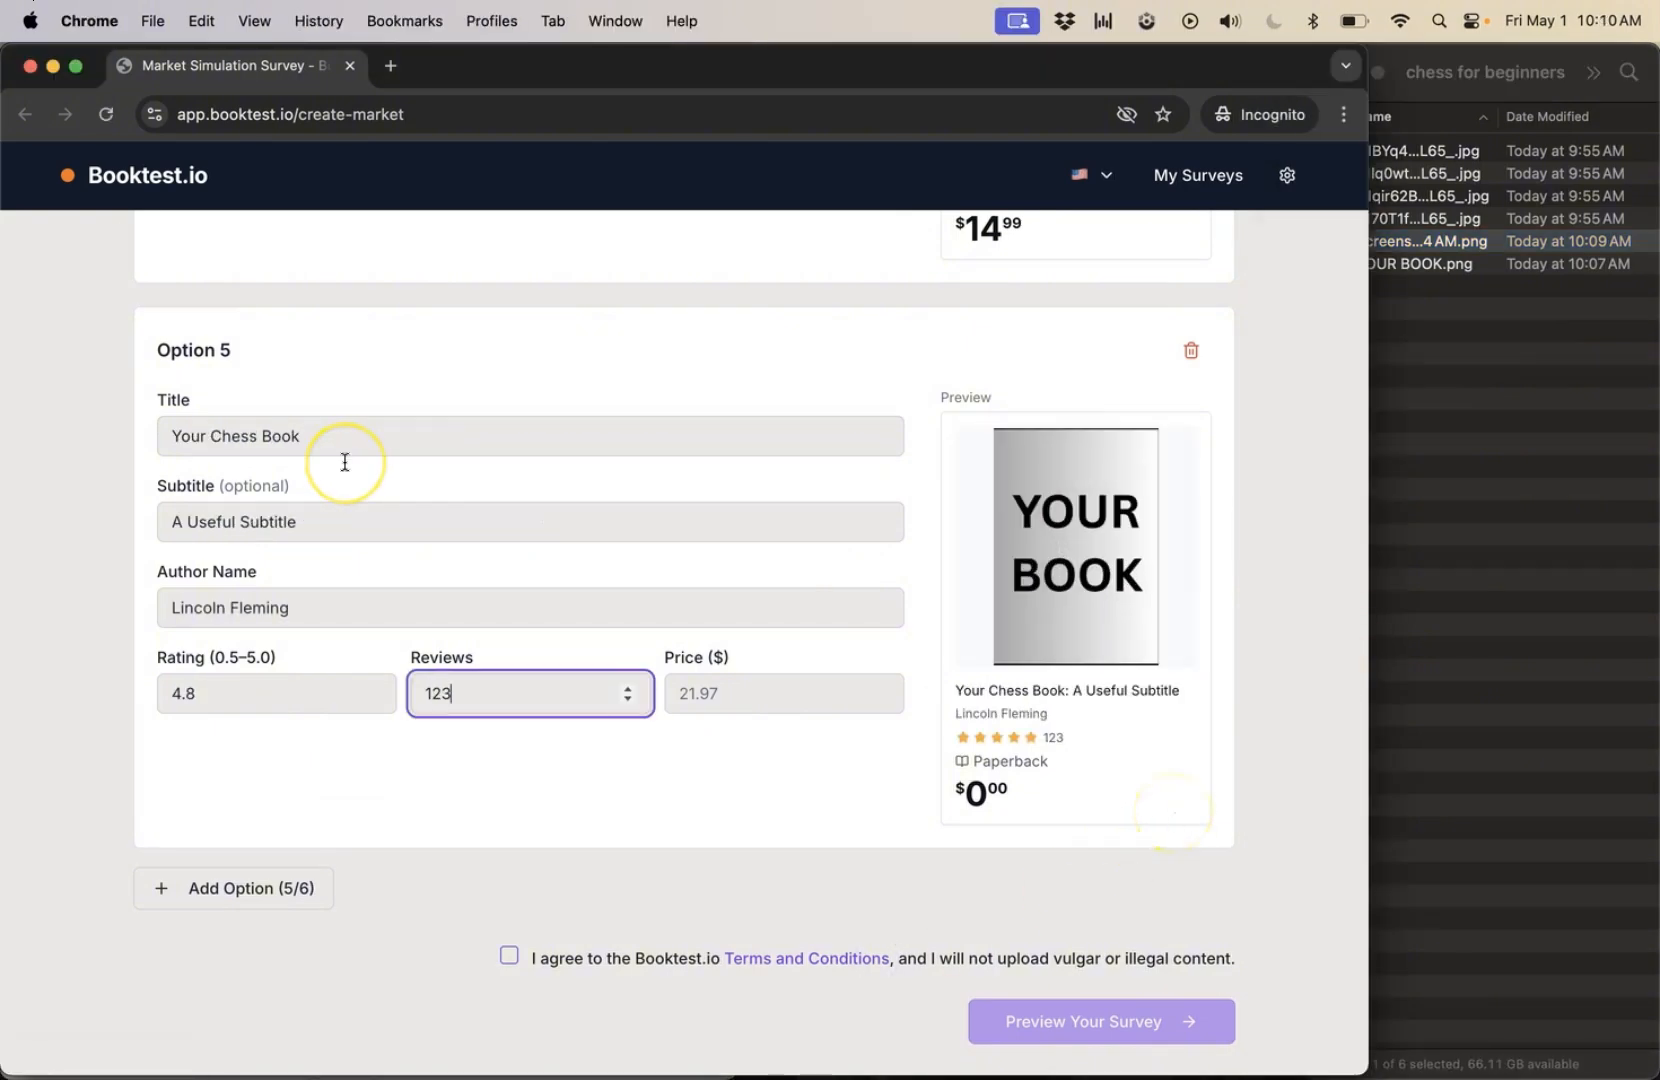
key("Tab")
type("1")
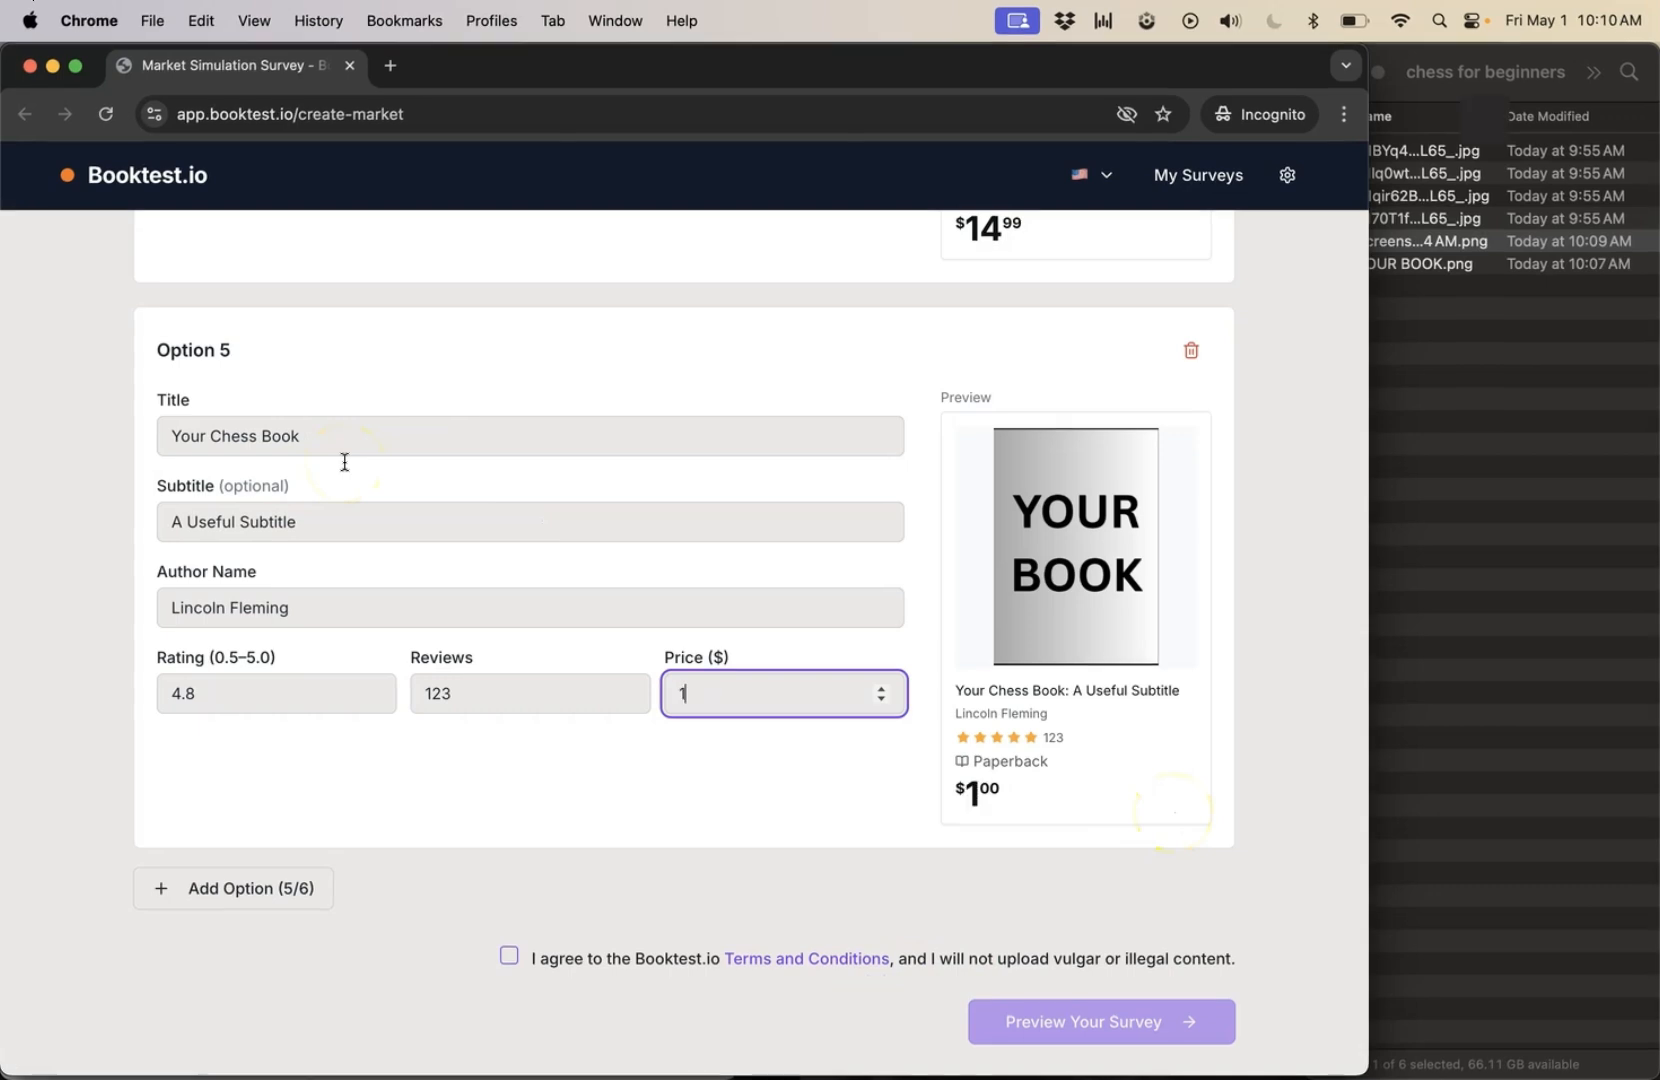
type("4.99")
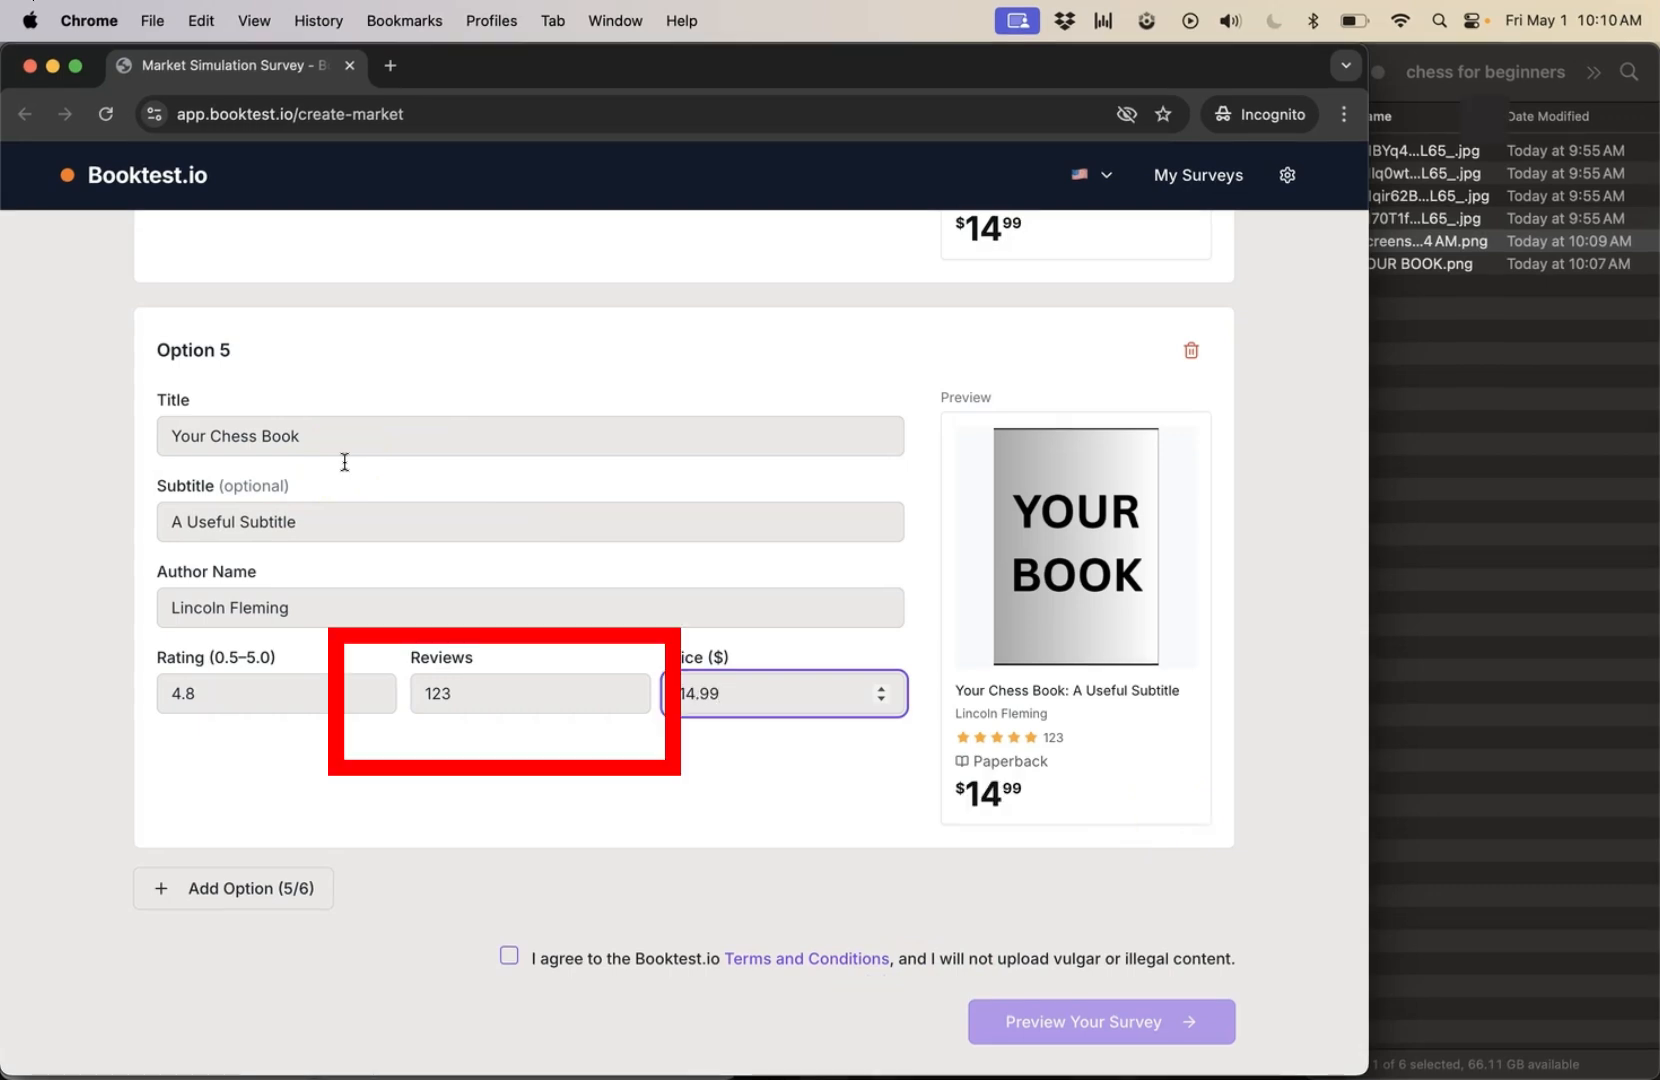
Agree to the terms and conditions and request the preview of the market test survey.
left_click(453, 790)
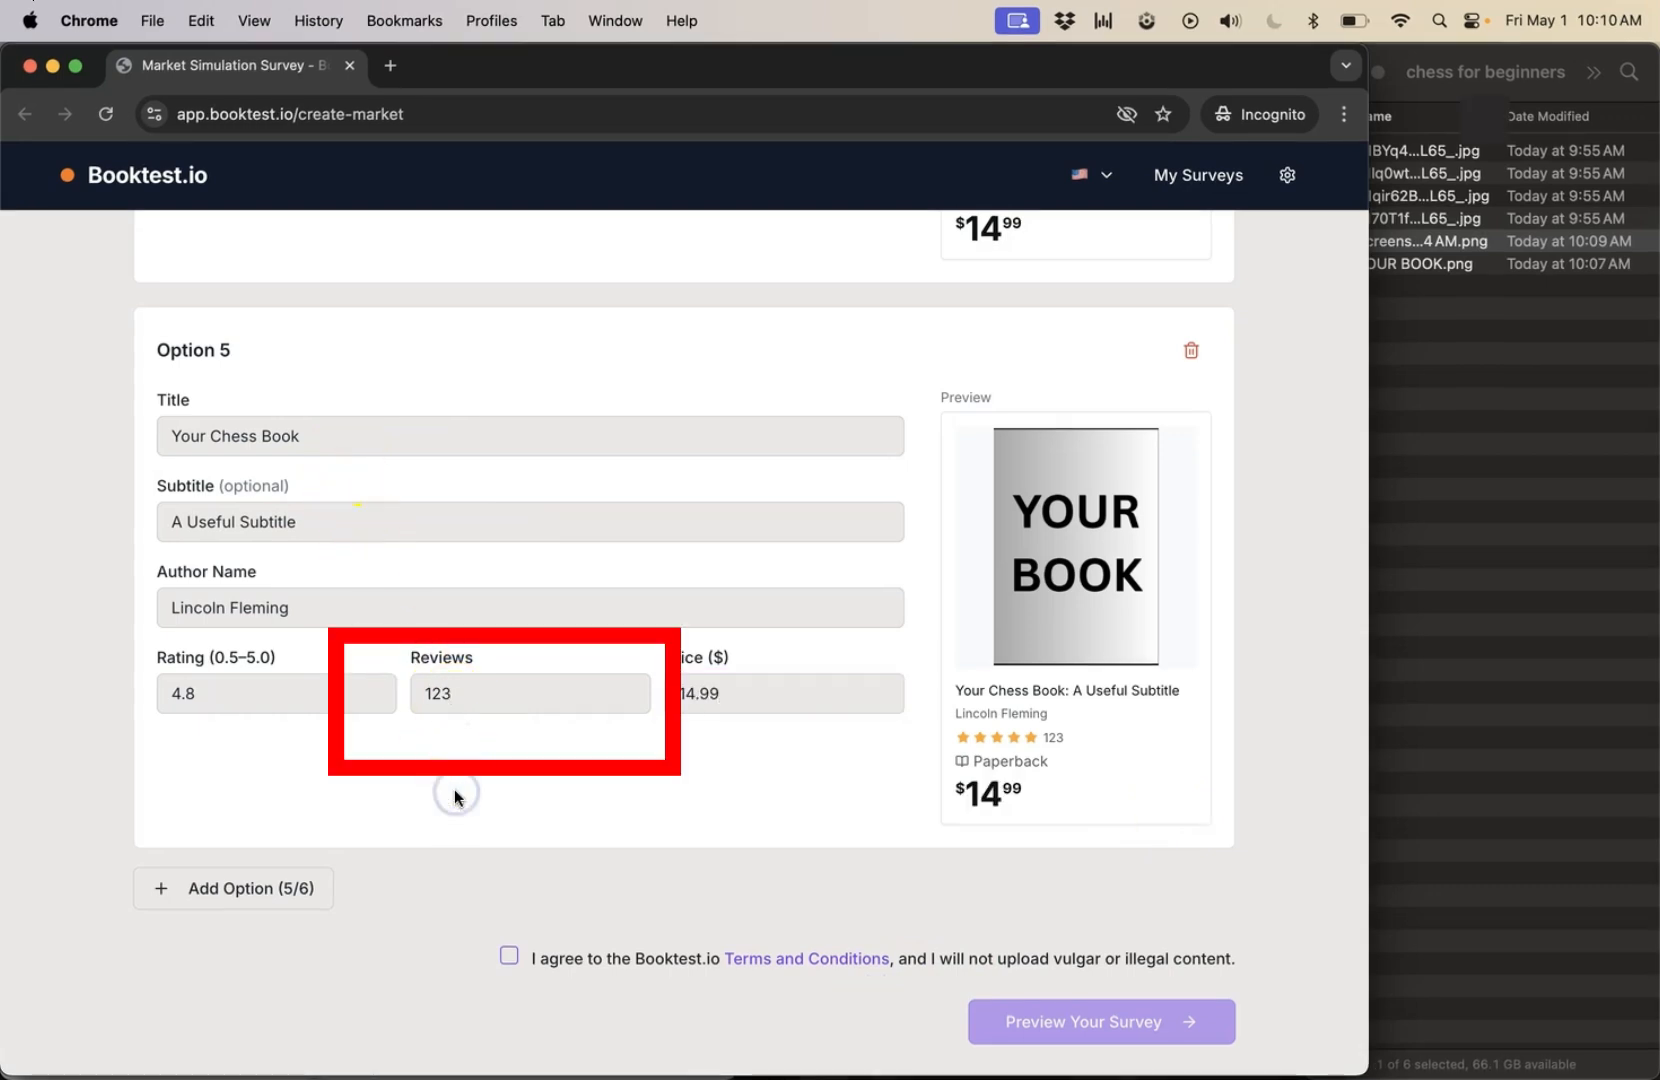
left_click(588, 962)
left_click(1110, 1026)
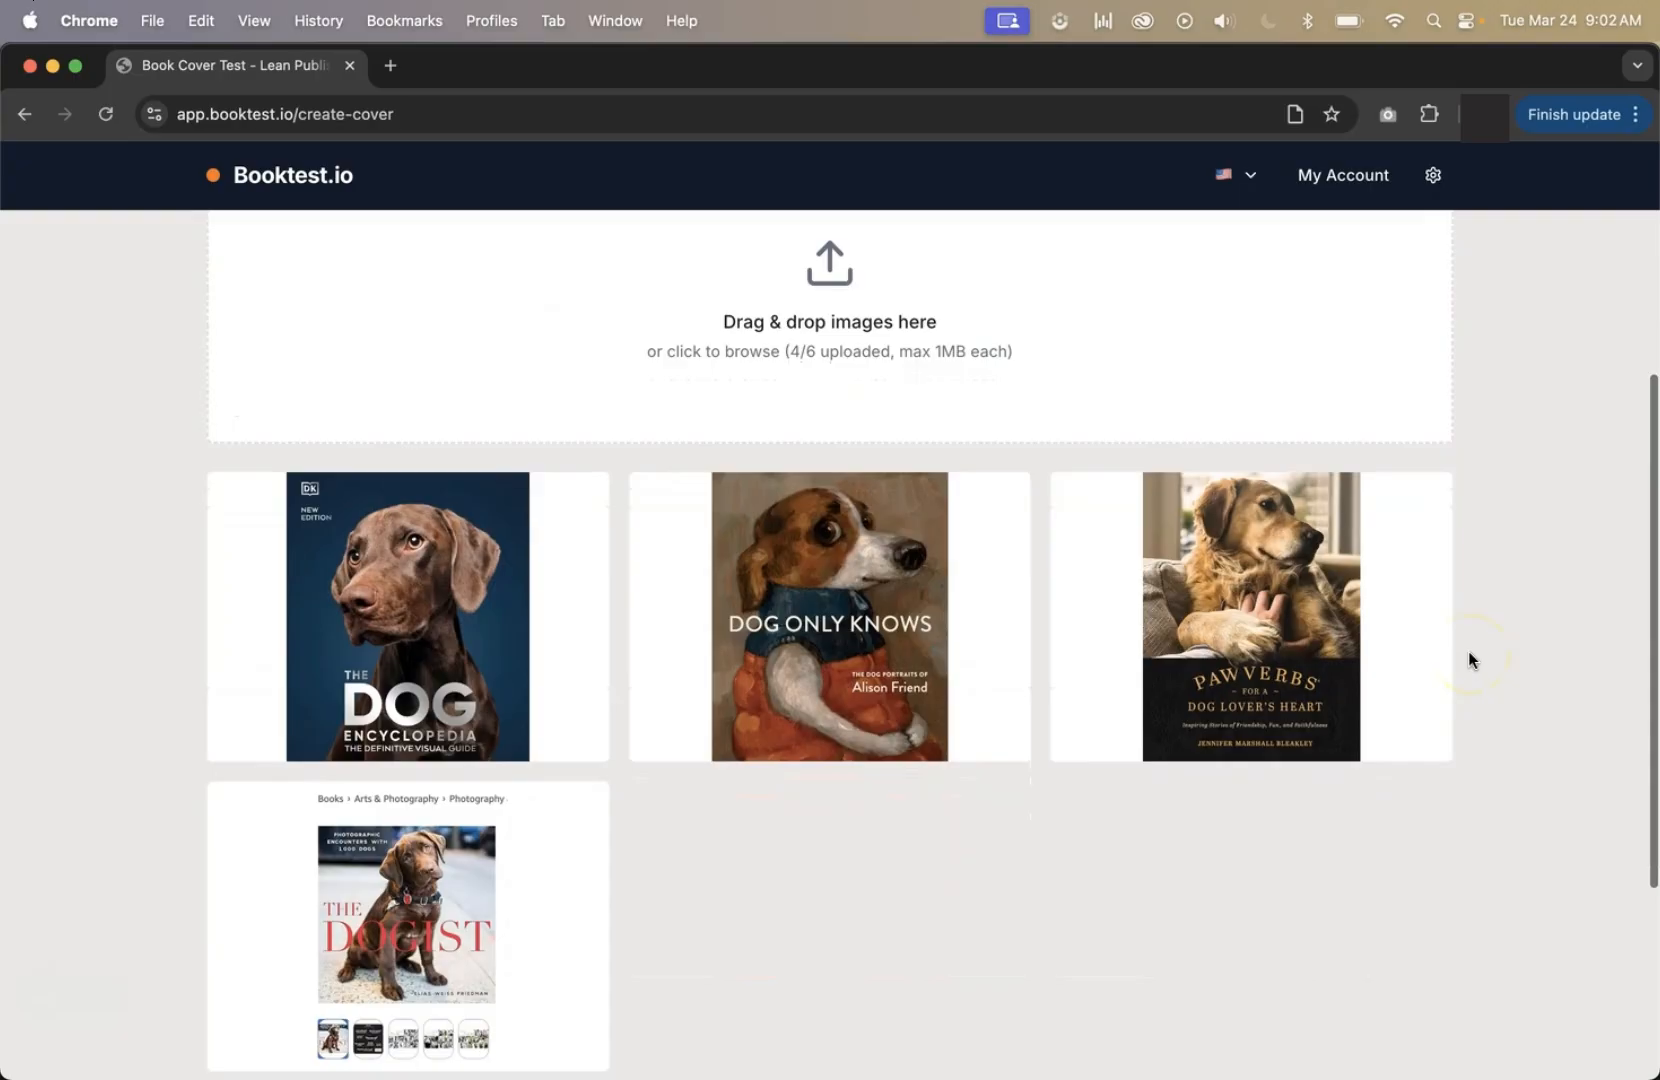
Crop the uploaded The Dogist image down to the cover's edges, removing the breadcrumb text and thumbnails, and save the crop.
scroll(1468, 651, "down", 3)
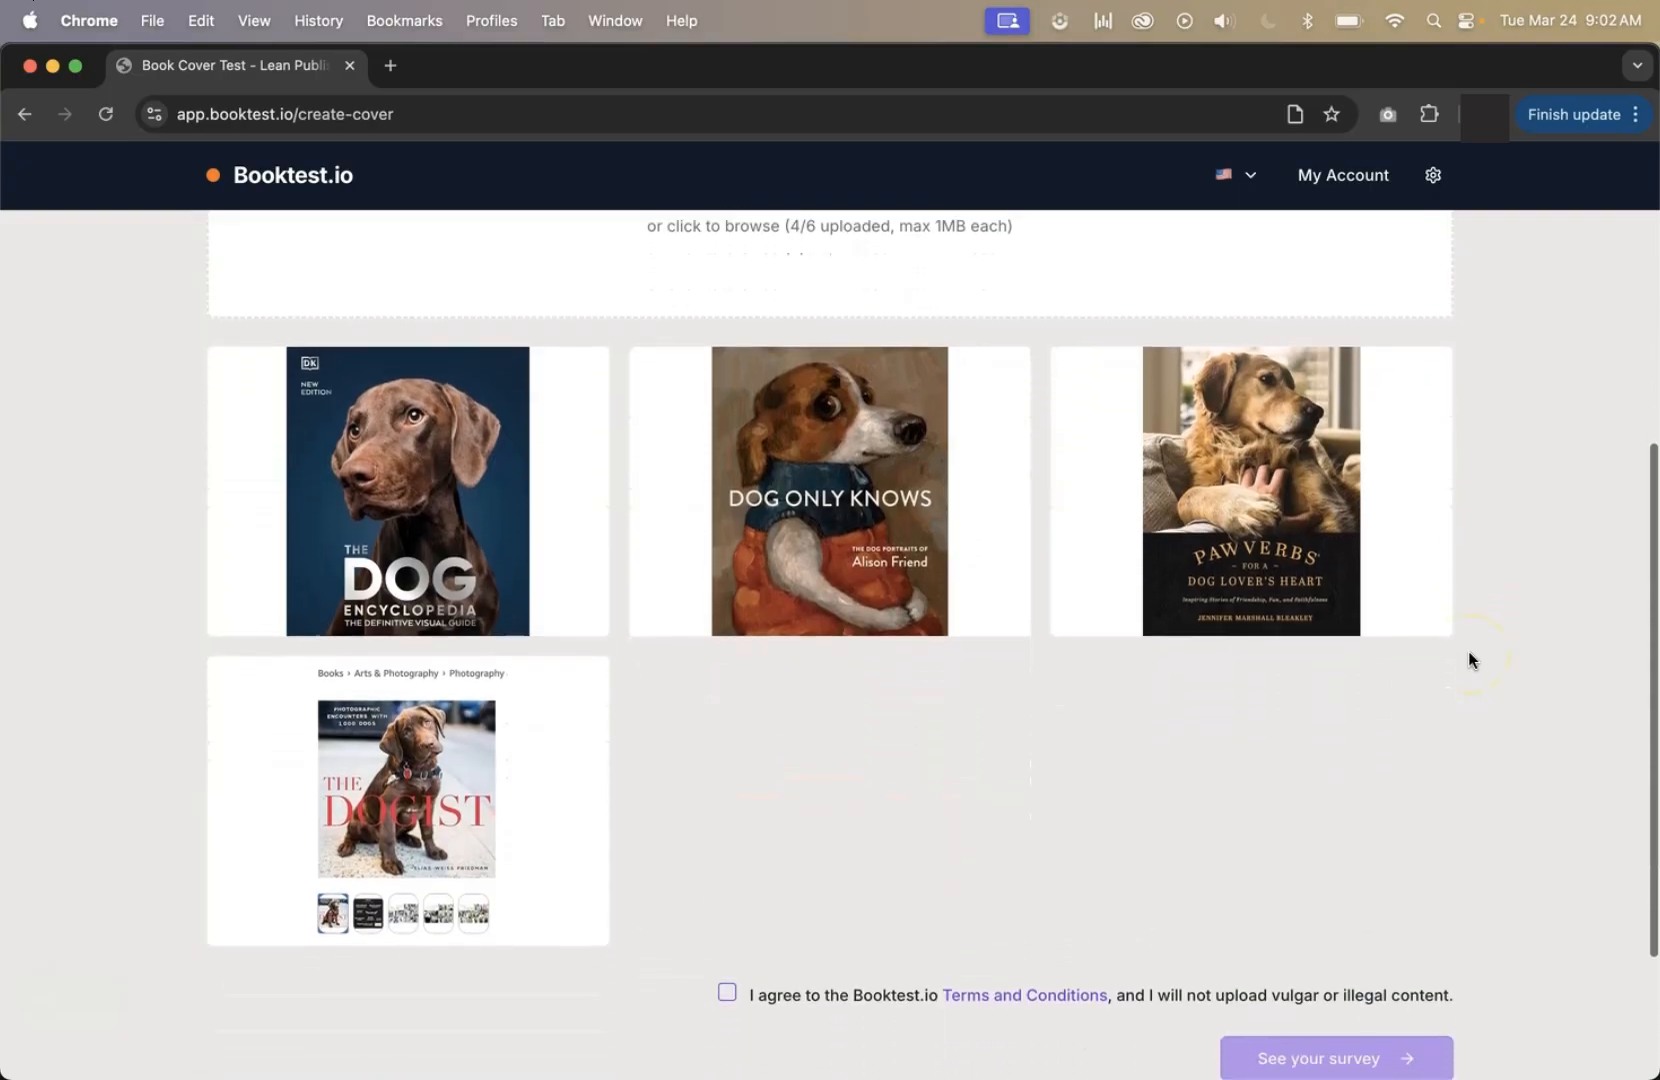
mouse_move(525, 545)
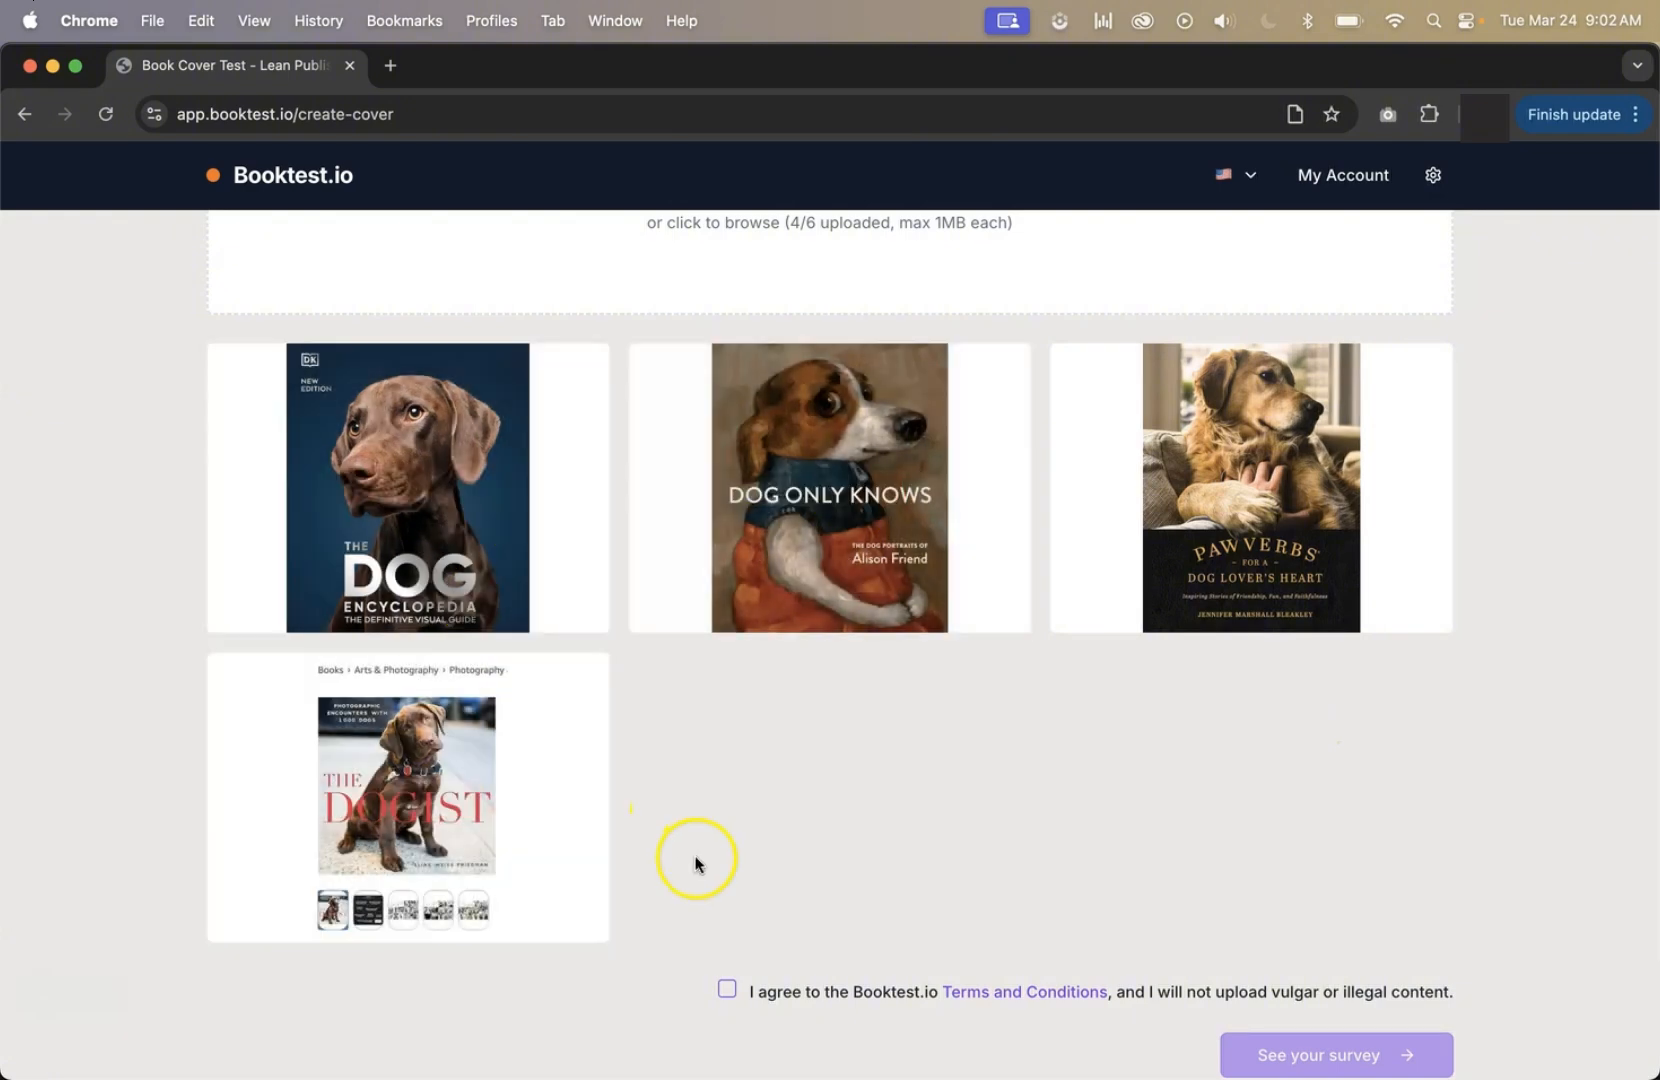
mouse_move(504, 890)
left_click(385, 797)
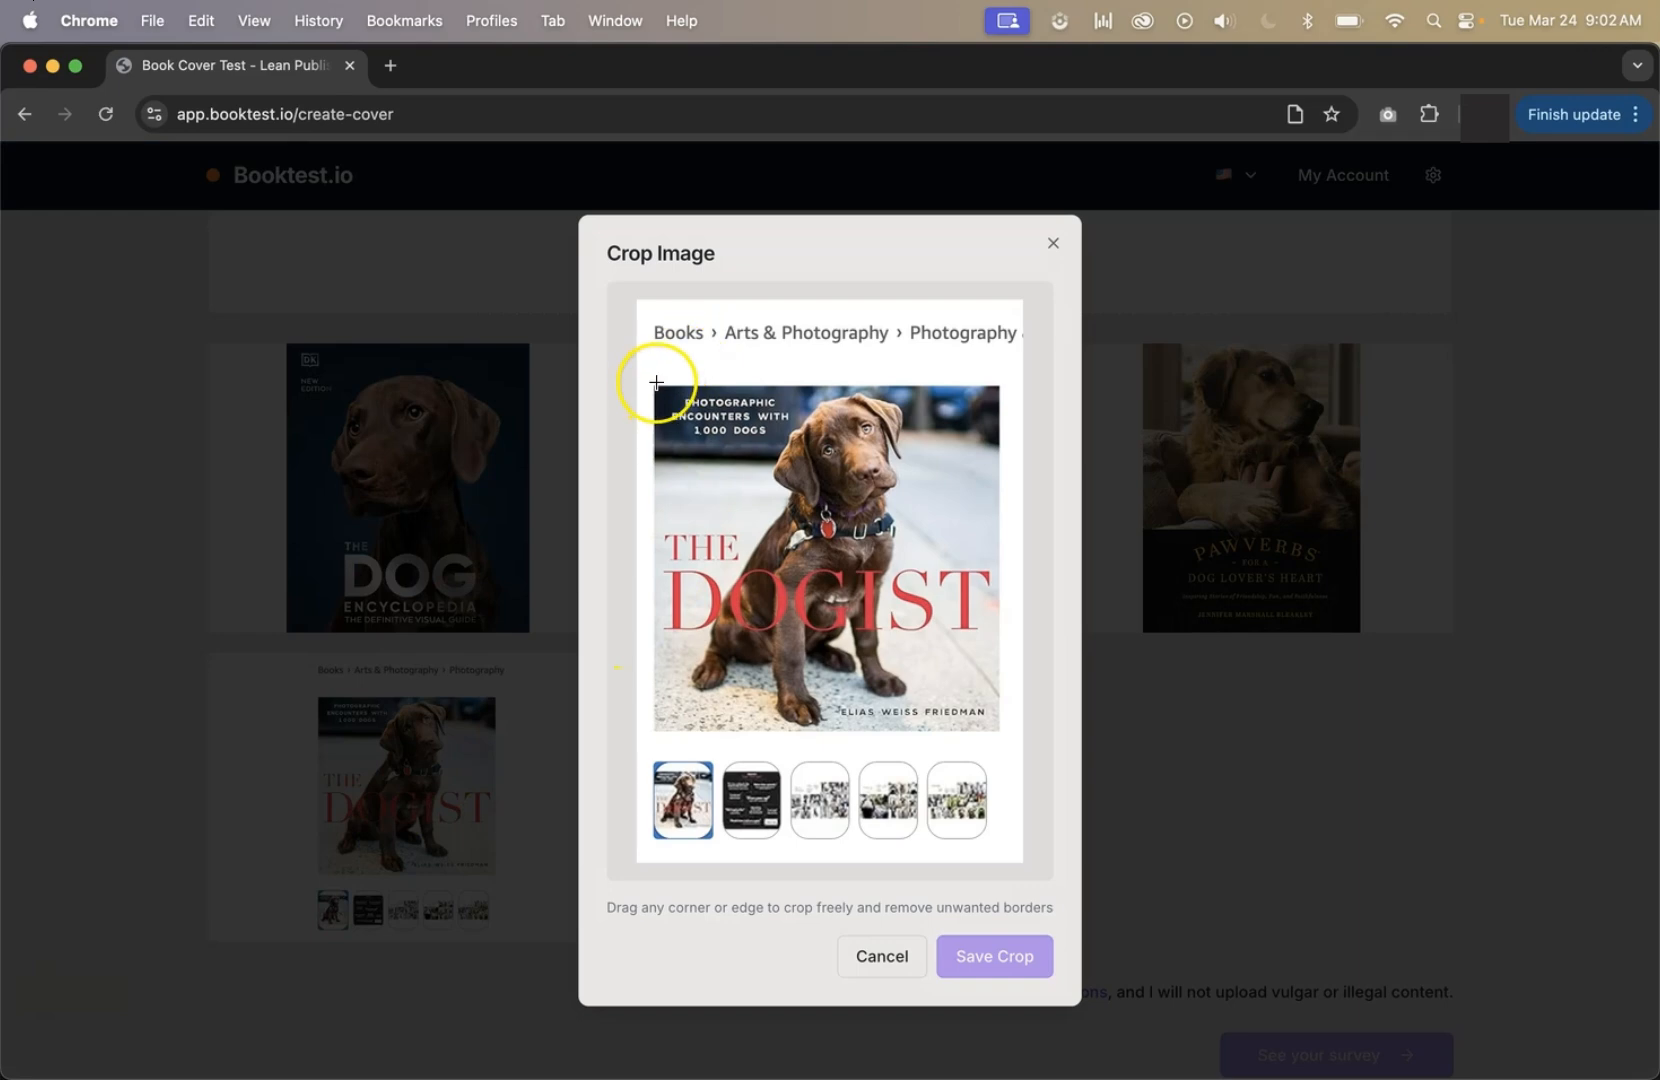
left_click_drag(657, 386, 999, 732)
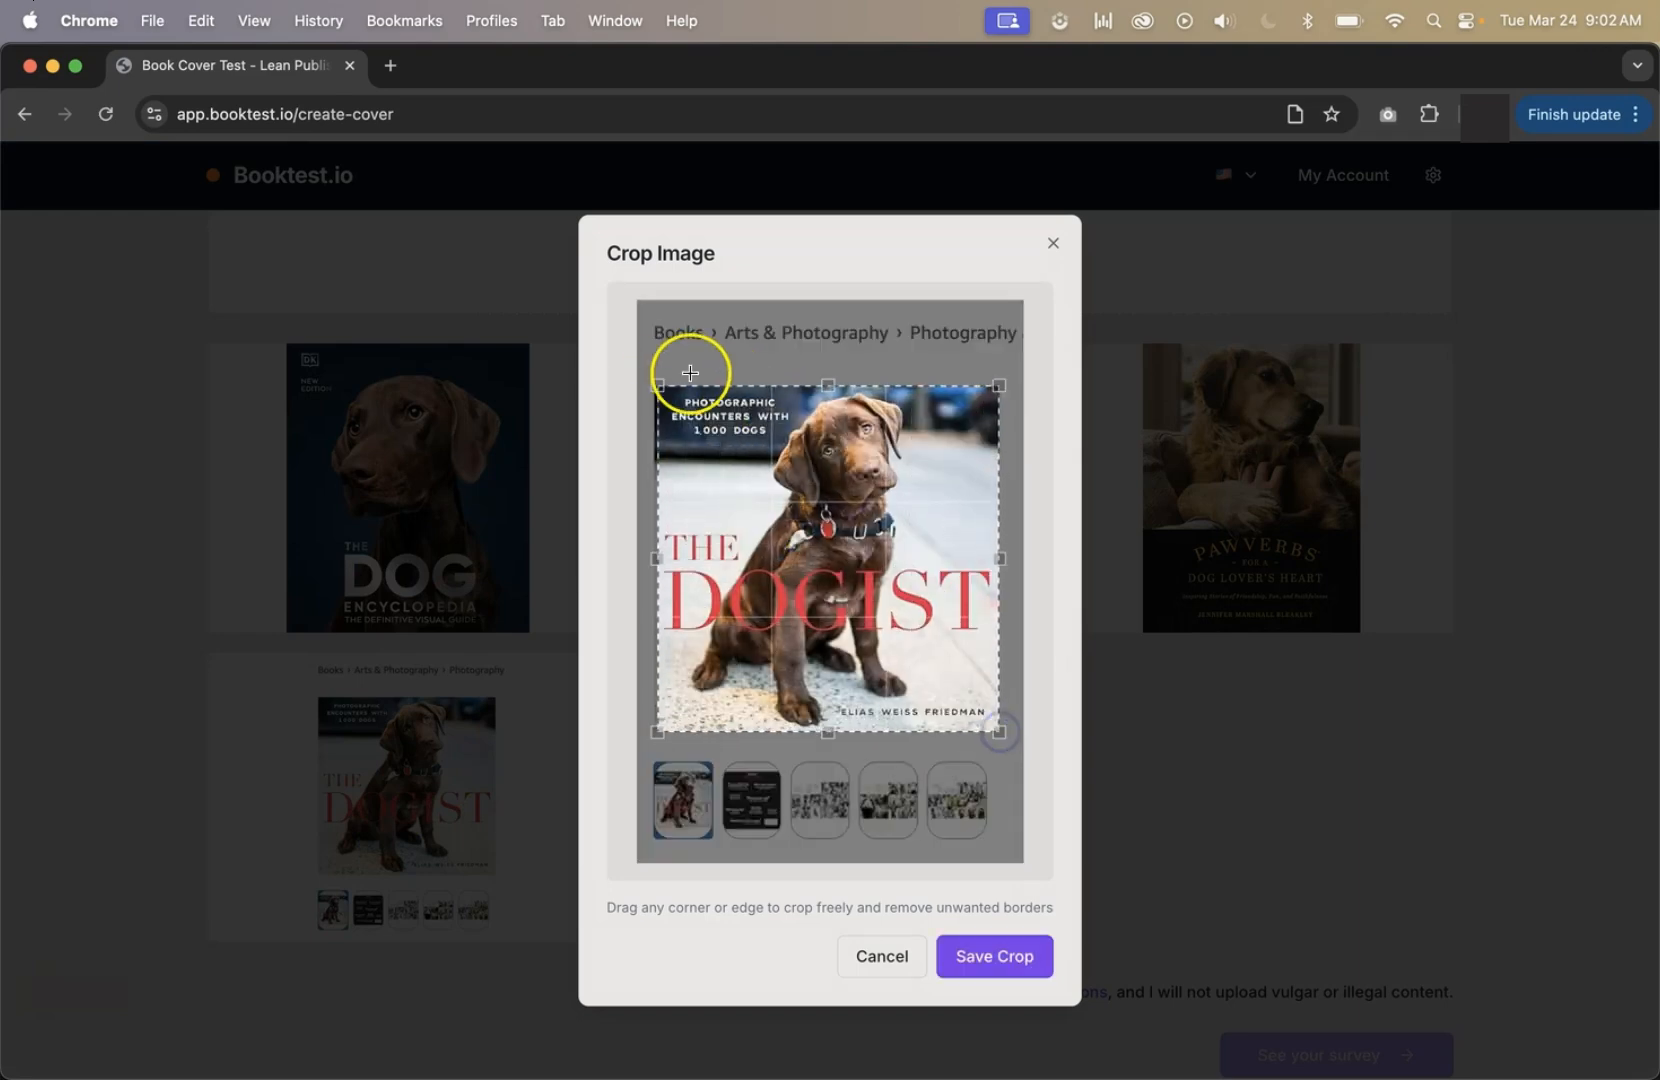
left_click_drag(655, 384, 652, 384)
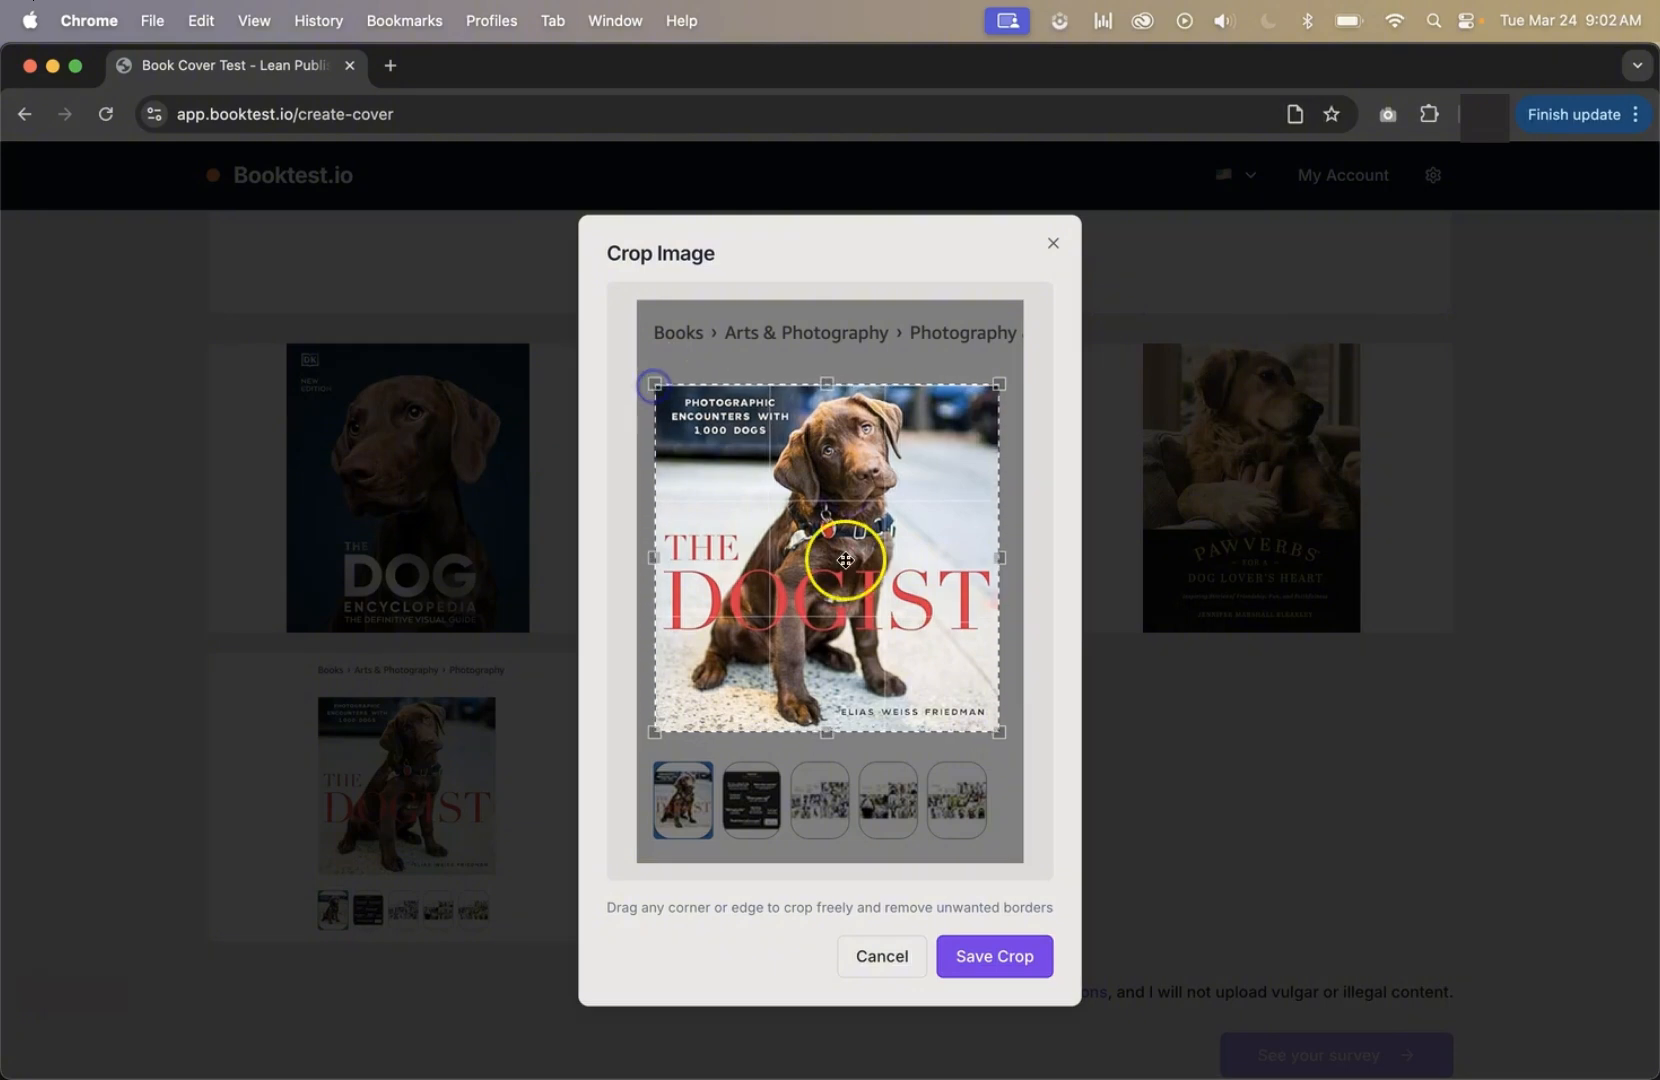
left_click(1008, 963)
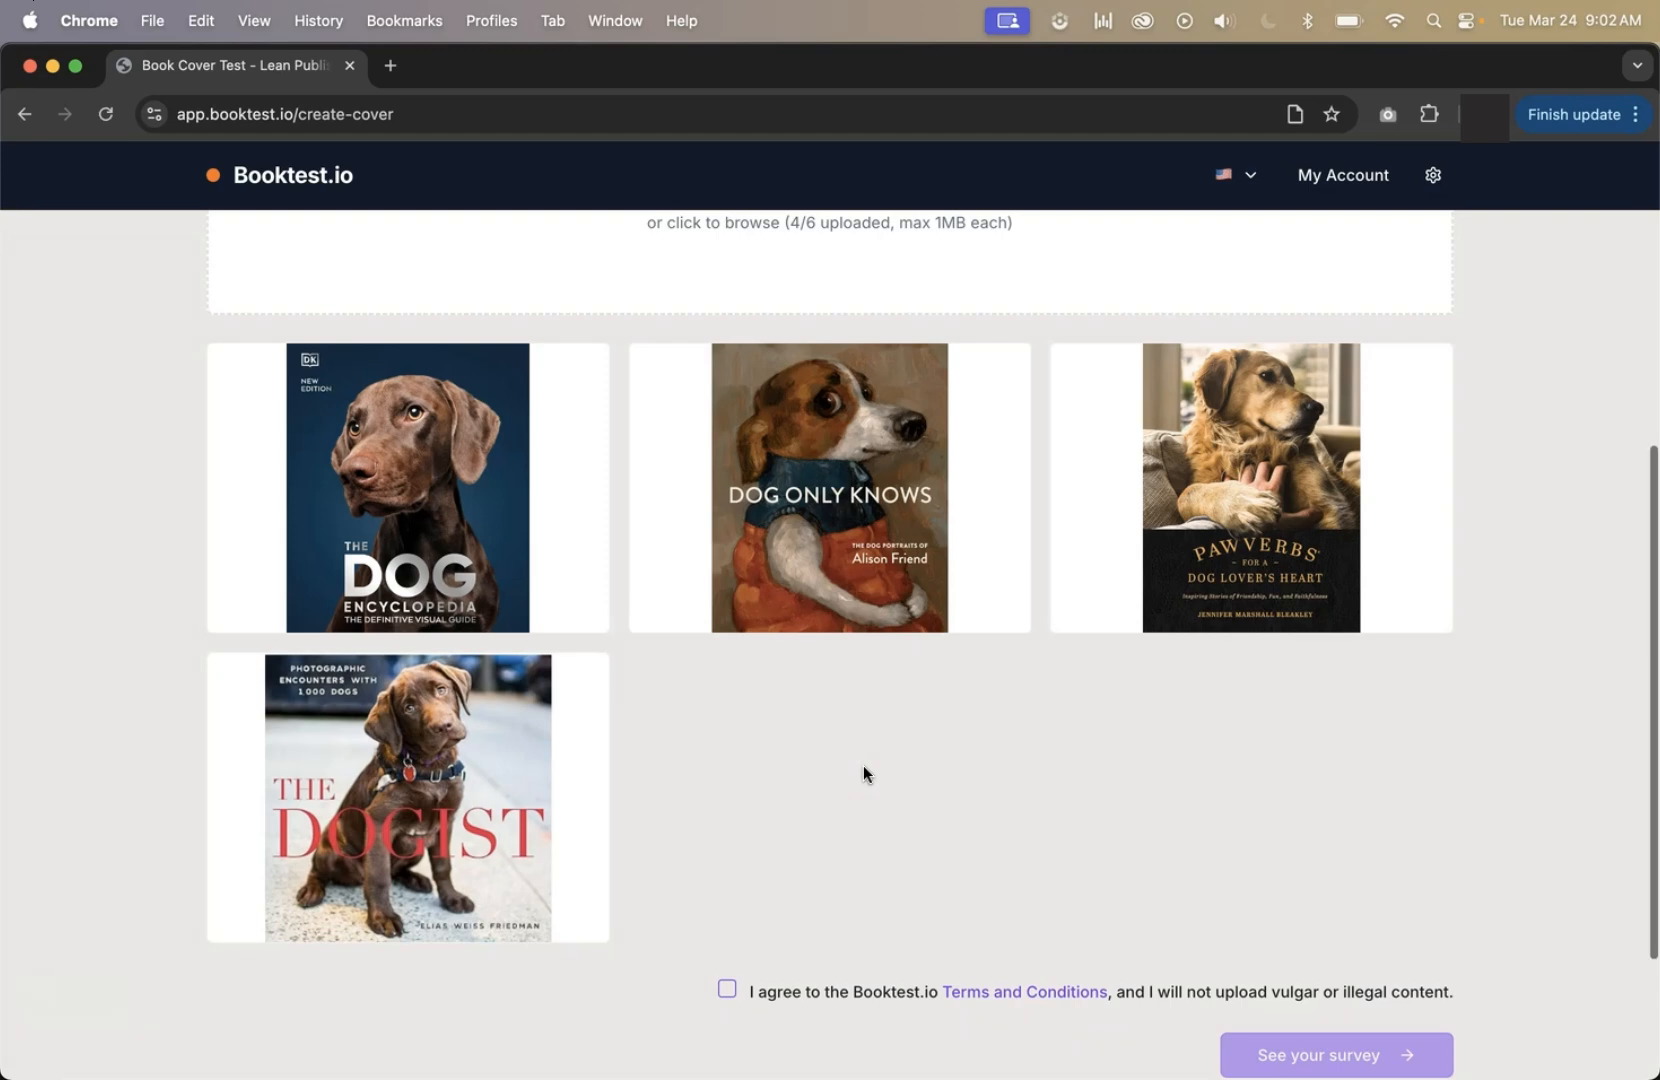
Agree to the terms and conditions and create the cover test survey from the four dog book covers.
scroll(862, 769, "down", 3)
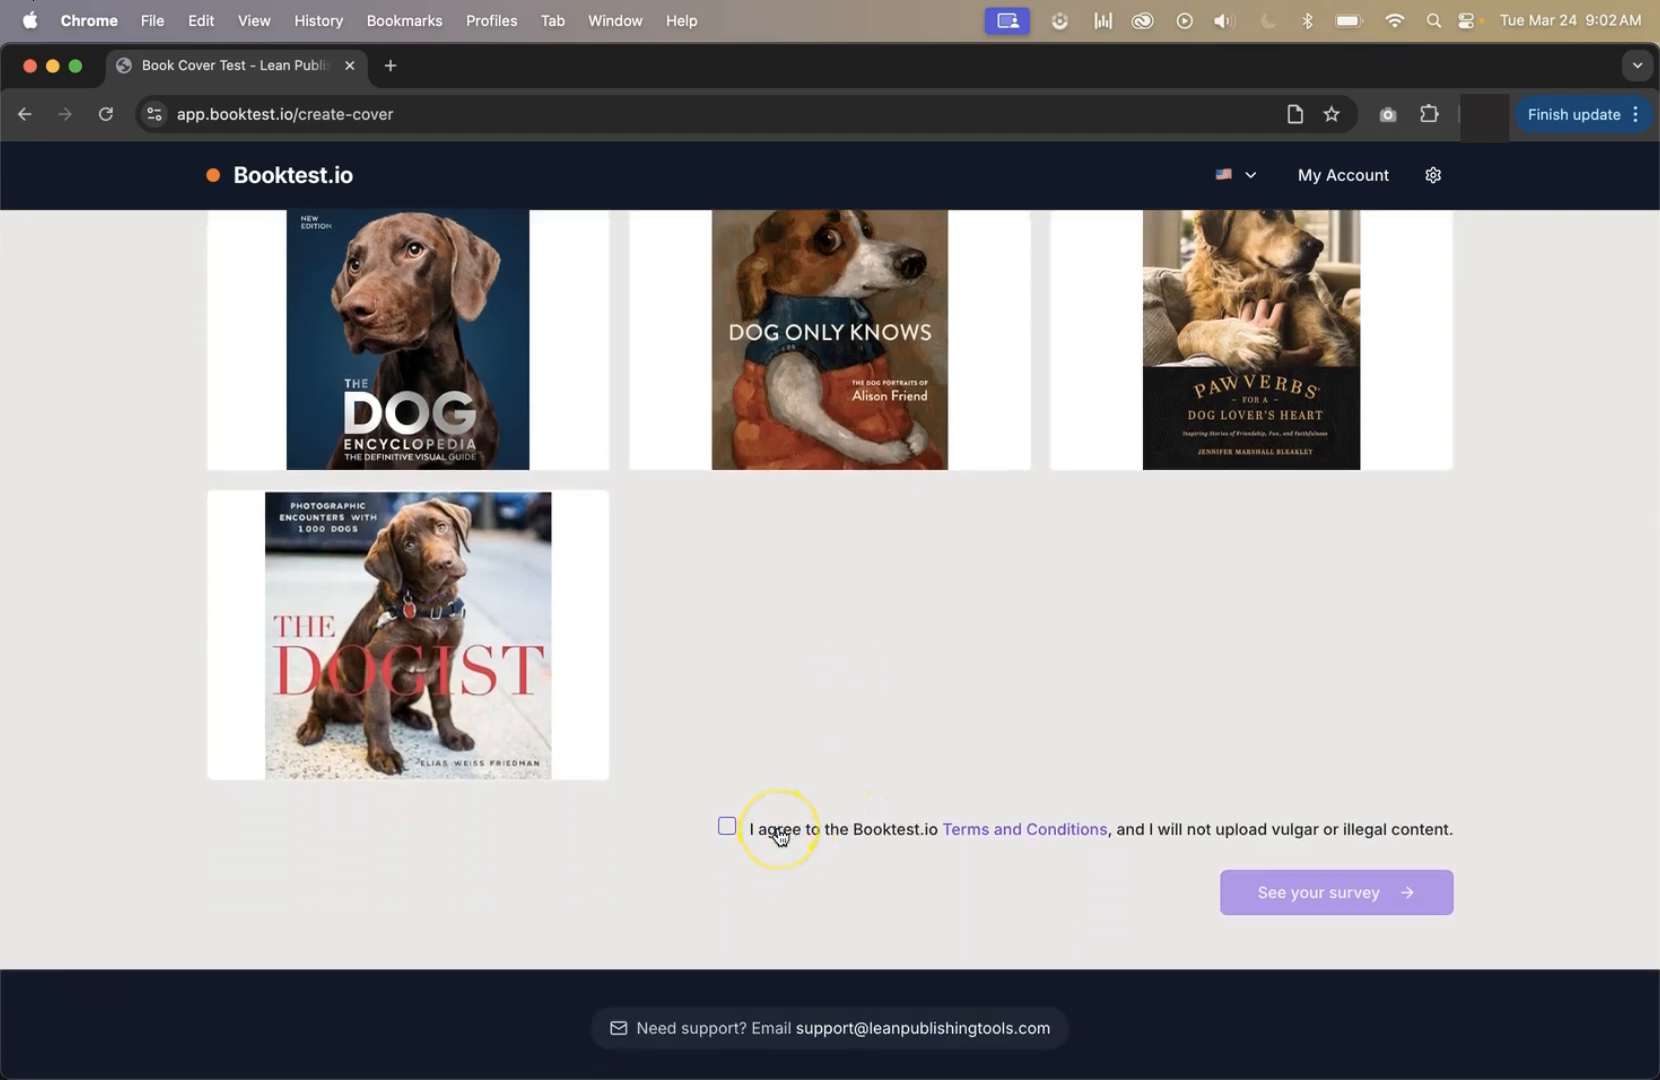
left_click(780, 836)
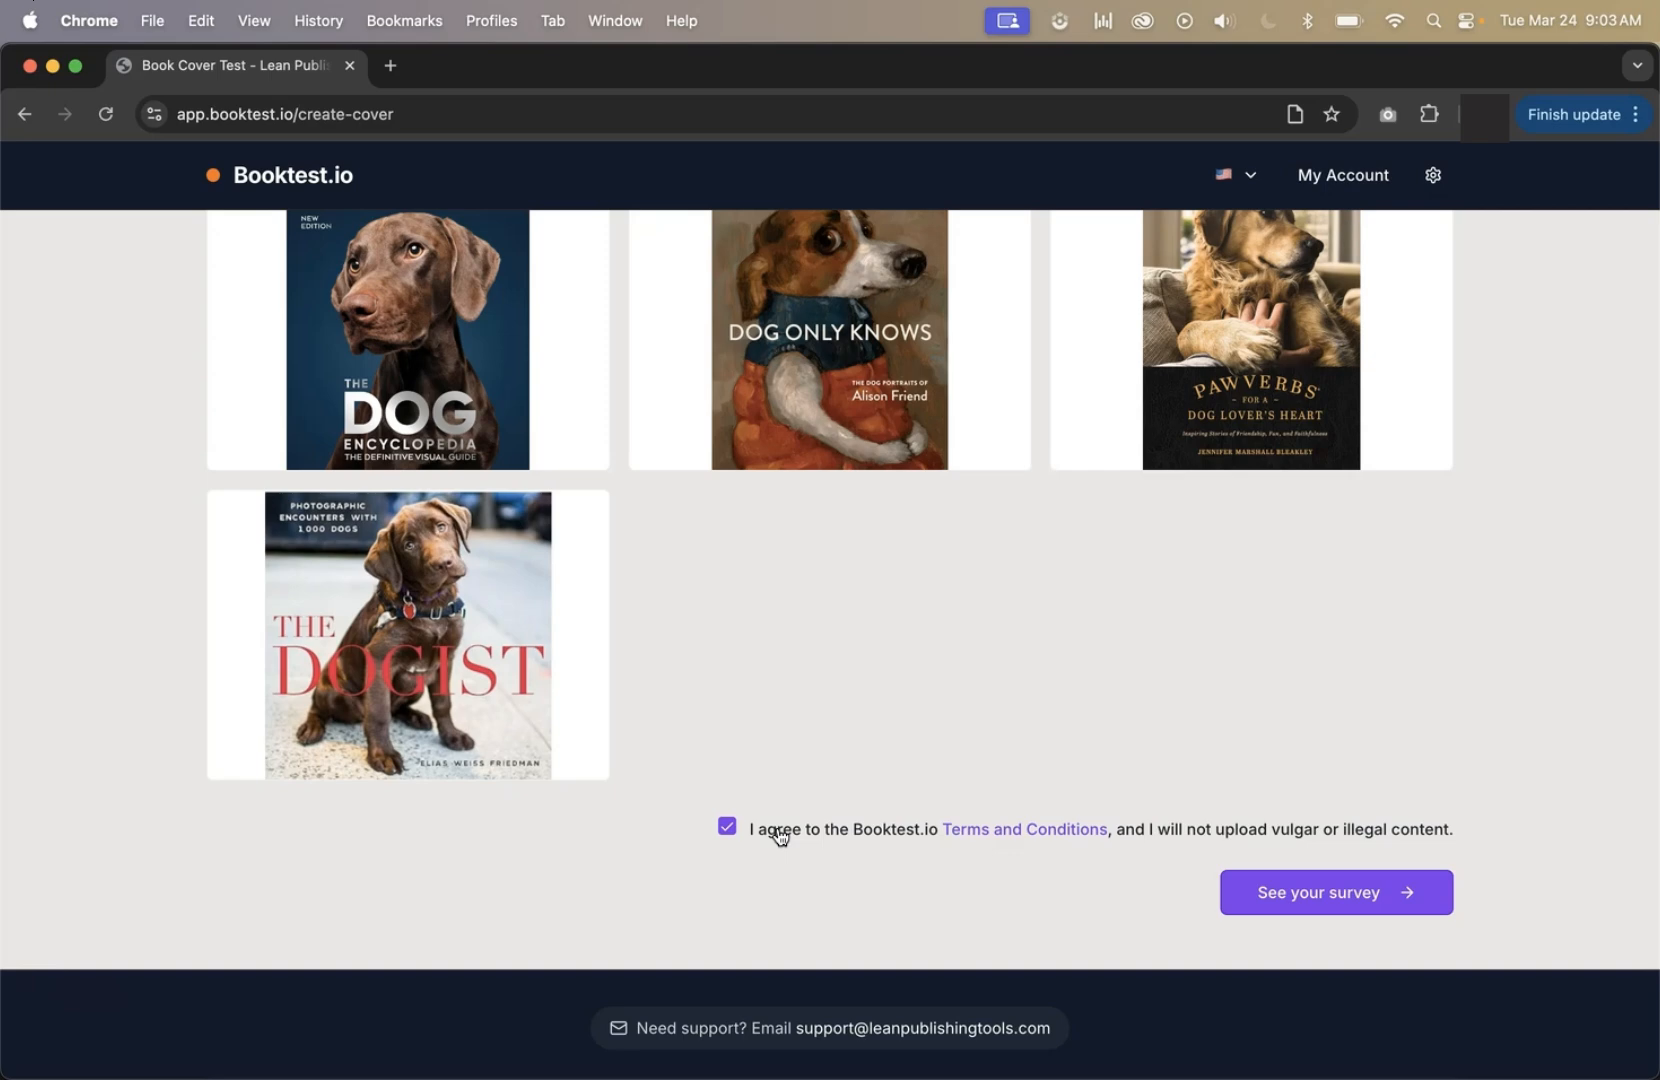
left_click(1310, 896)
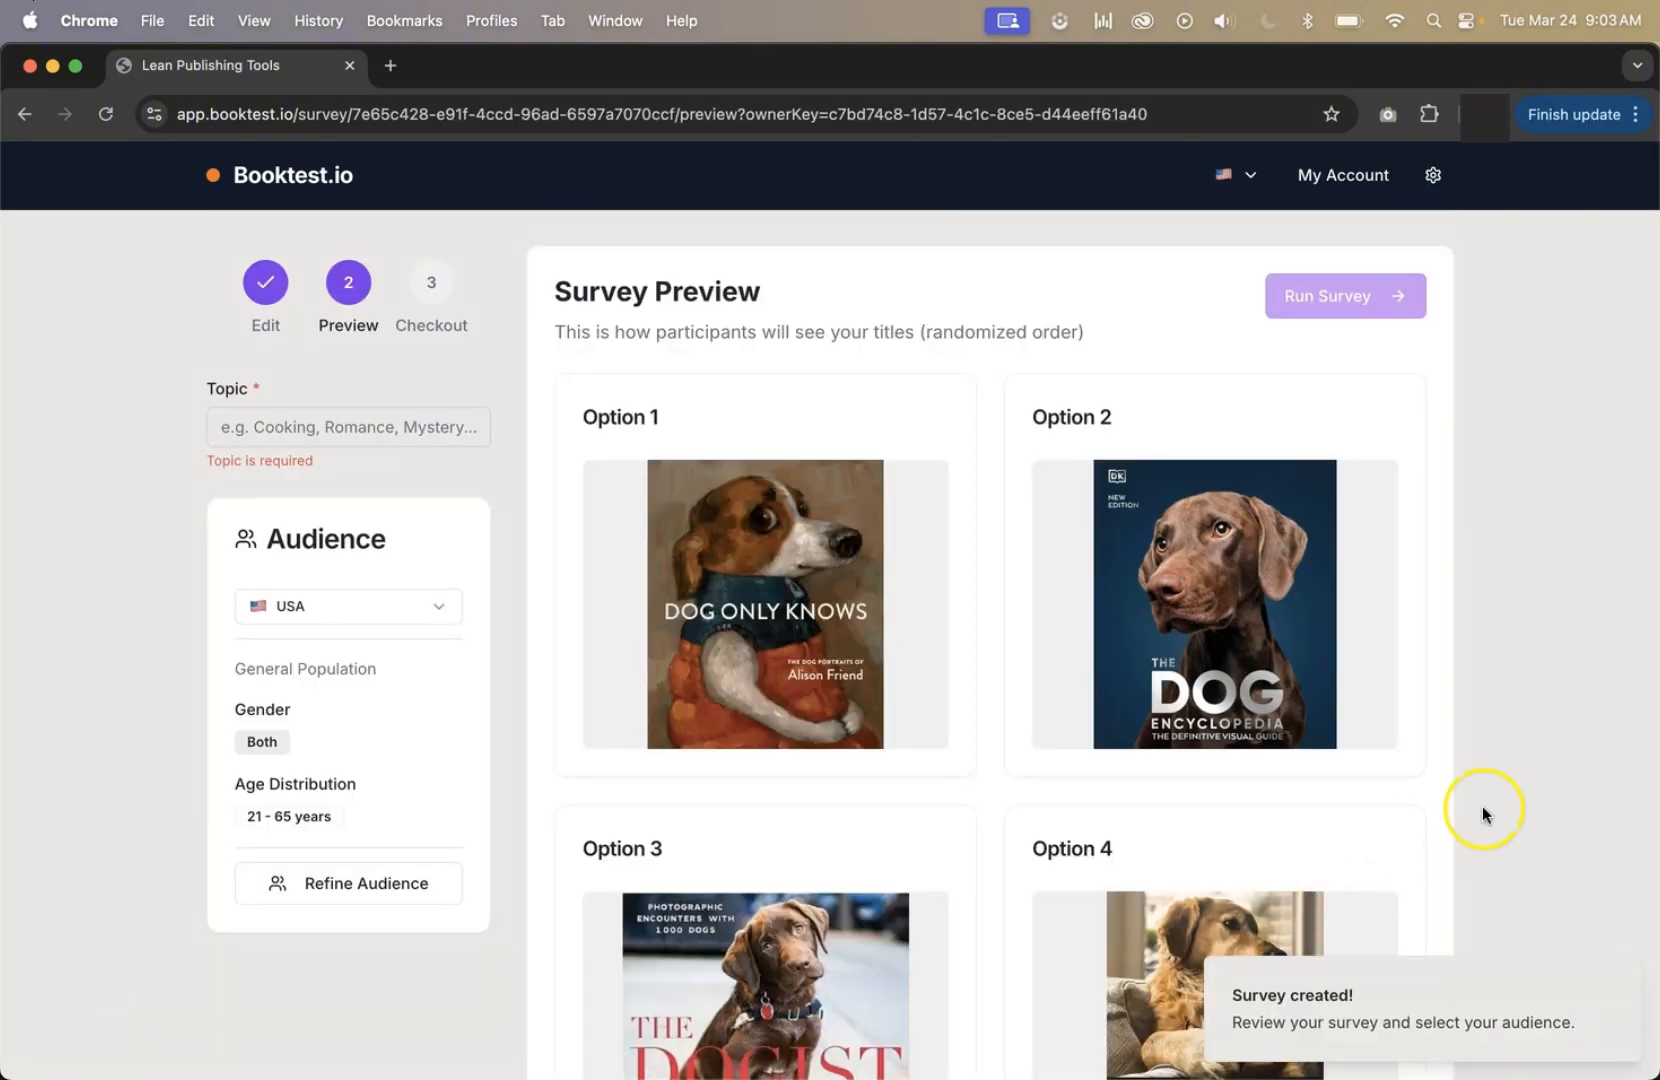
Review the survey preview's four cover options and the questions that participants will answer.
scroll(1502, 584, "down", 5)
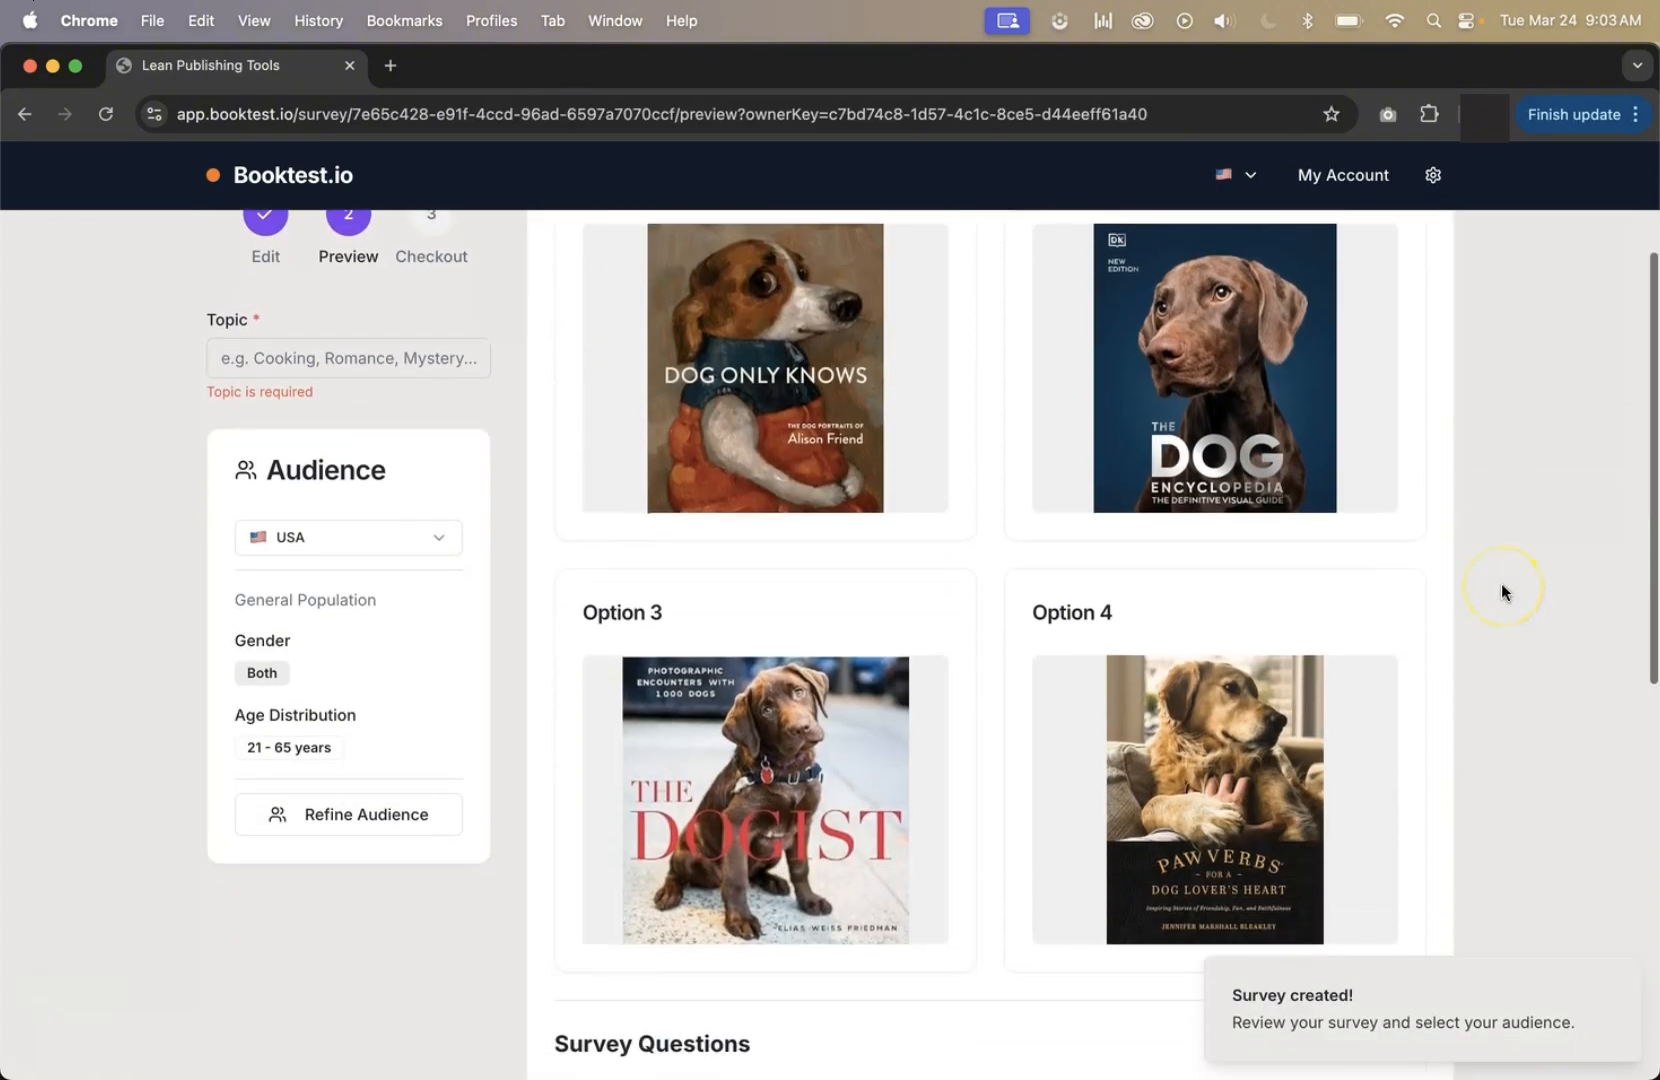
scroll(1500, 591, "down", 5)
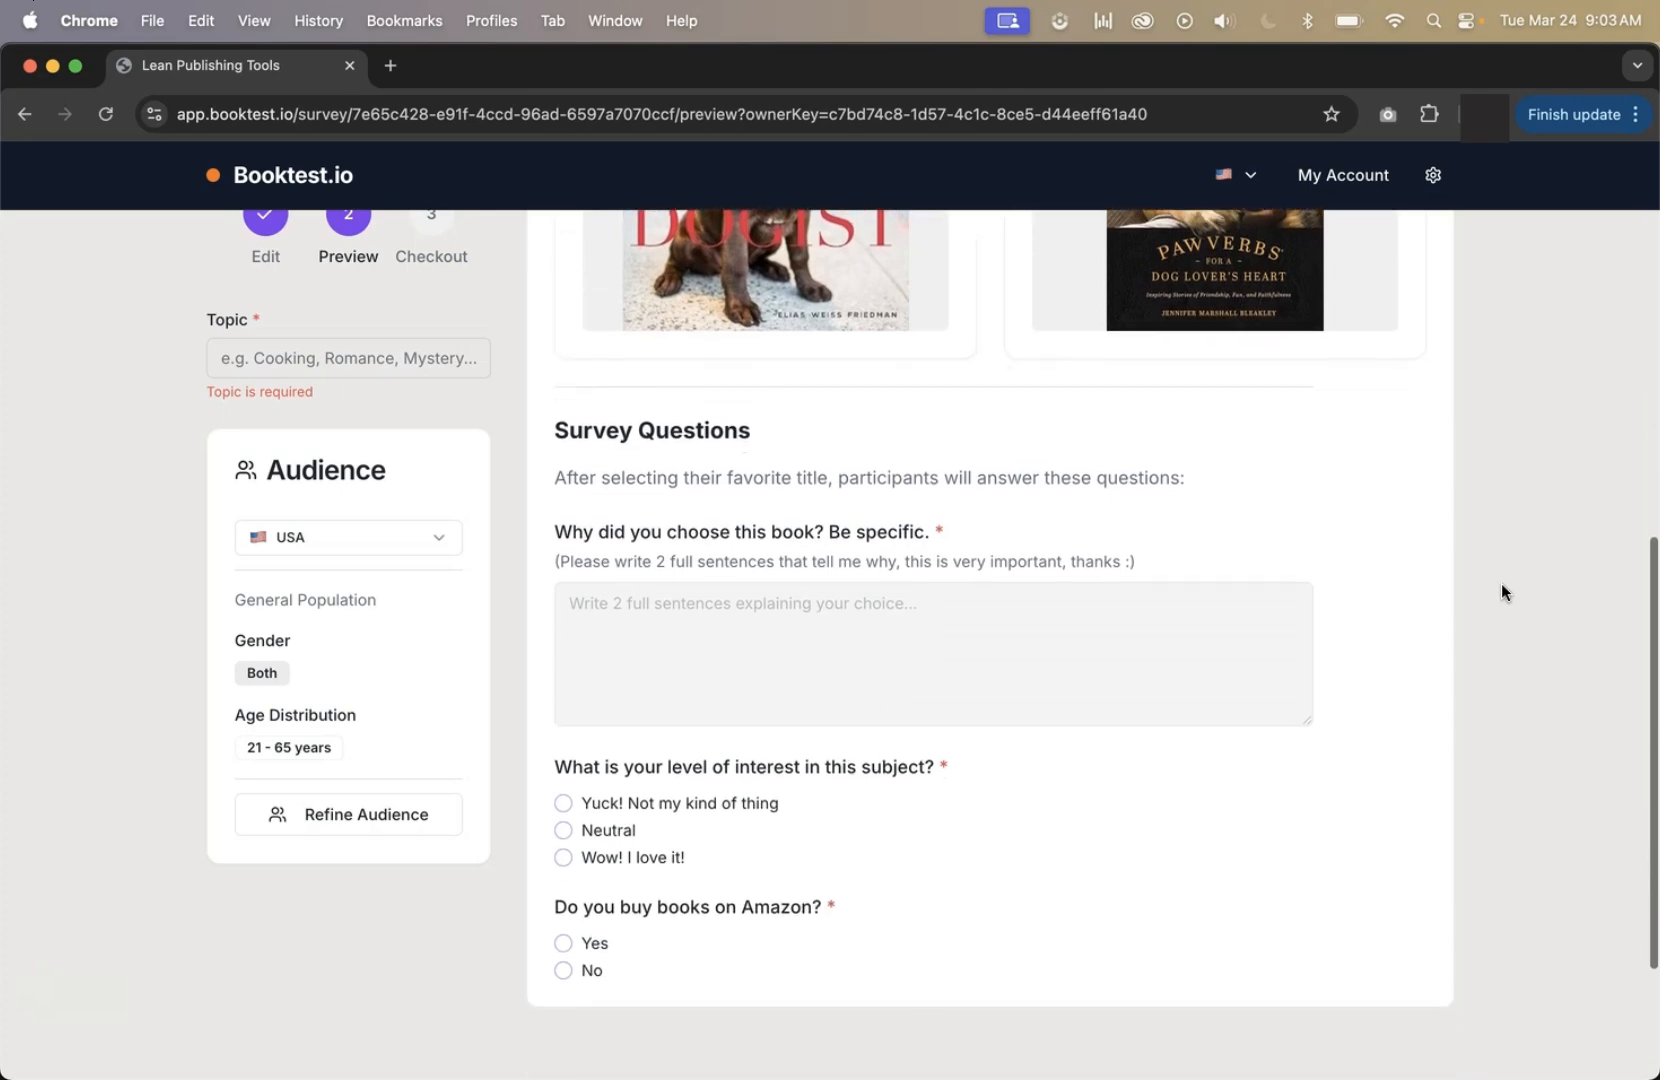
left_click_drag(1010, 806, 800, 252)
left_click(837, 357)
scroll(836, 357, "up", 6)
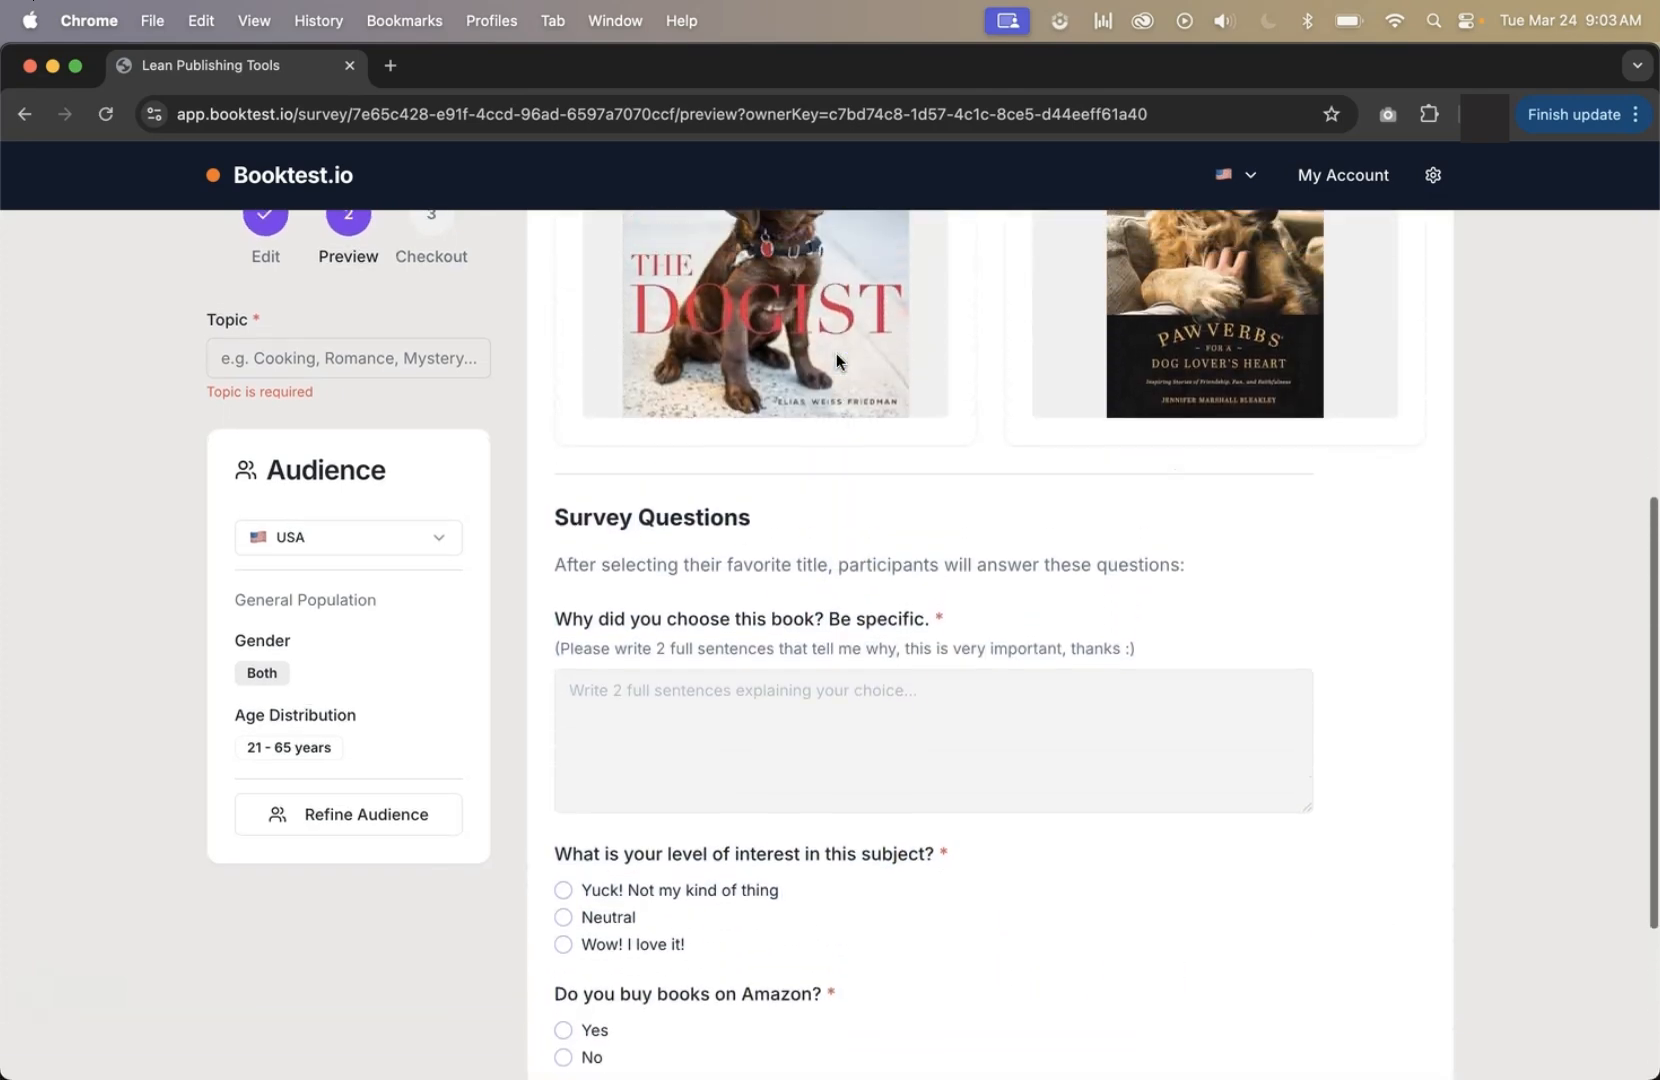
scroll(865, 352, "up", 4)
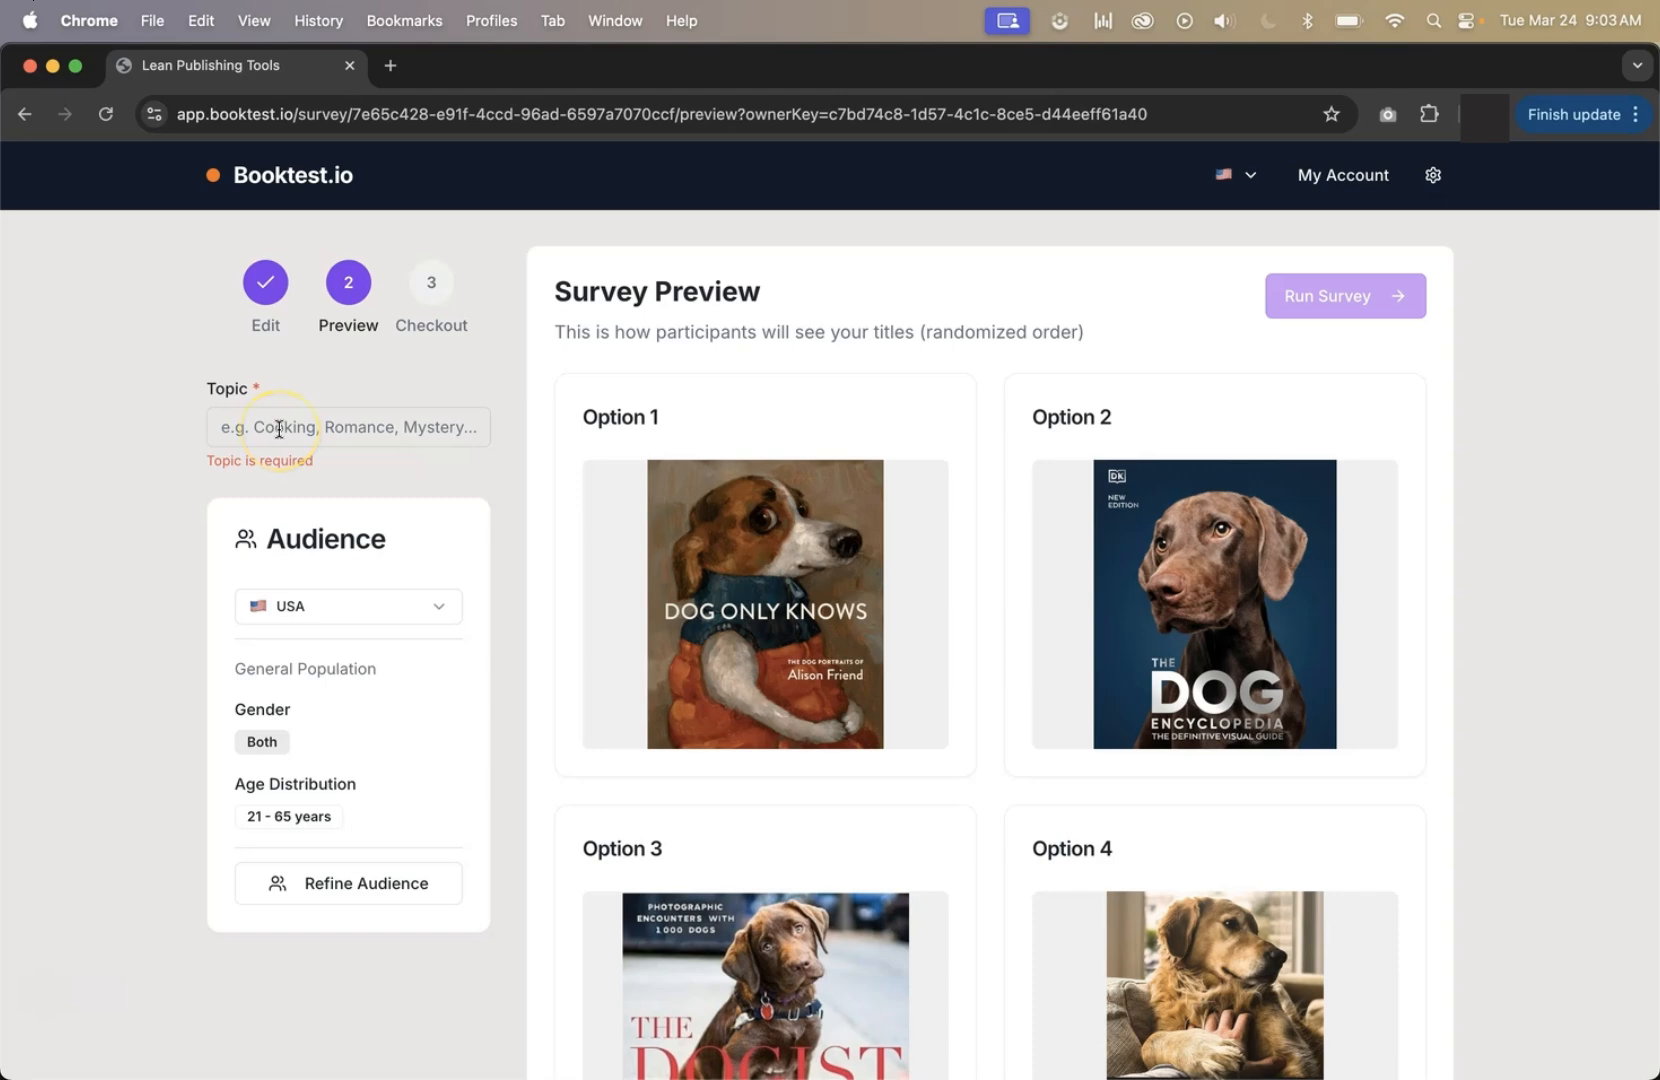
Set the survey topic to Dog Training and choose USA (responses in English) as the audience country.
left_click(516, 455)
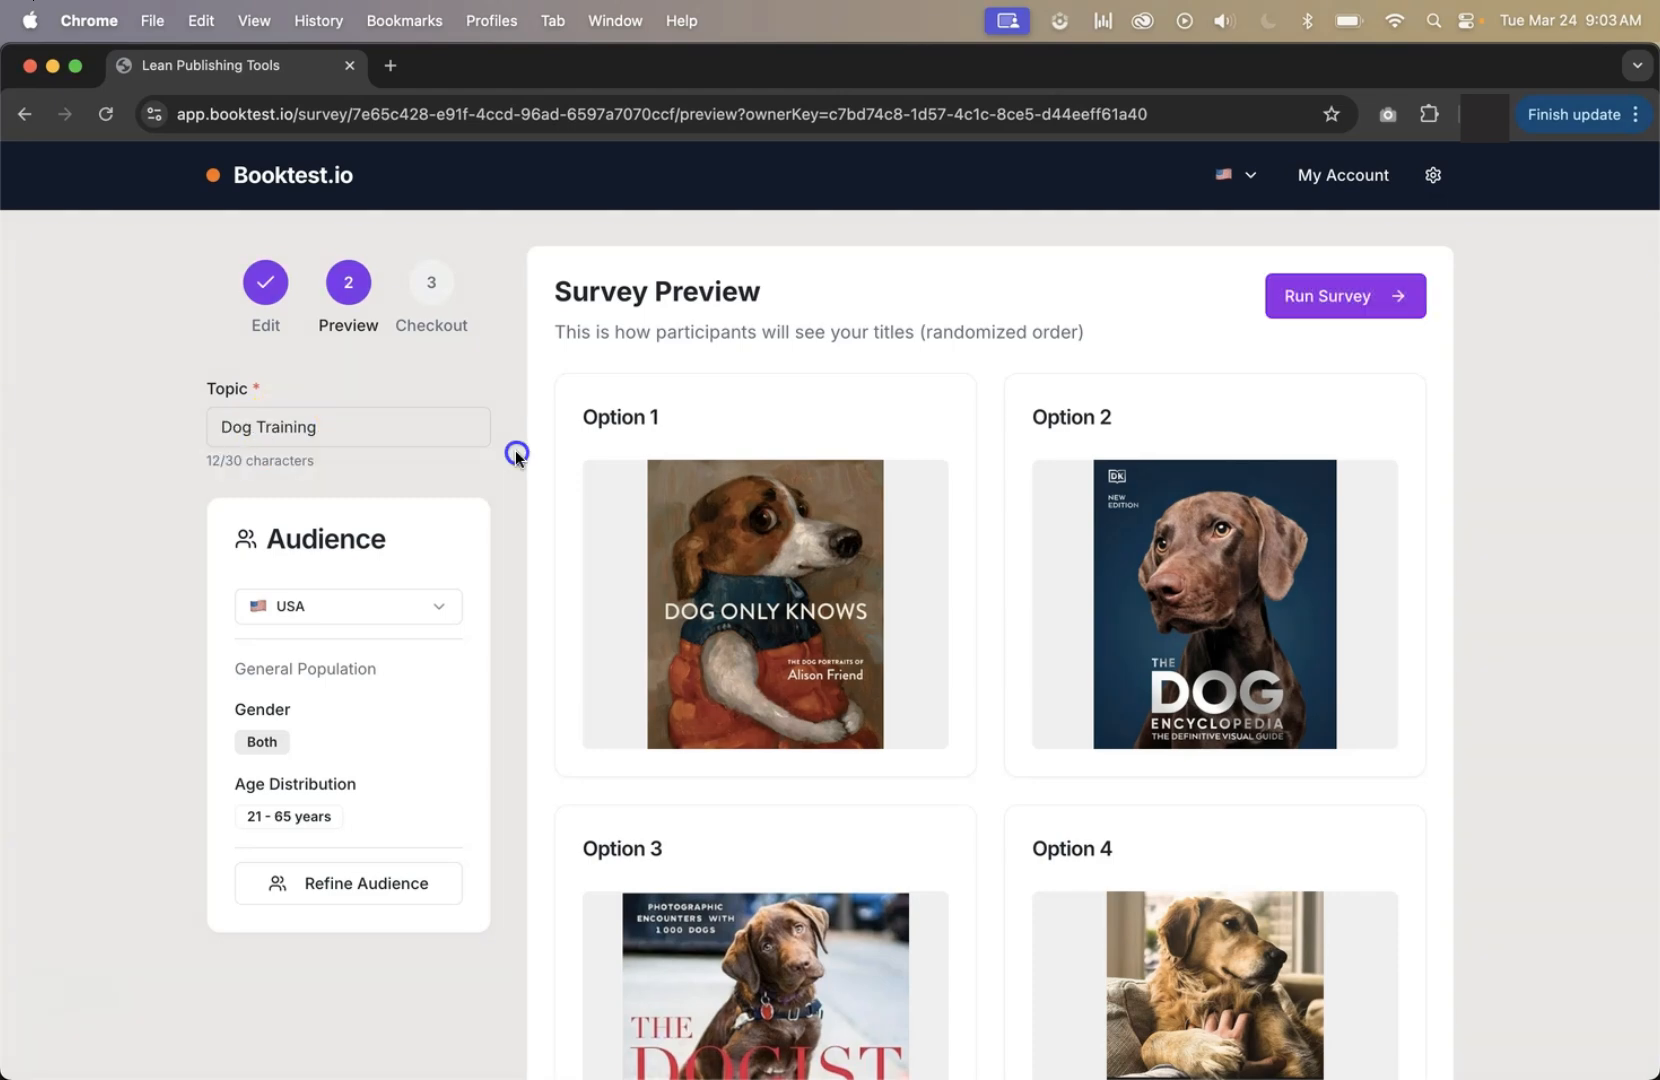
left_click(422, 612)
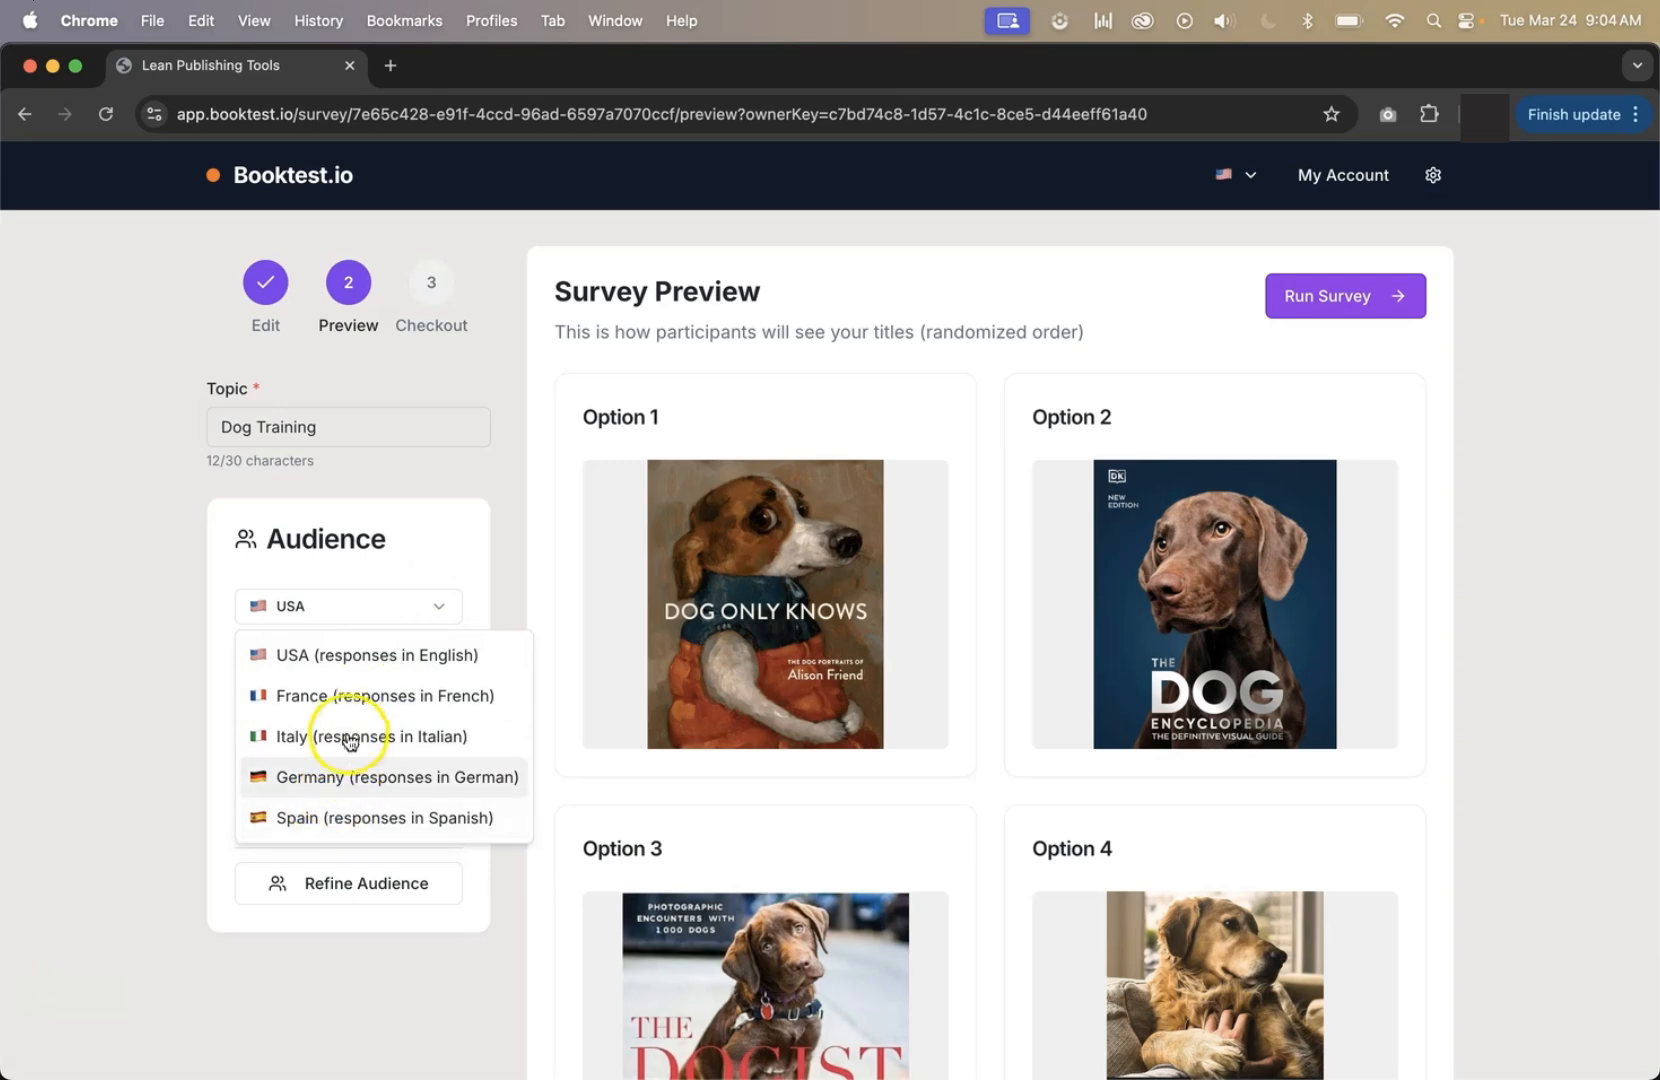
left_click(359, 672)
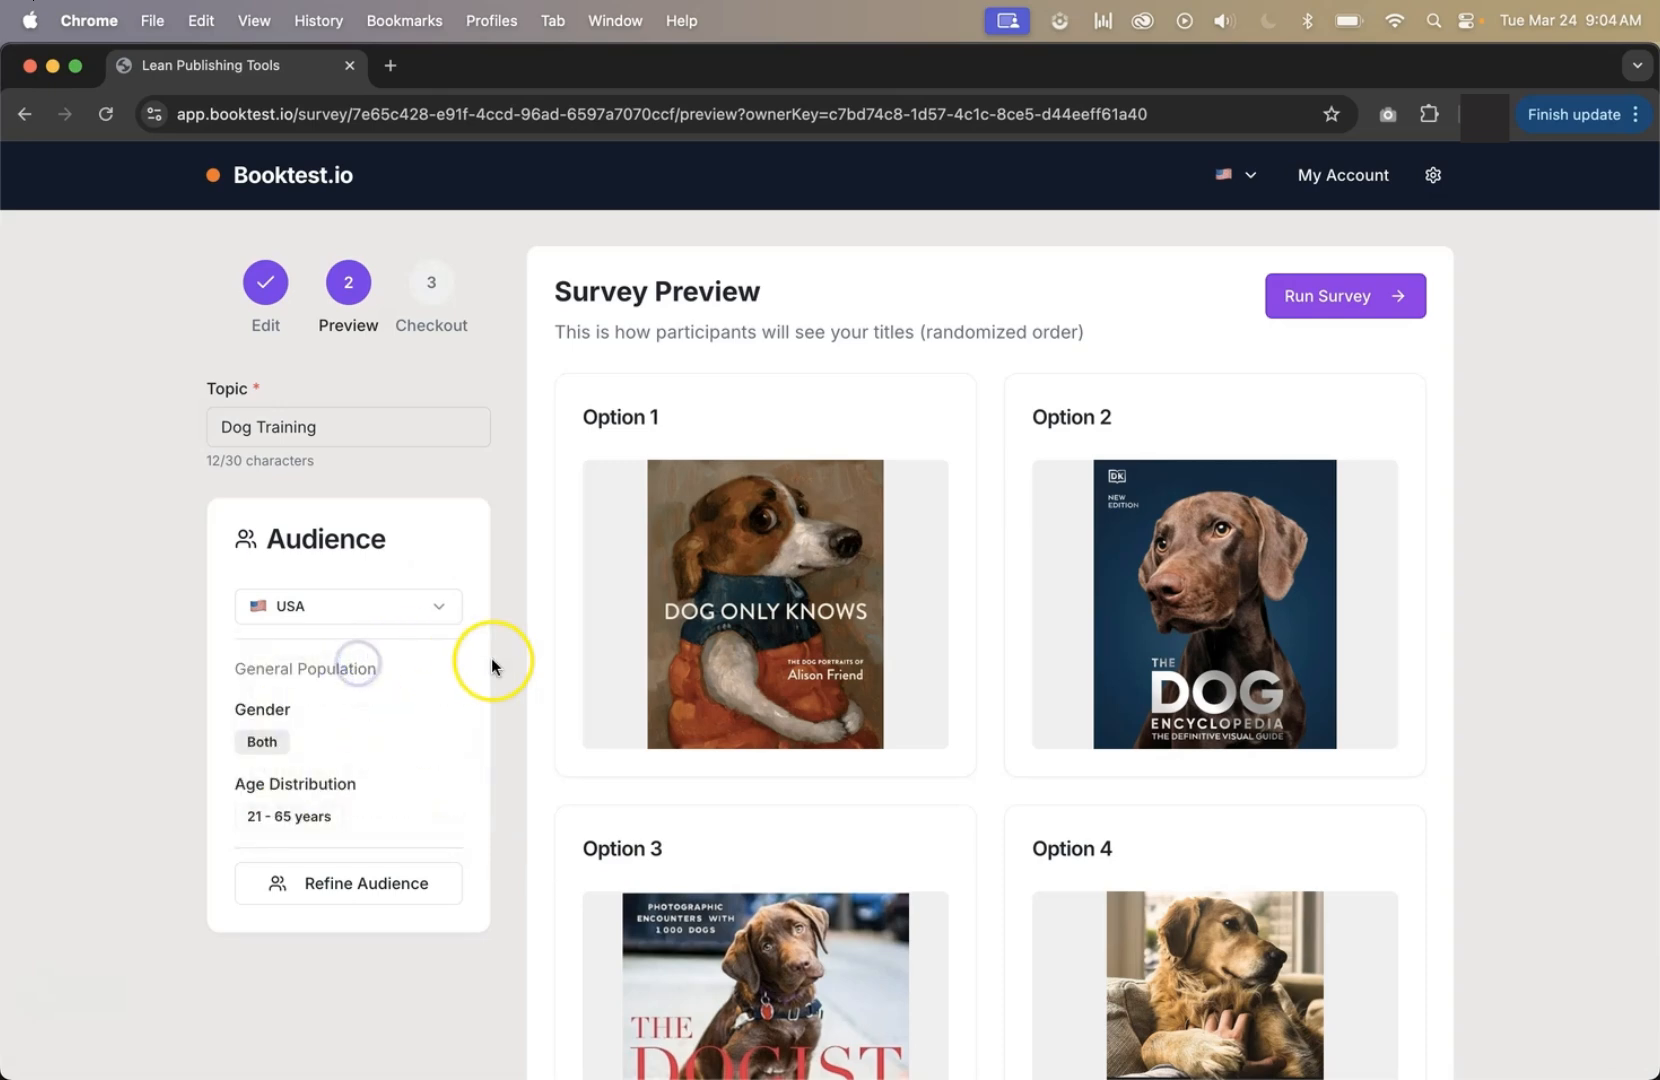
Open the audience refinement and try the gender options, returning the selection to Both.
scroll(481, 638, "down", 3)
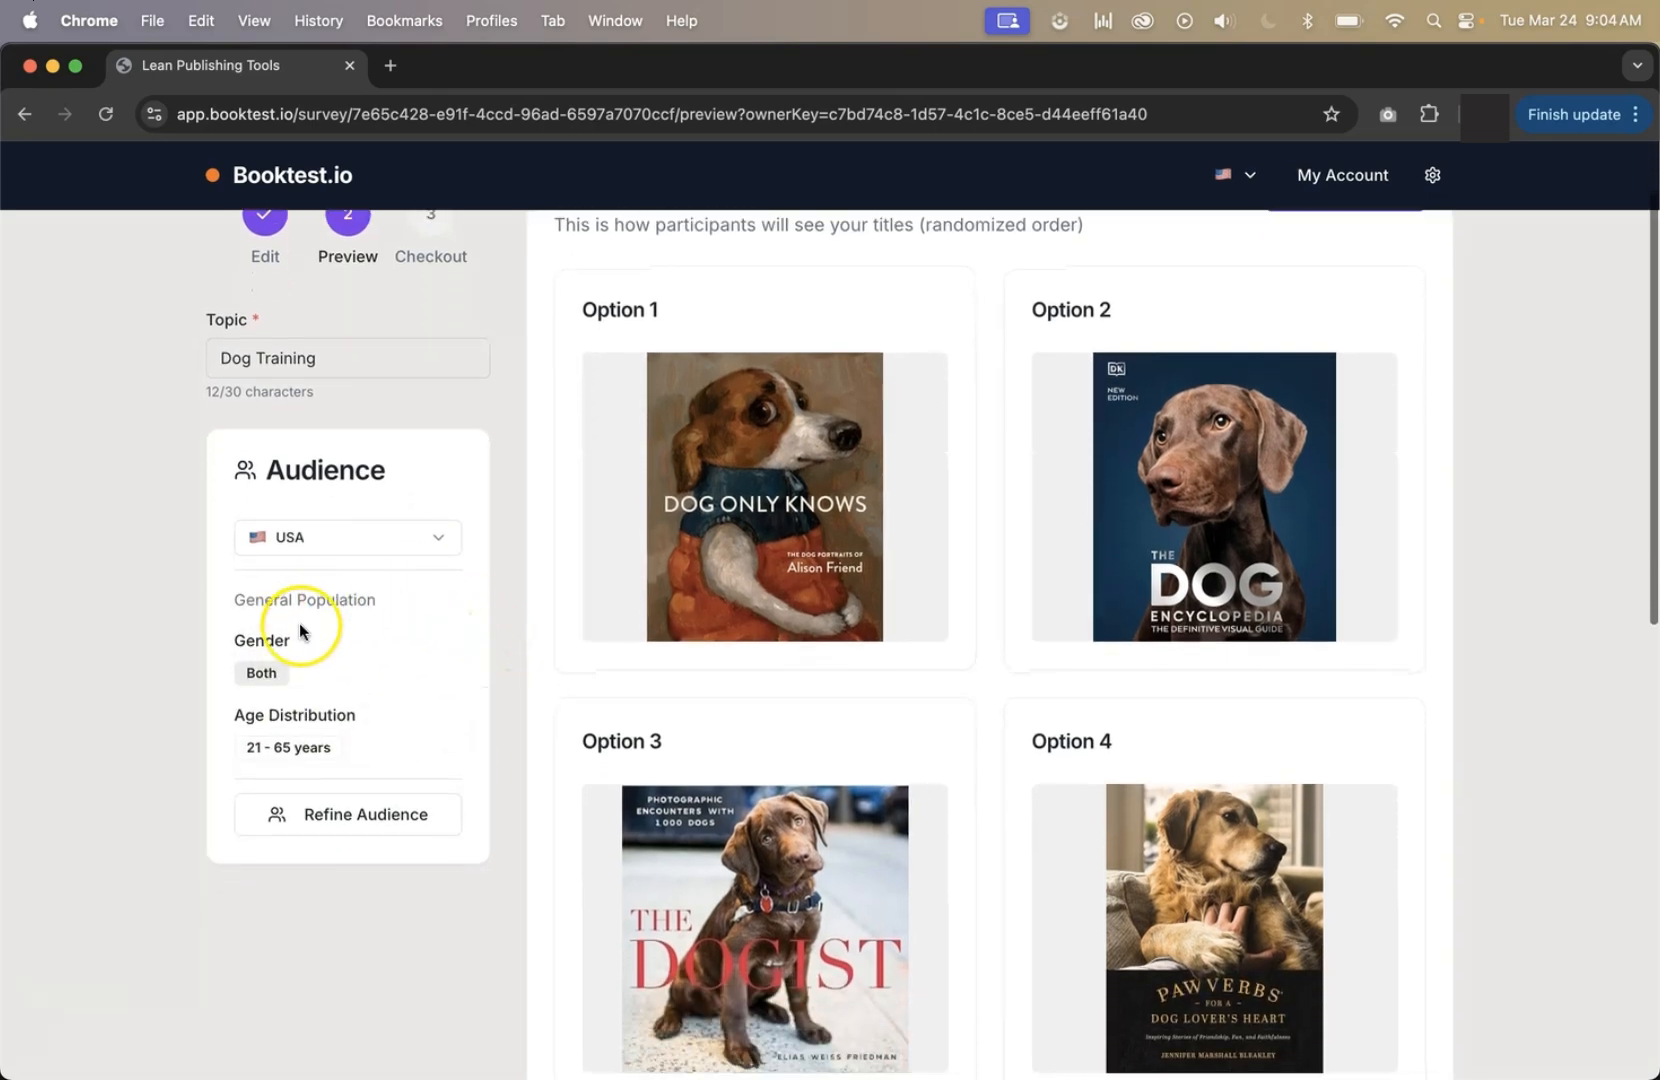
left_click_drag(248, 601, 342, 601)
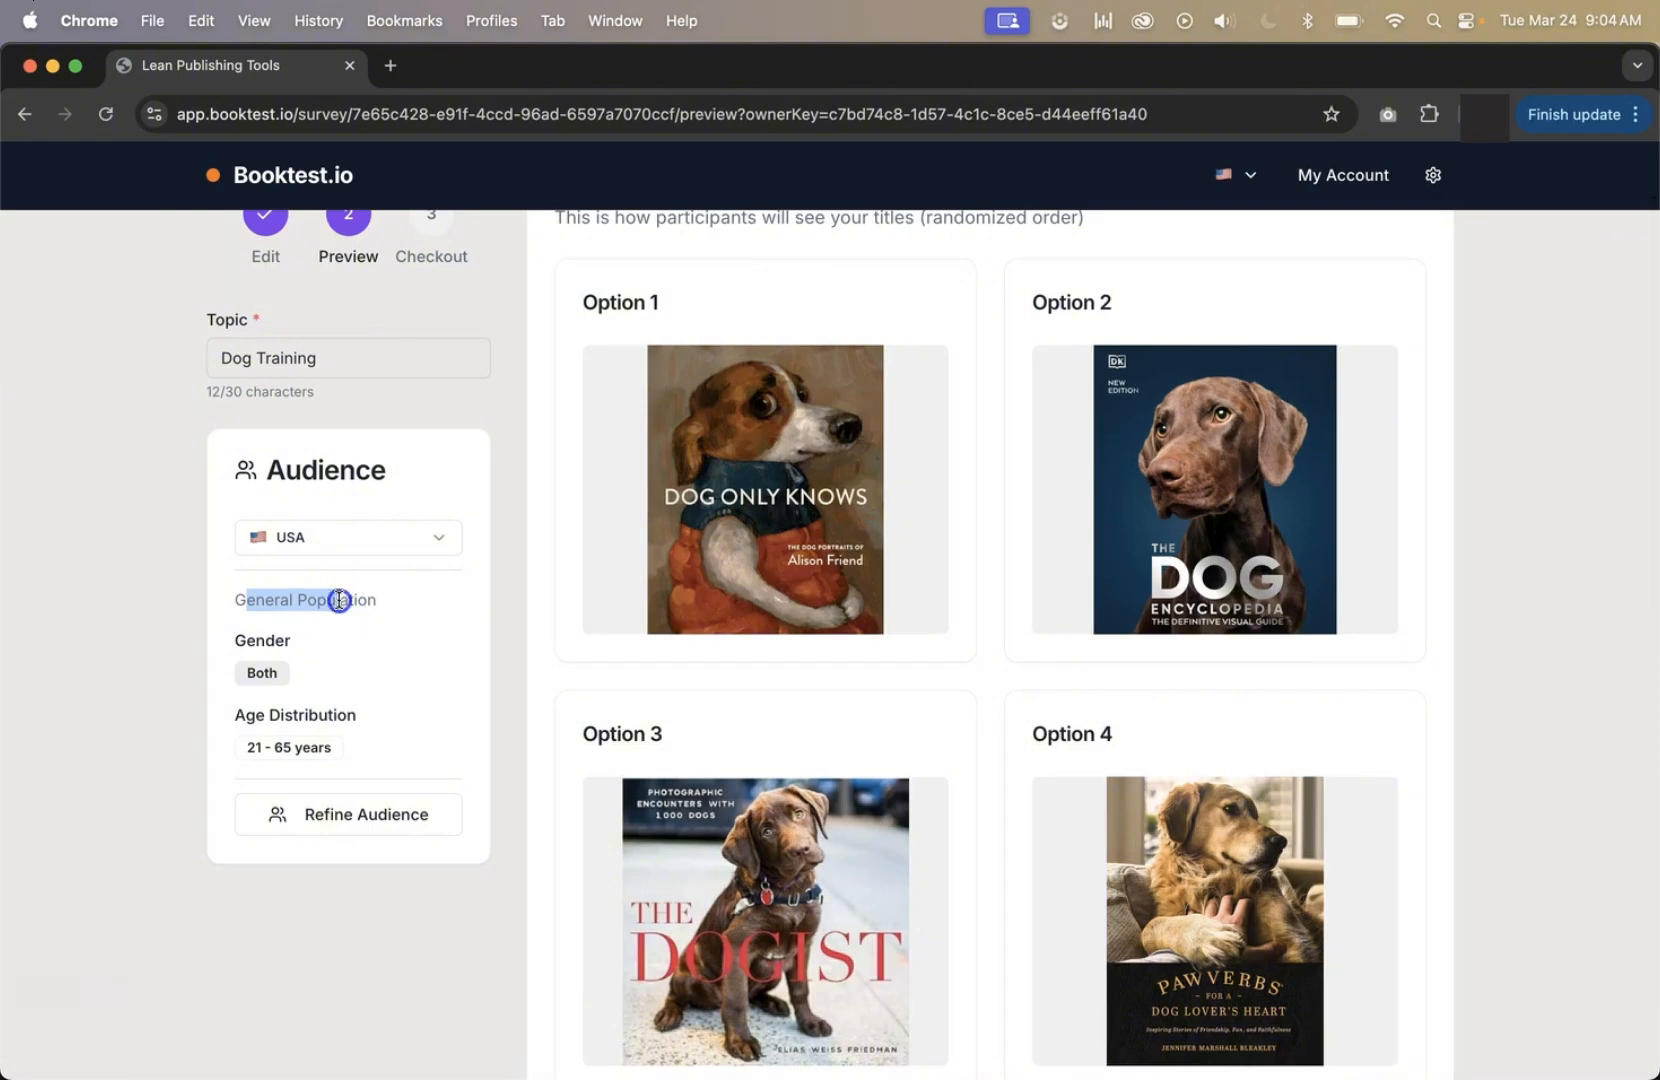
left_click(340, 601)
left_click(352, 818)
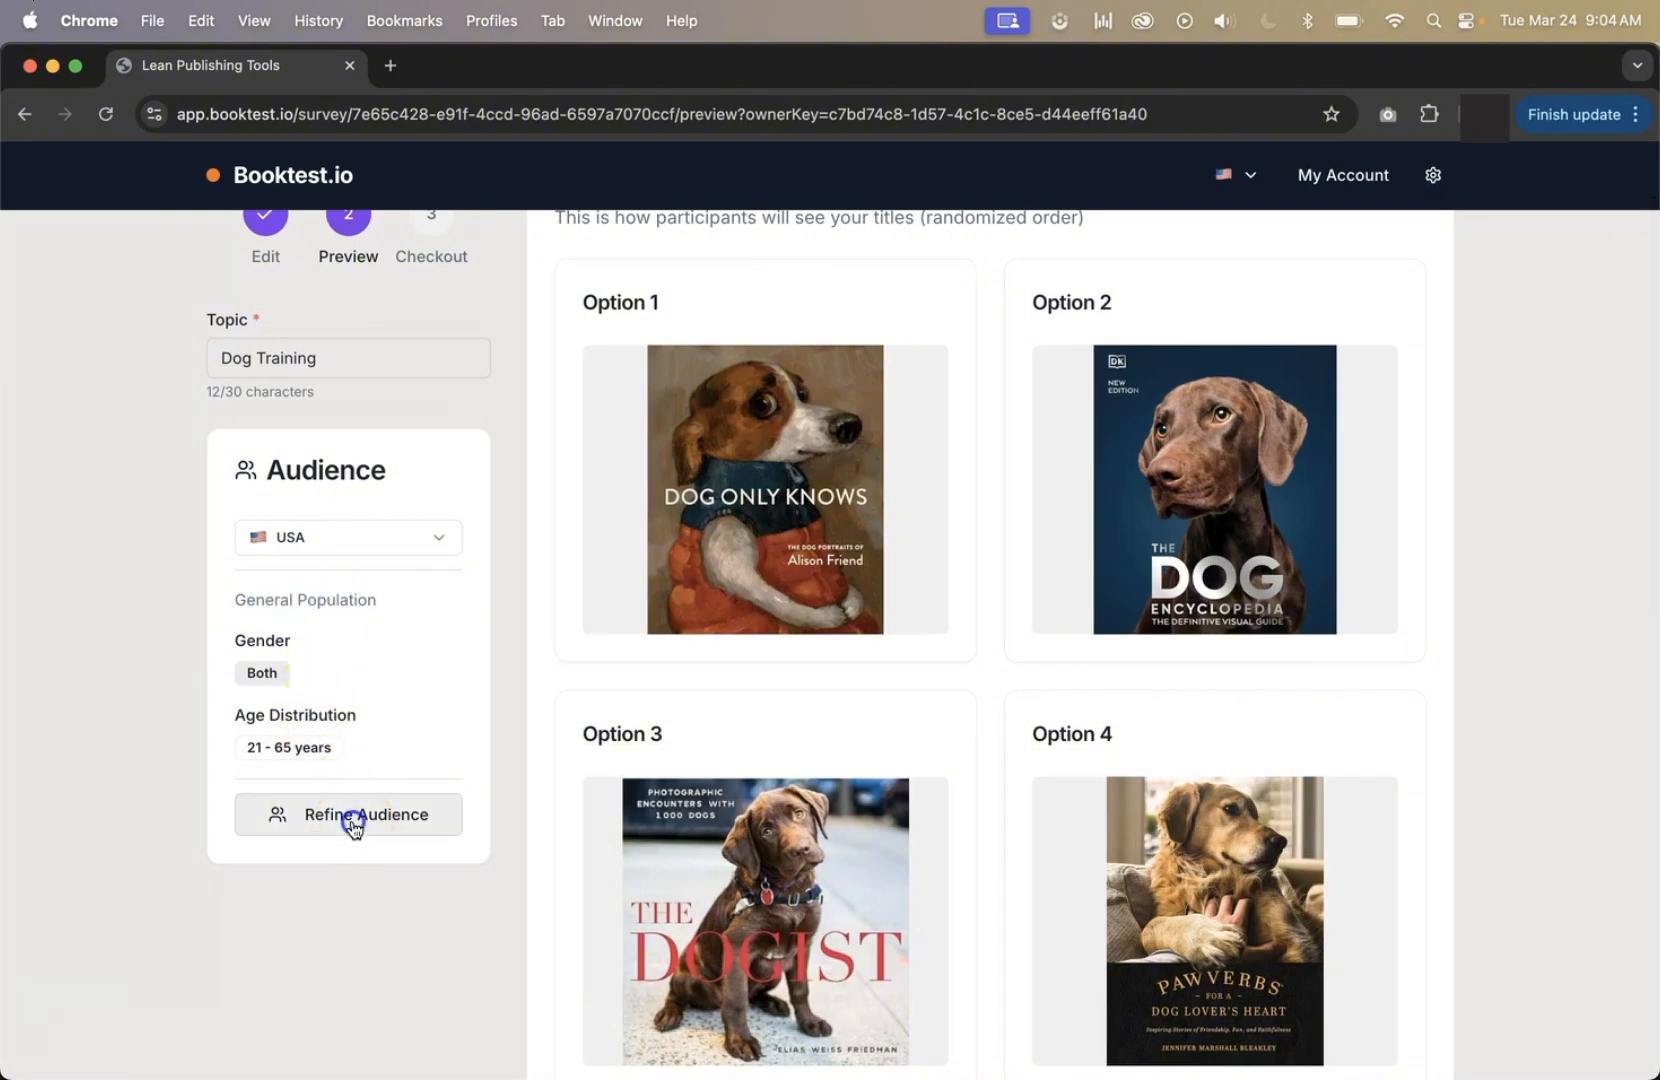
scroll(353, 828, "down", 4)
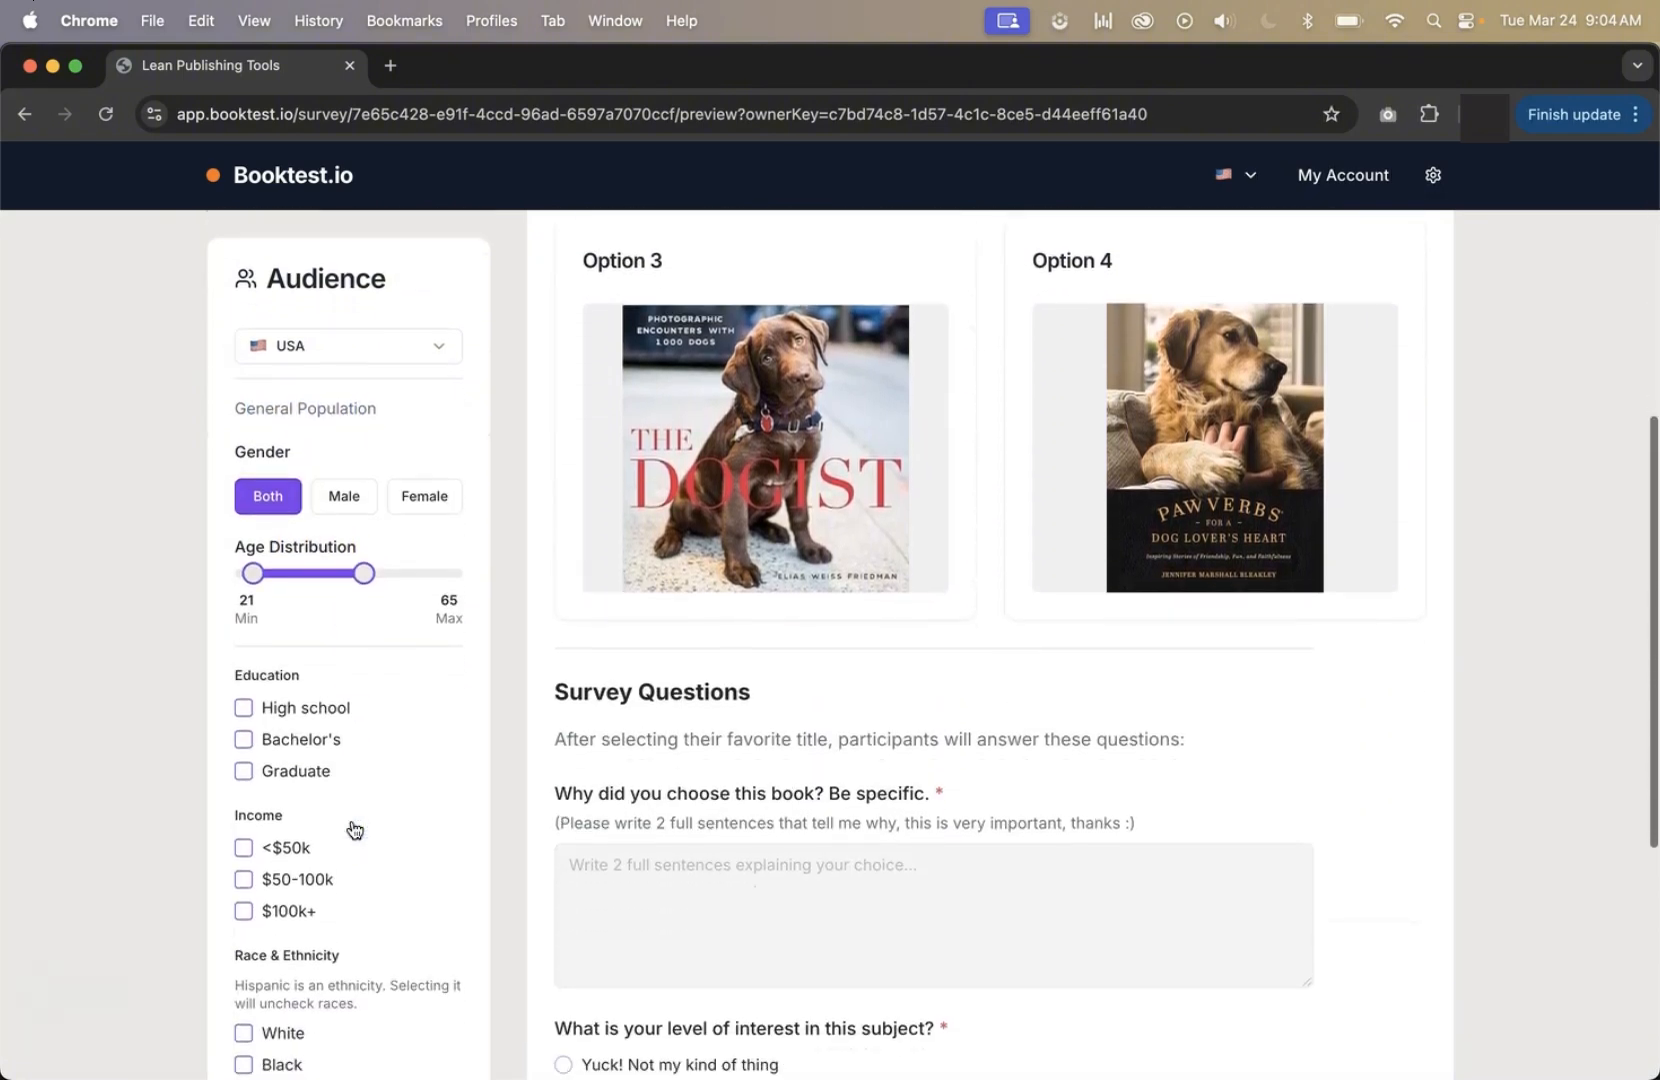
left_click(343, 463)
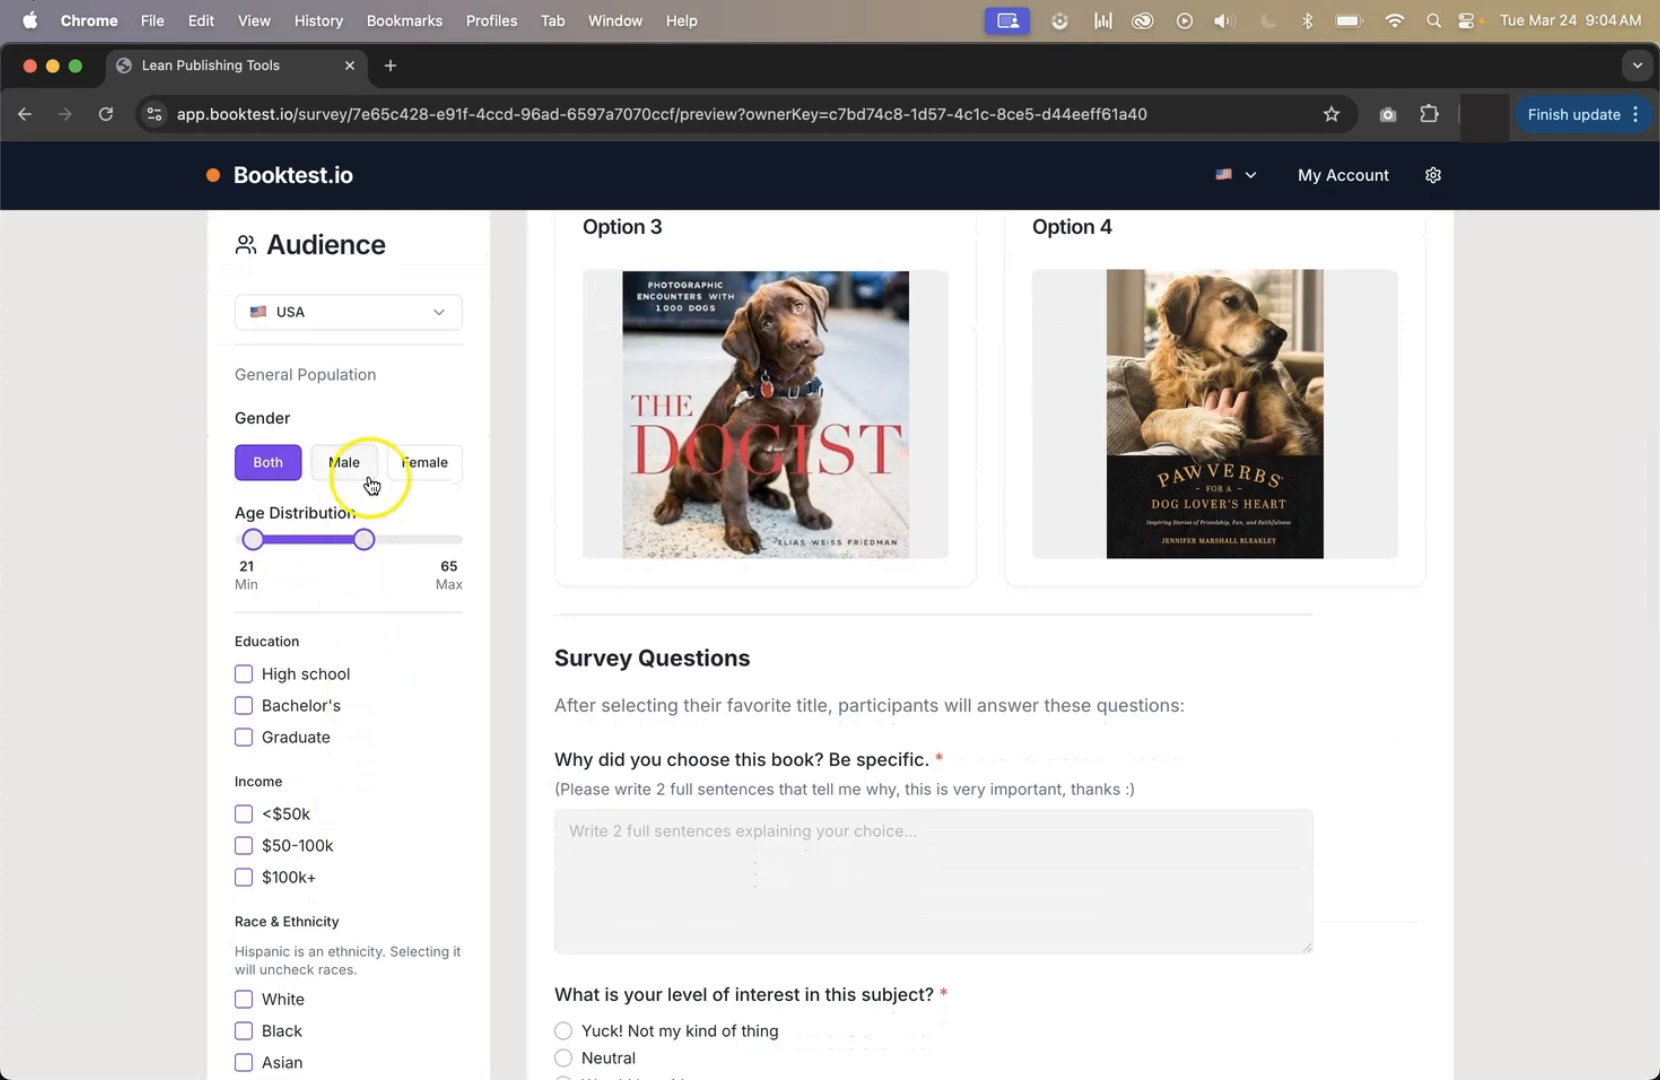
left_click(412, 463)
left_click(277, 462)
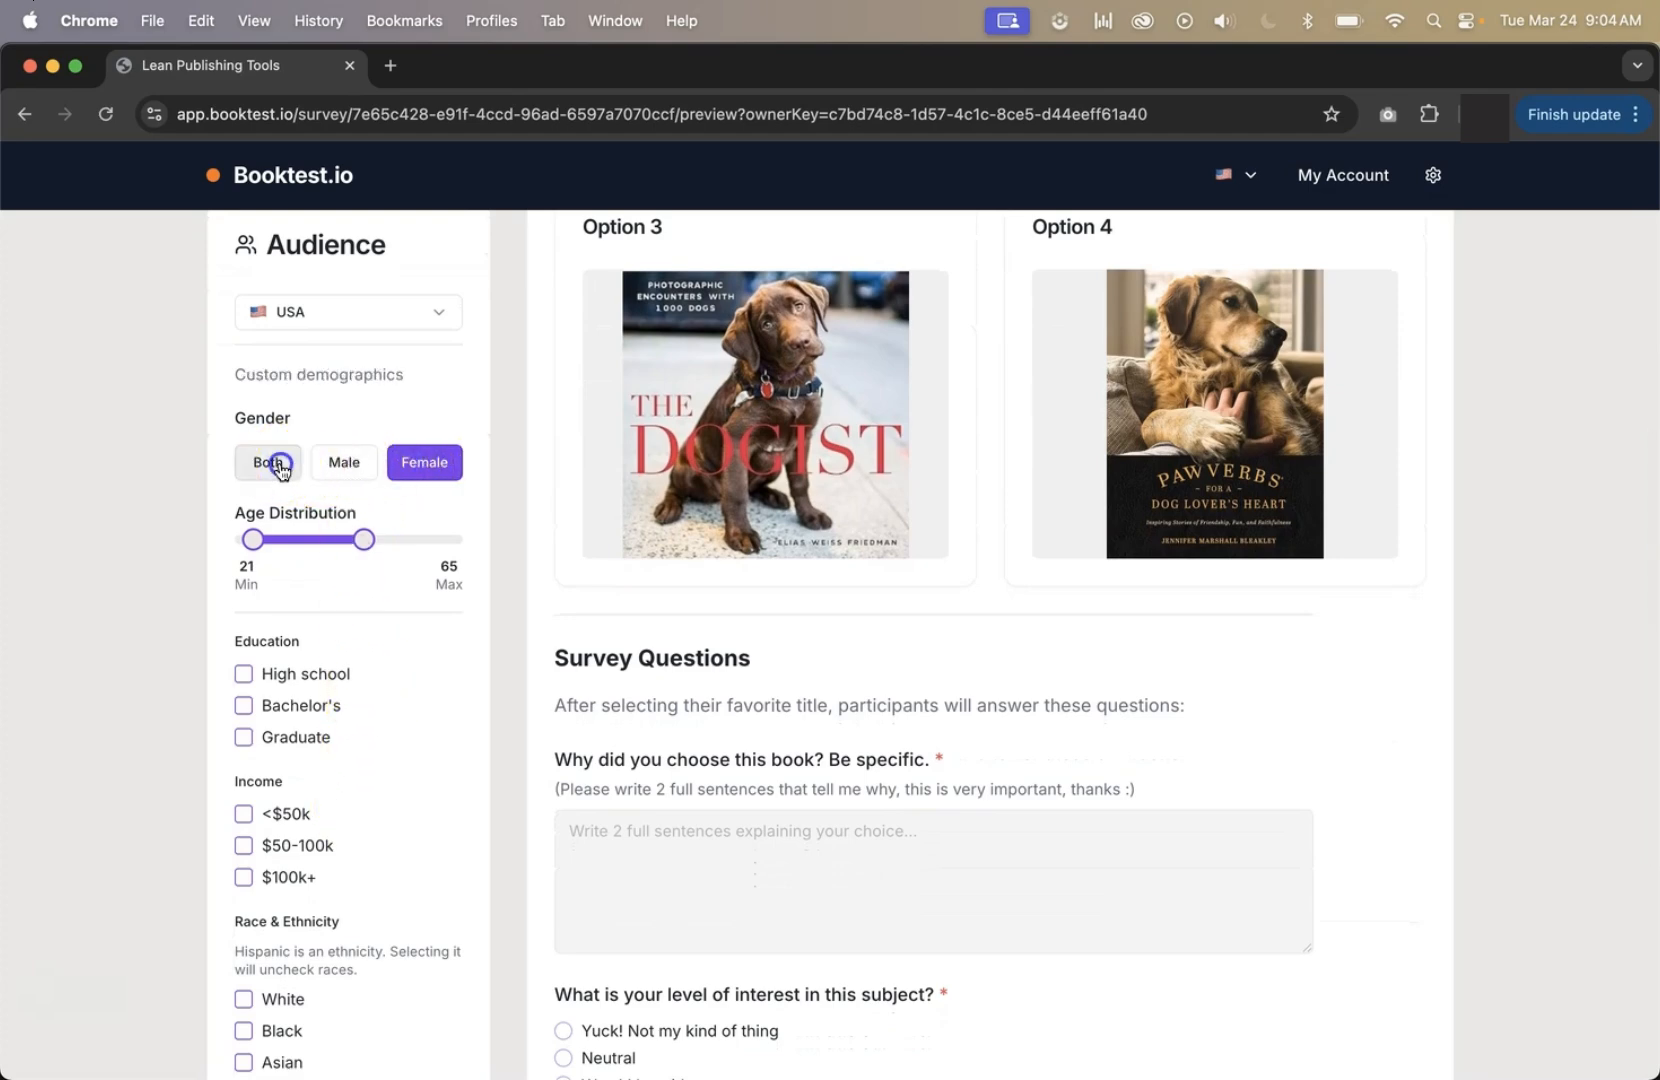
Restrict the audience to ages 21–42, Bachelor's education, $50-100k income and Hispanic ethnicity, and save the settings.
left_click_drag(349, 537, 293, 539)
left_click(243, 705)
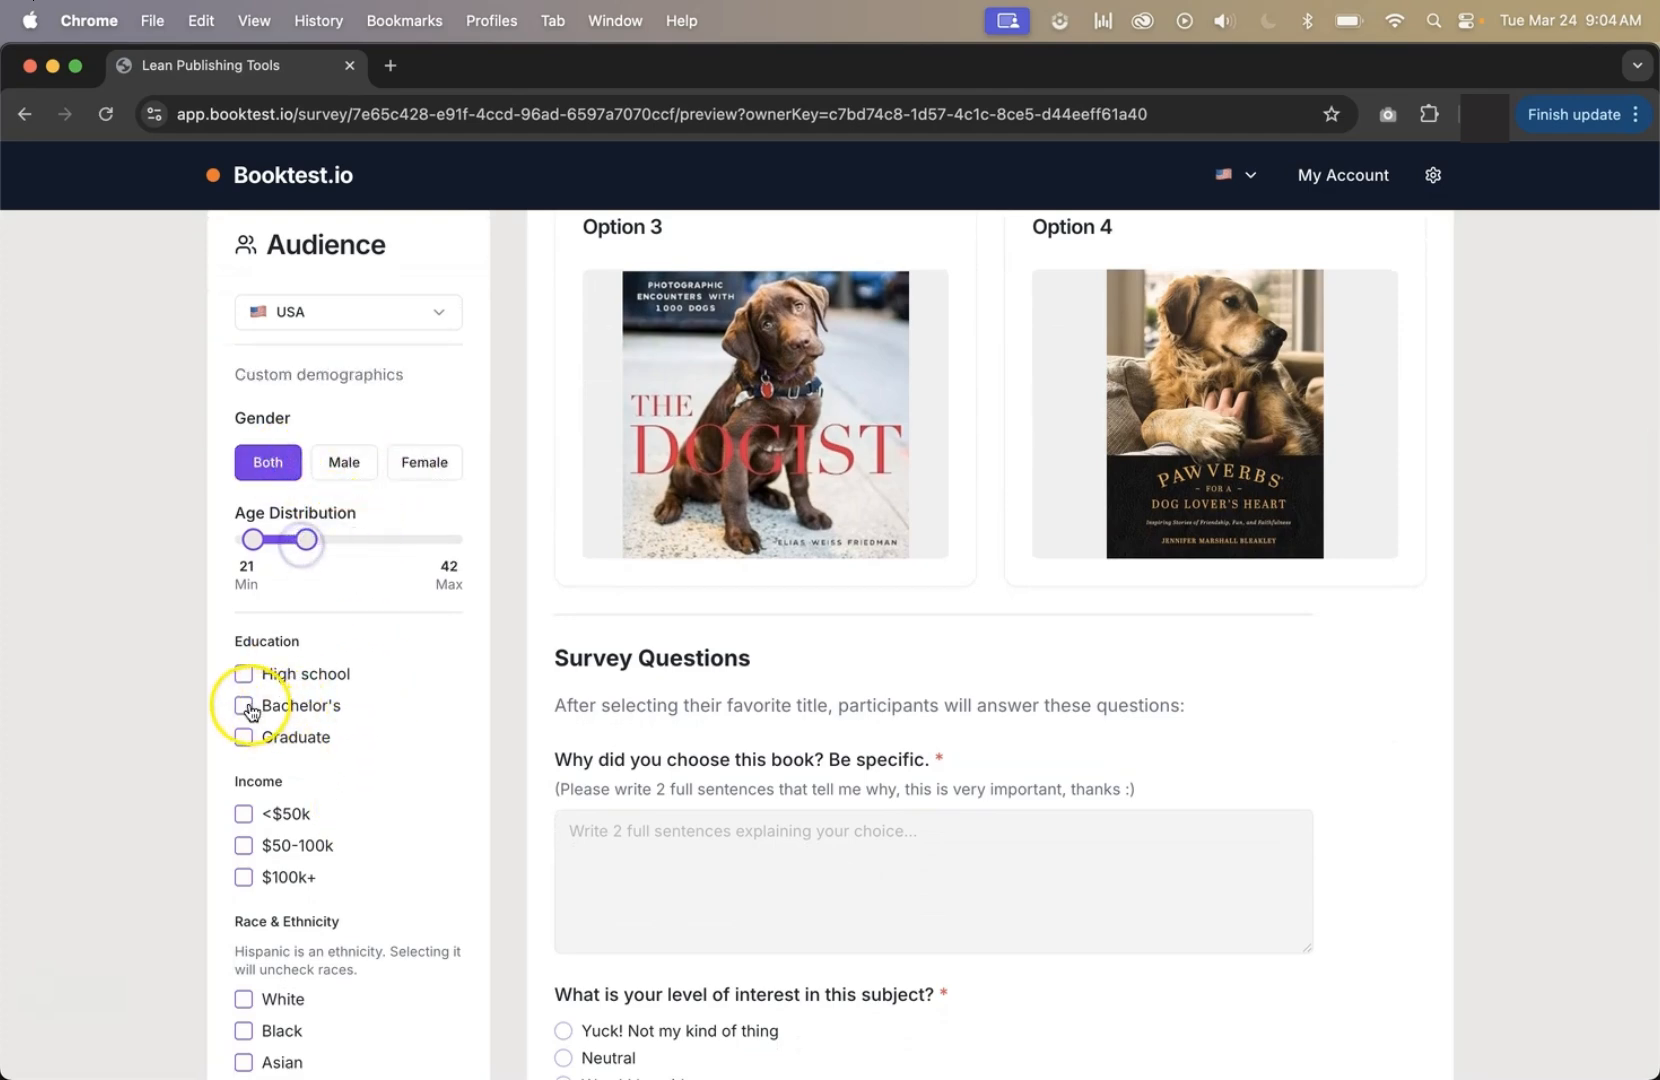
left_click(243, 845)
scroll(300, 845, "down", 5)
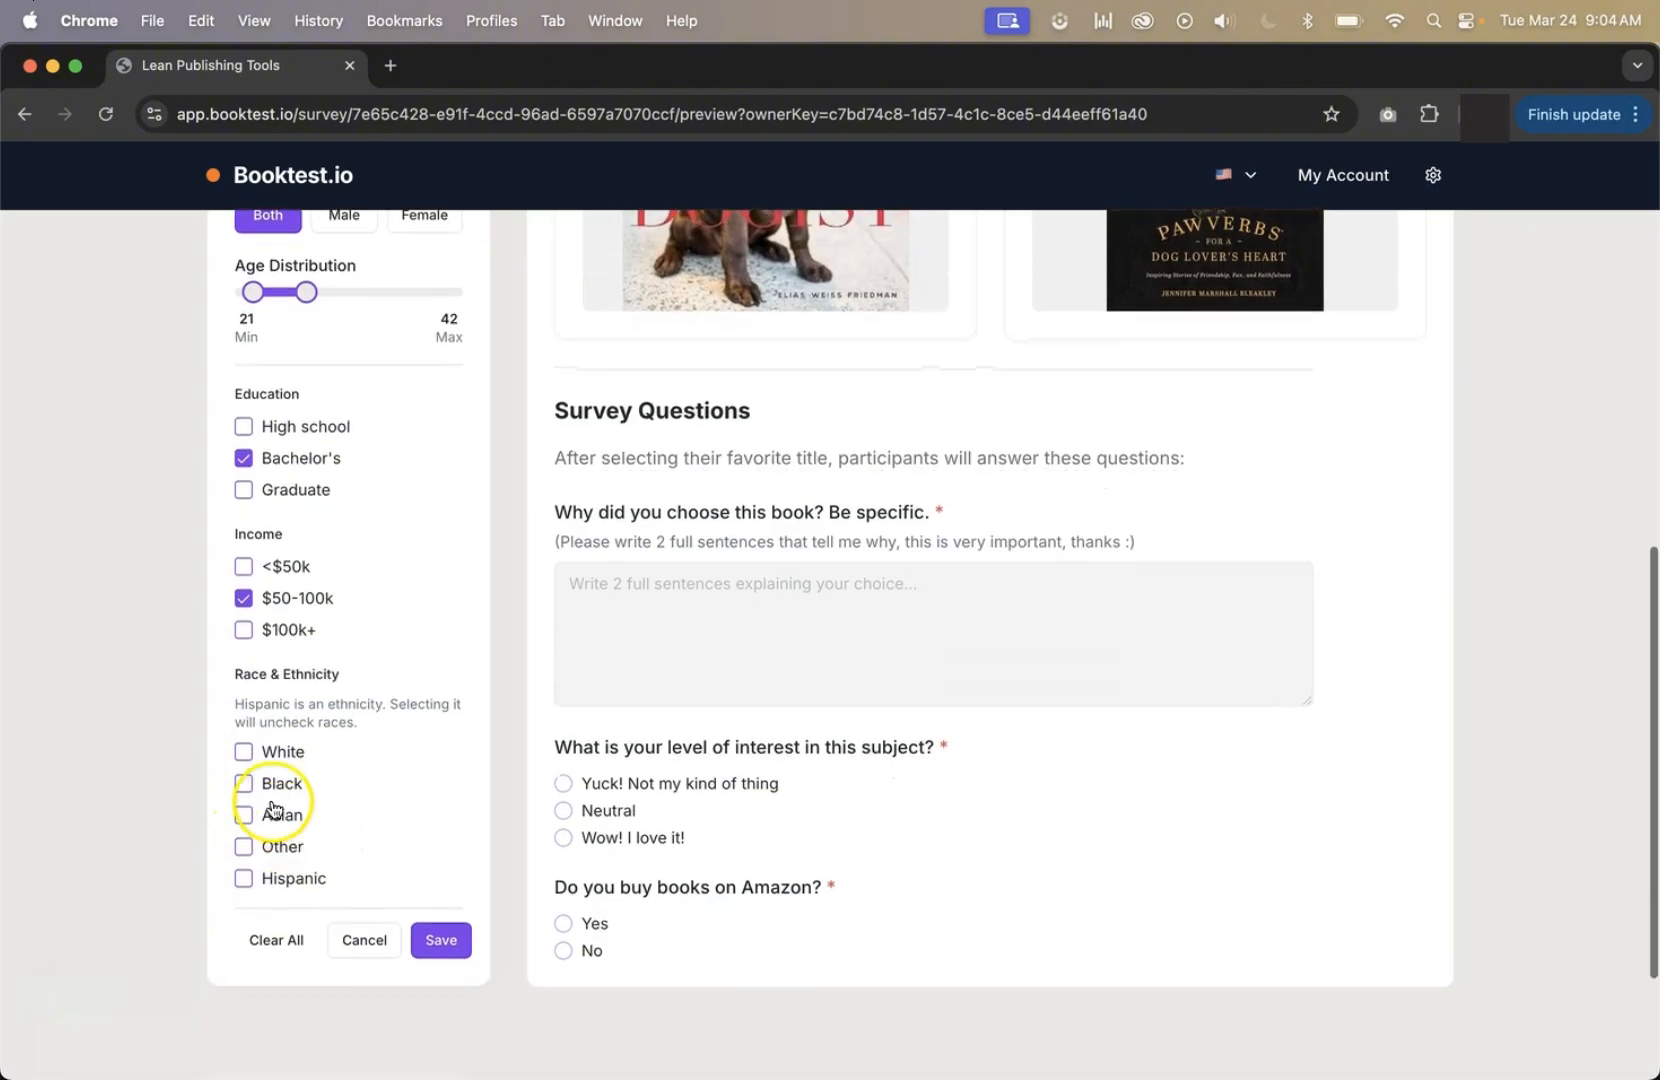
left_click(243, 878)
left_click(445, 942)
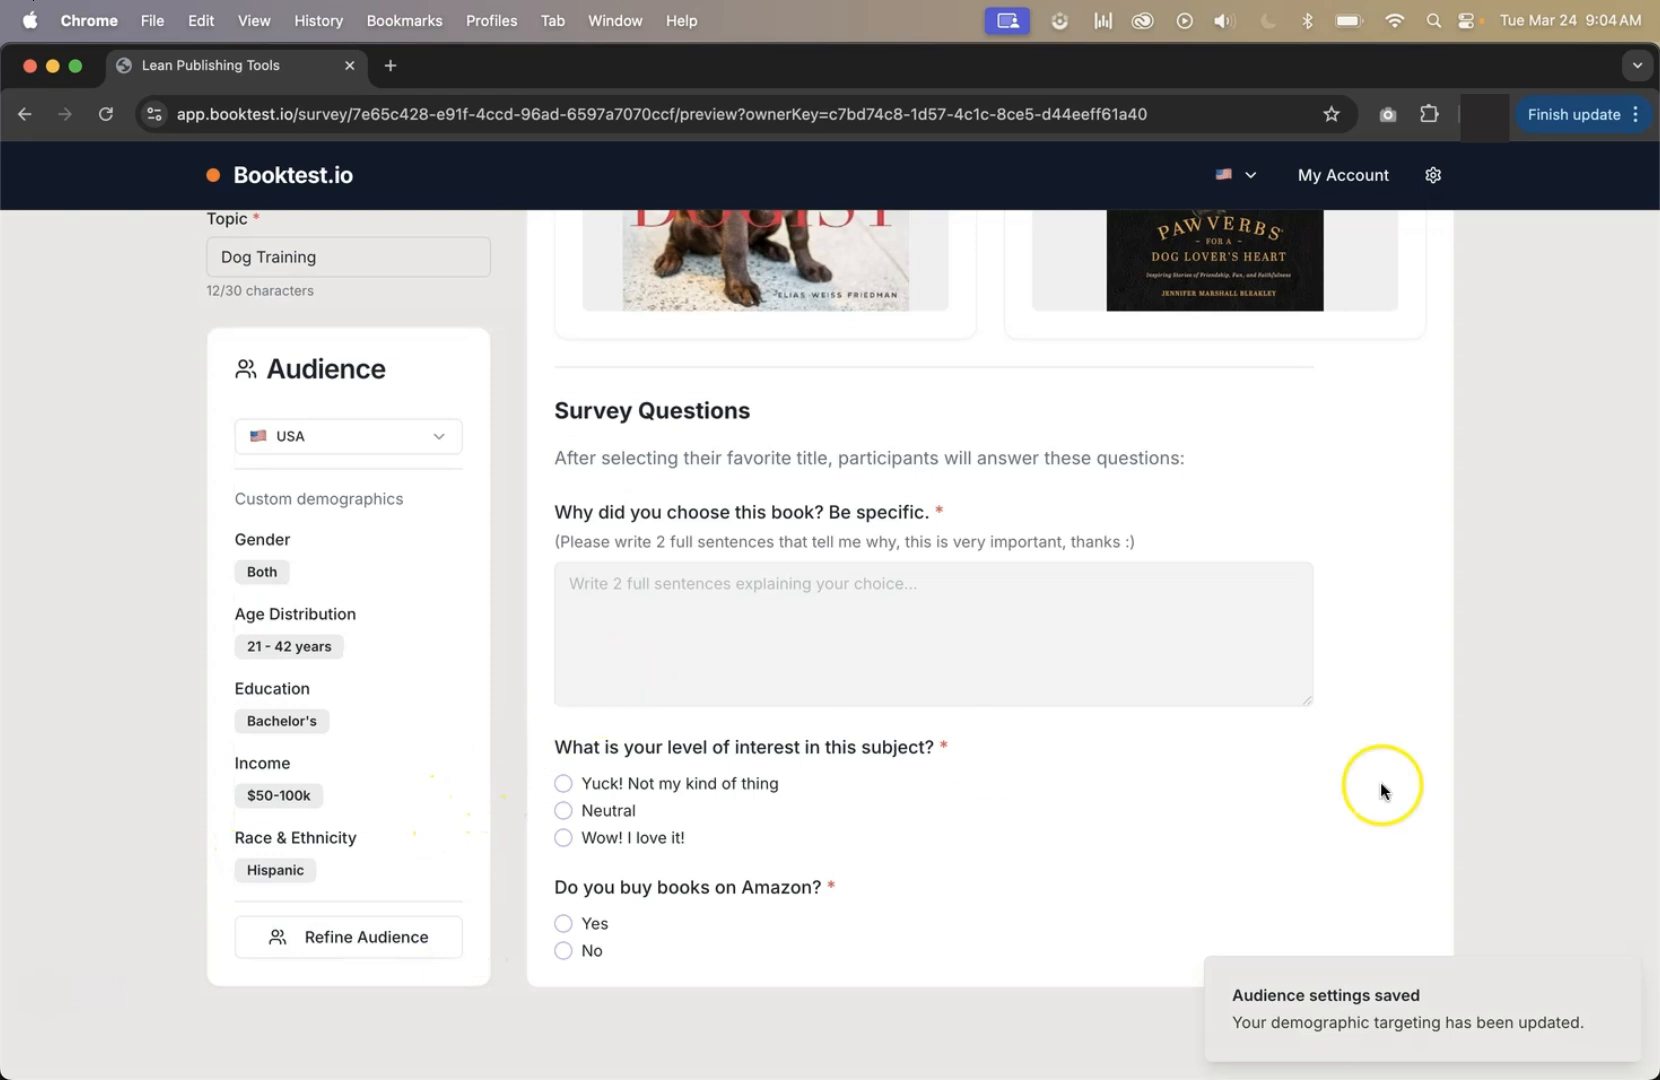
Clear all custom demographics from the audience and save it as the general population.
left_click(364, 936)
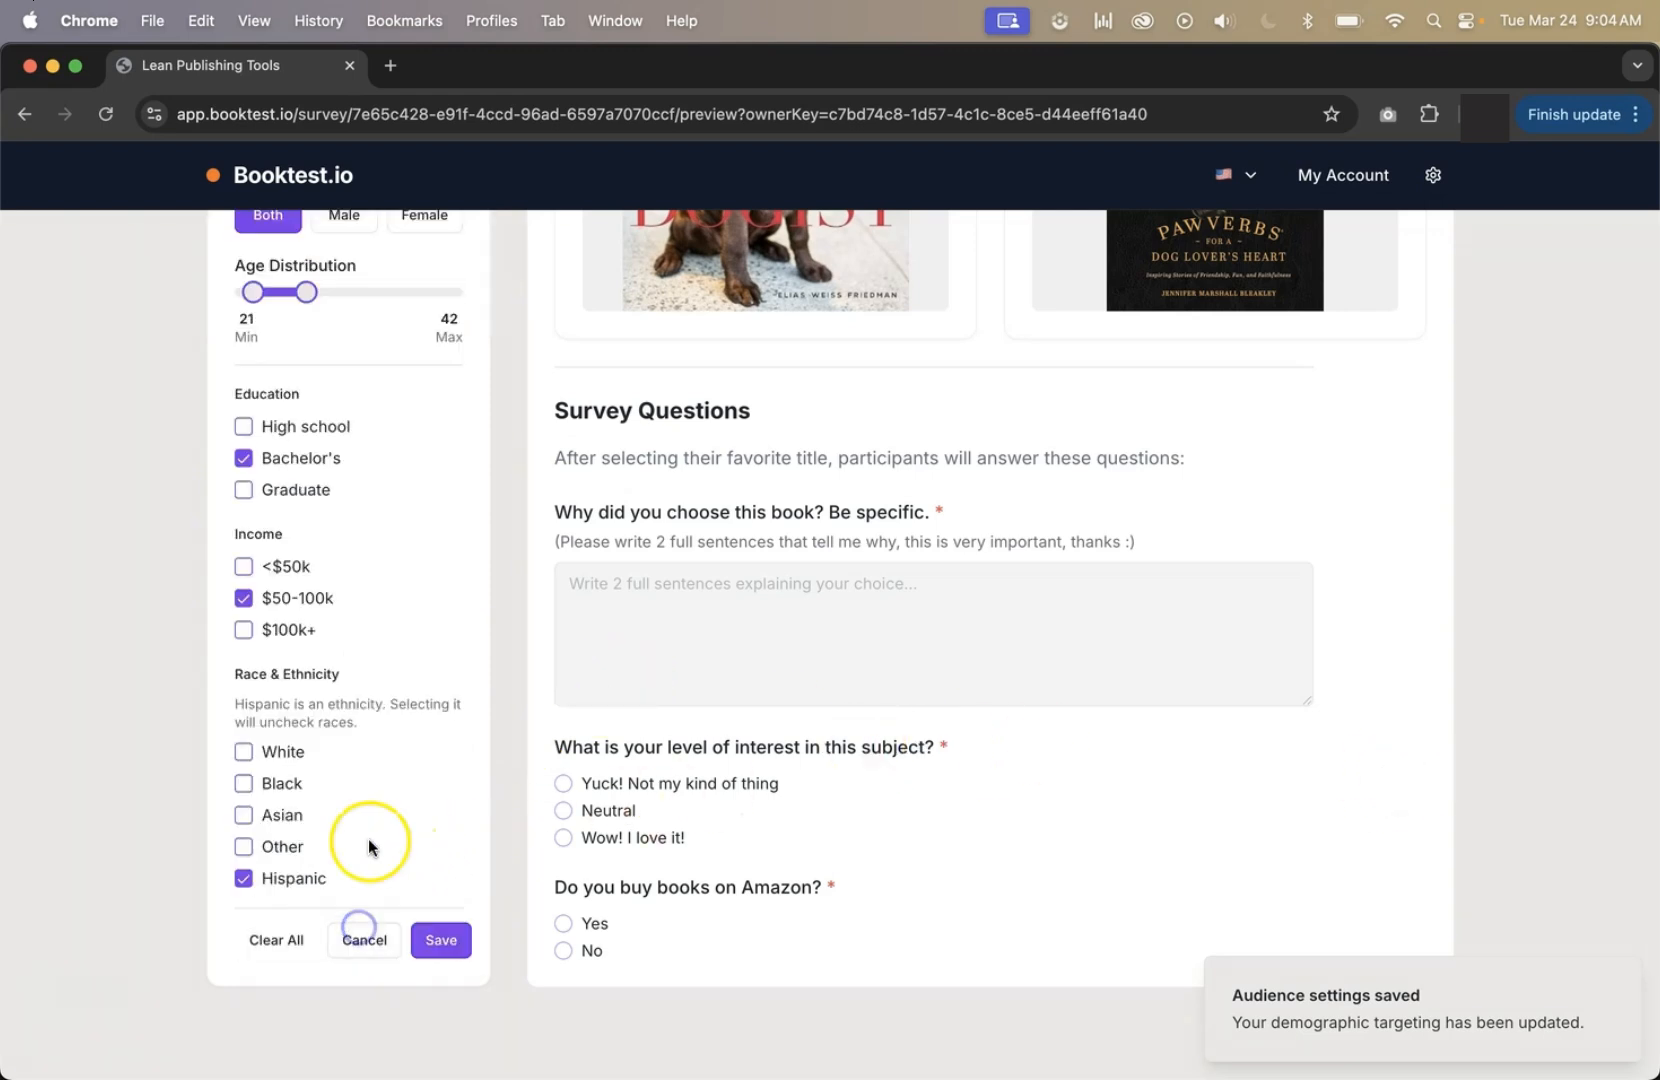
scroll(330, 870, "down", 2)
left_click(274, 876)
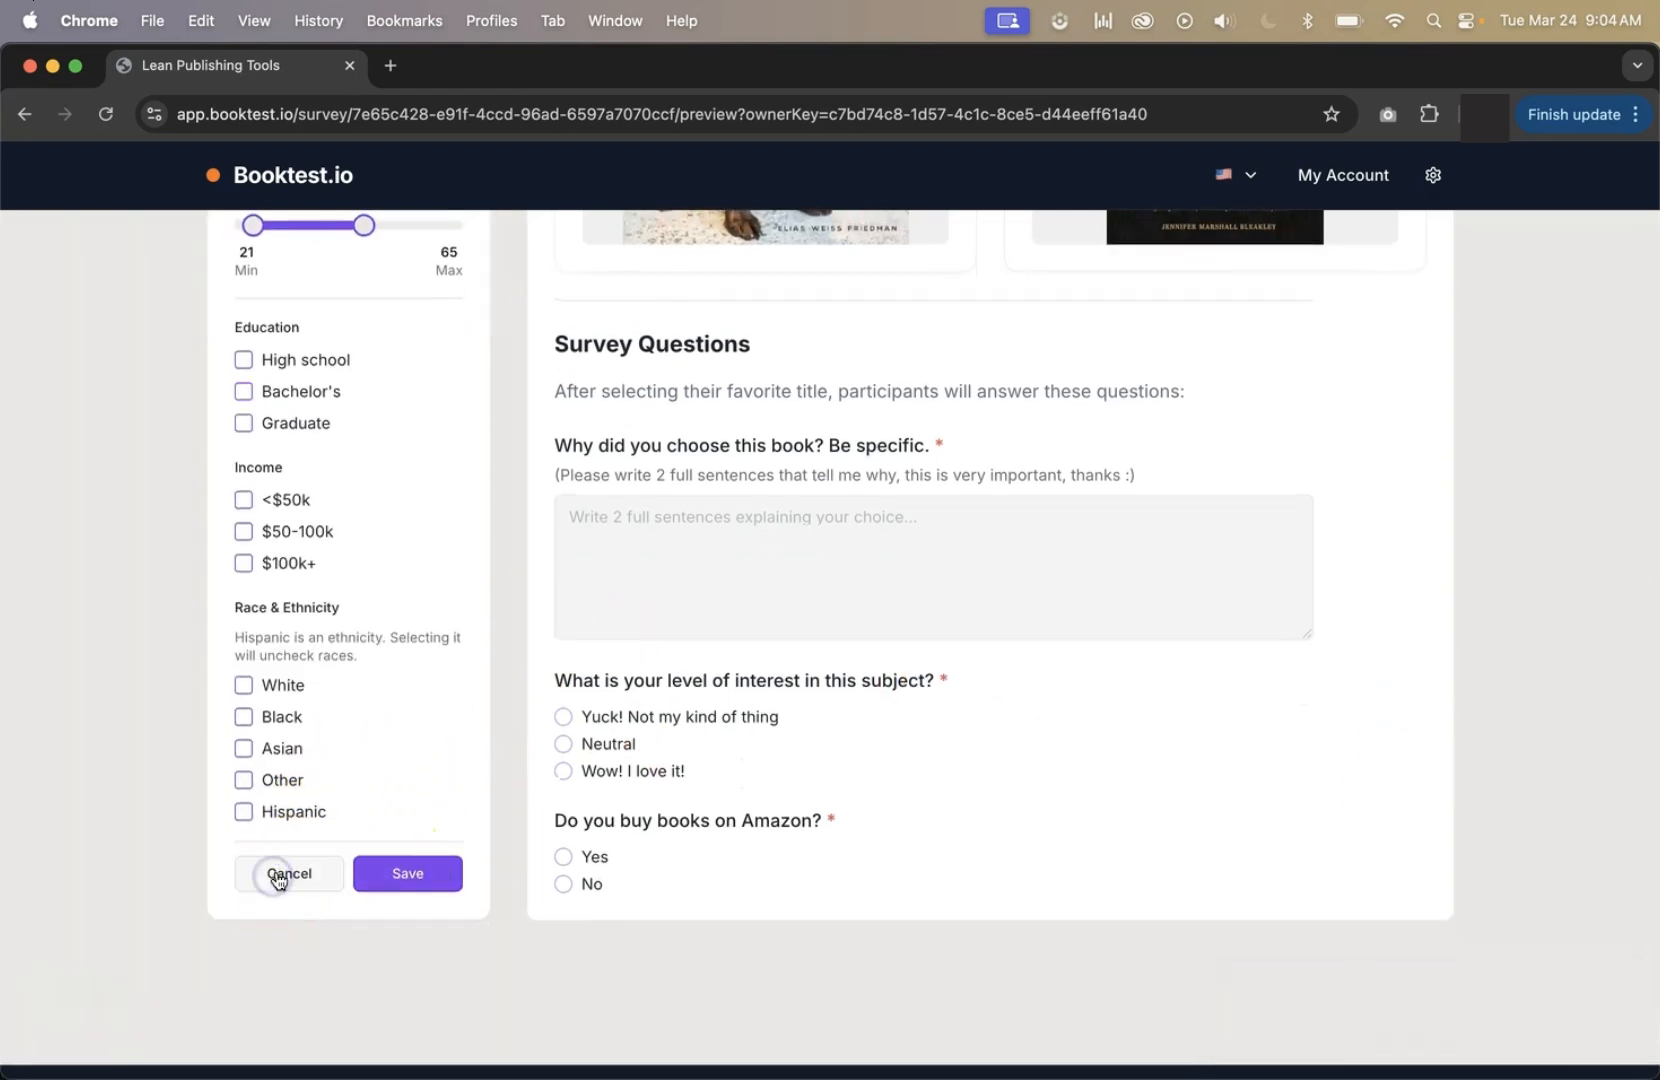
left_click(408, 878)
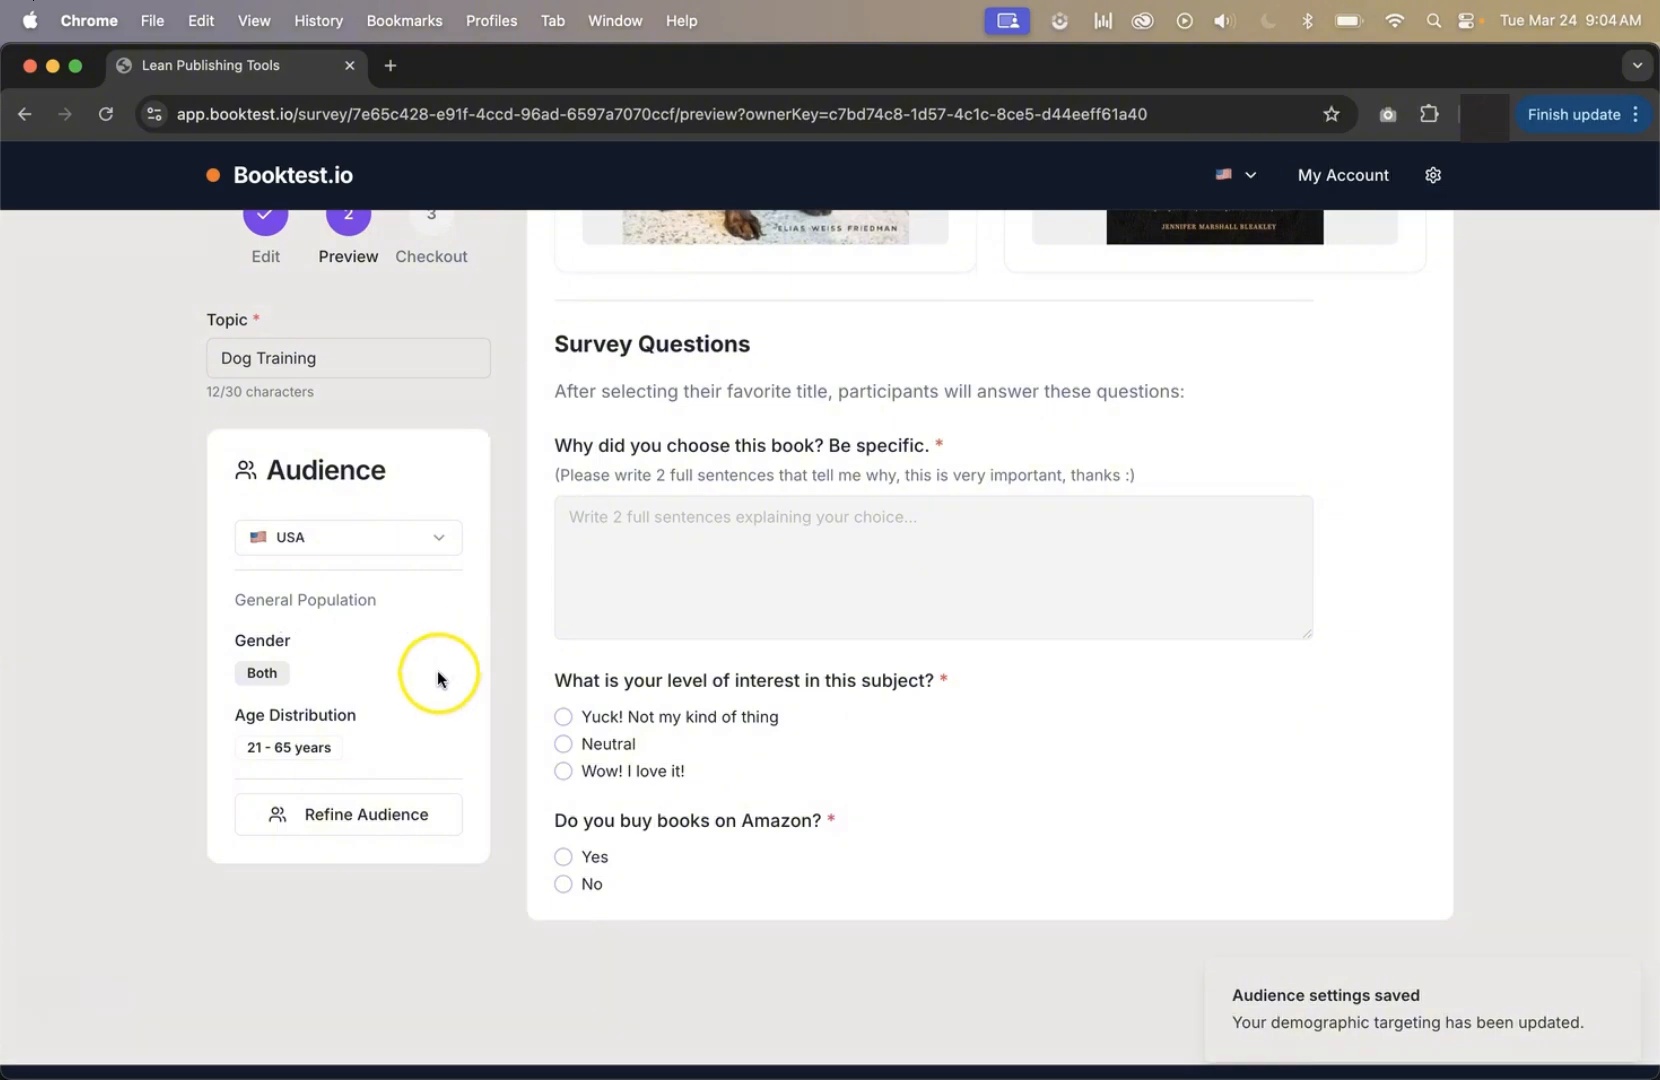
Run the survey from the preview to proceed to its checkout.
scroll(506, 670, "up", 7)
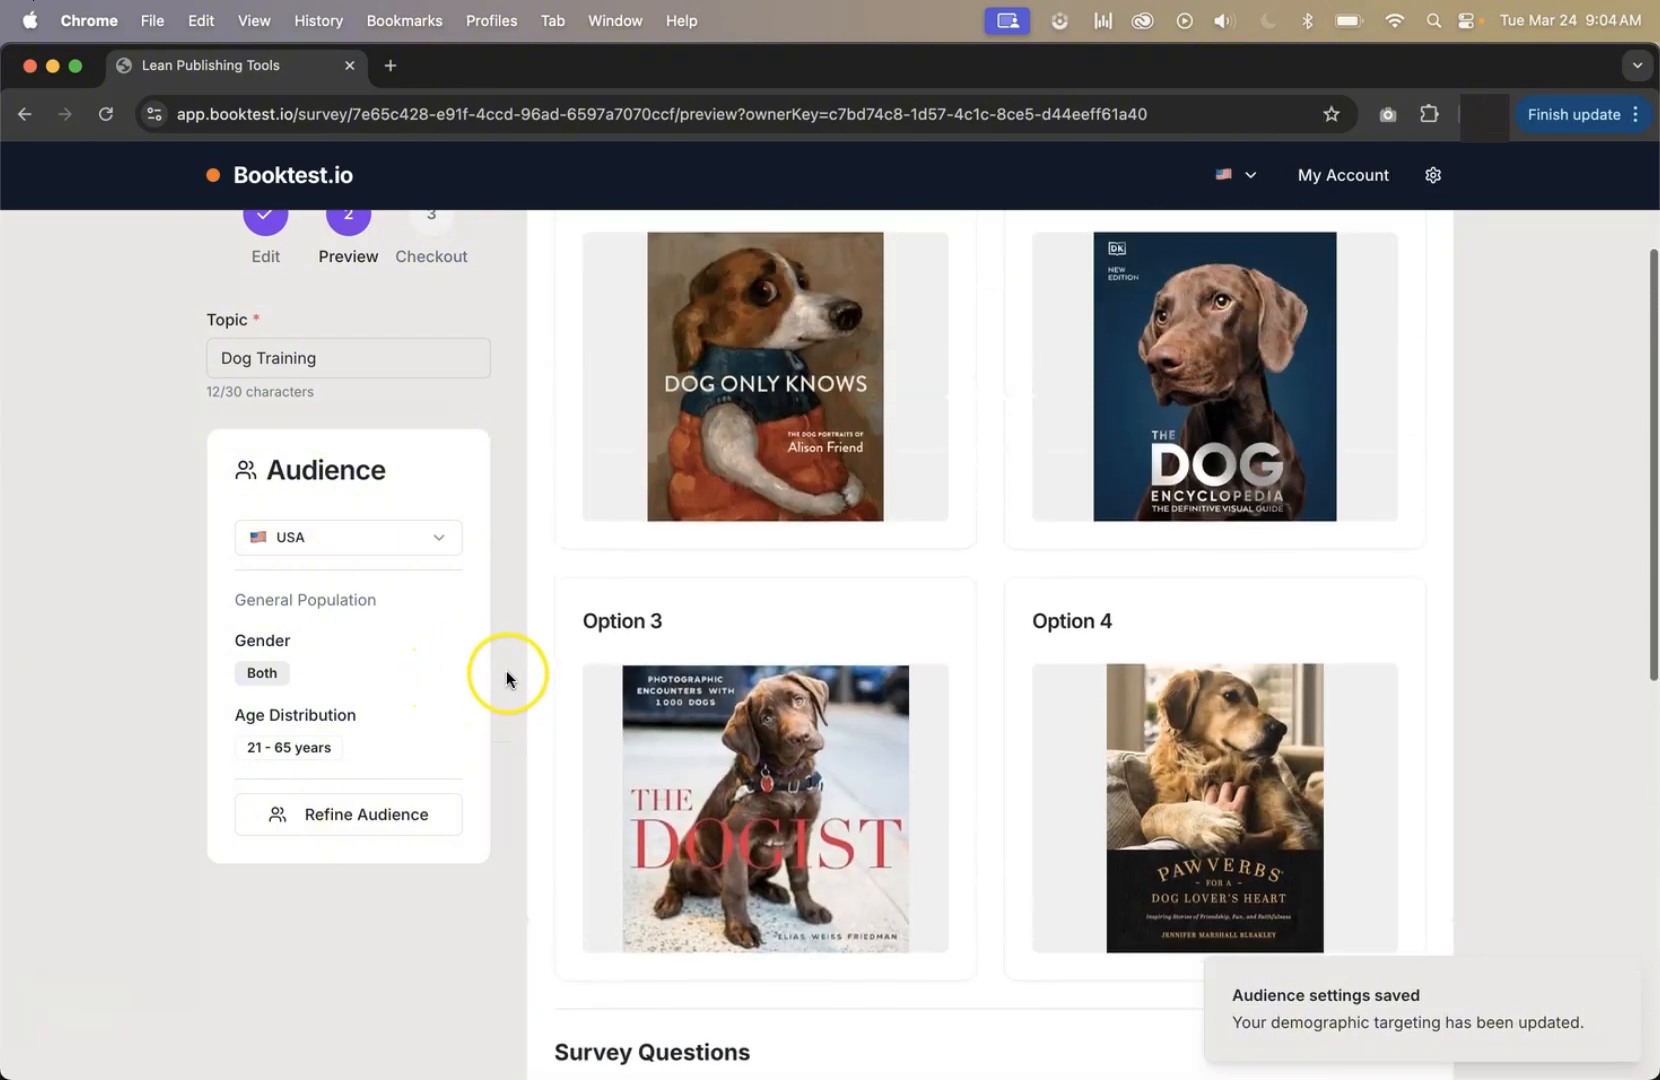
scroll(506, 672, "up", 1)
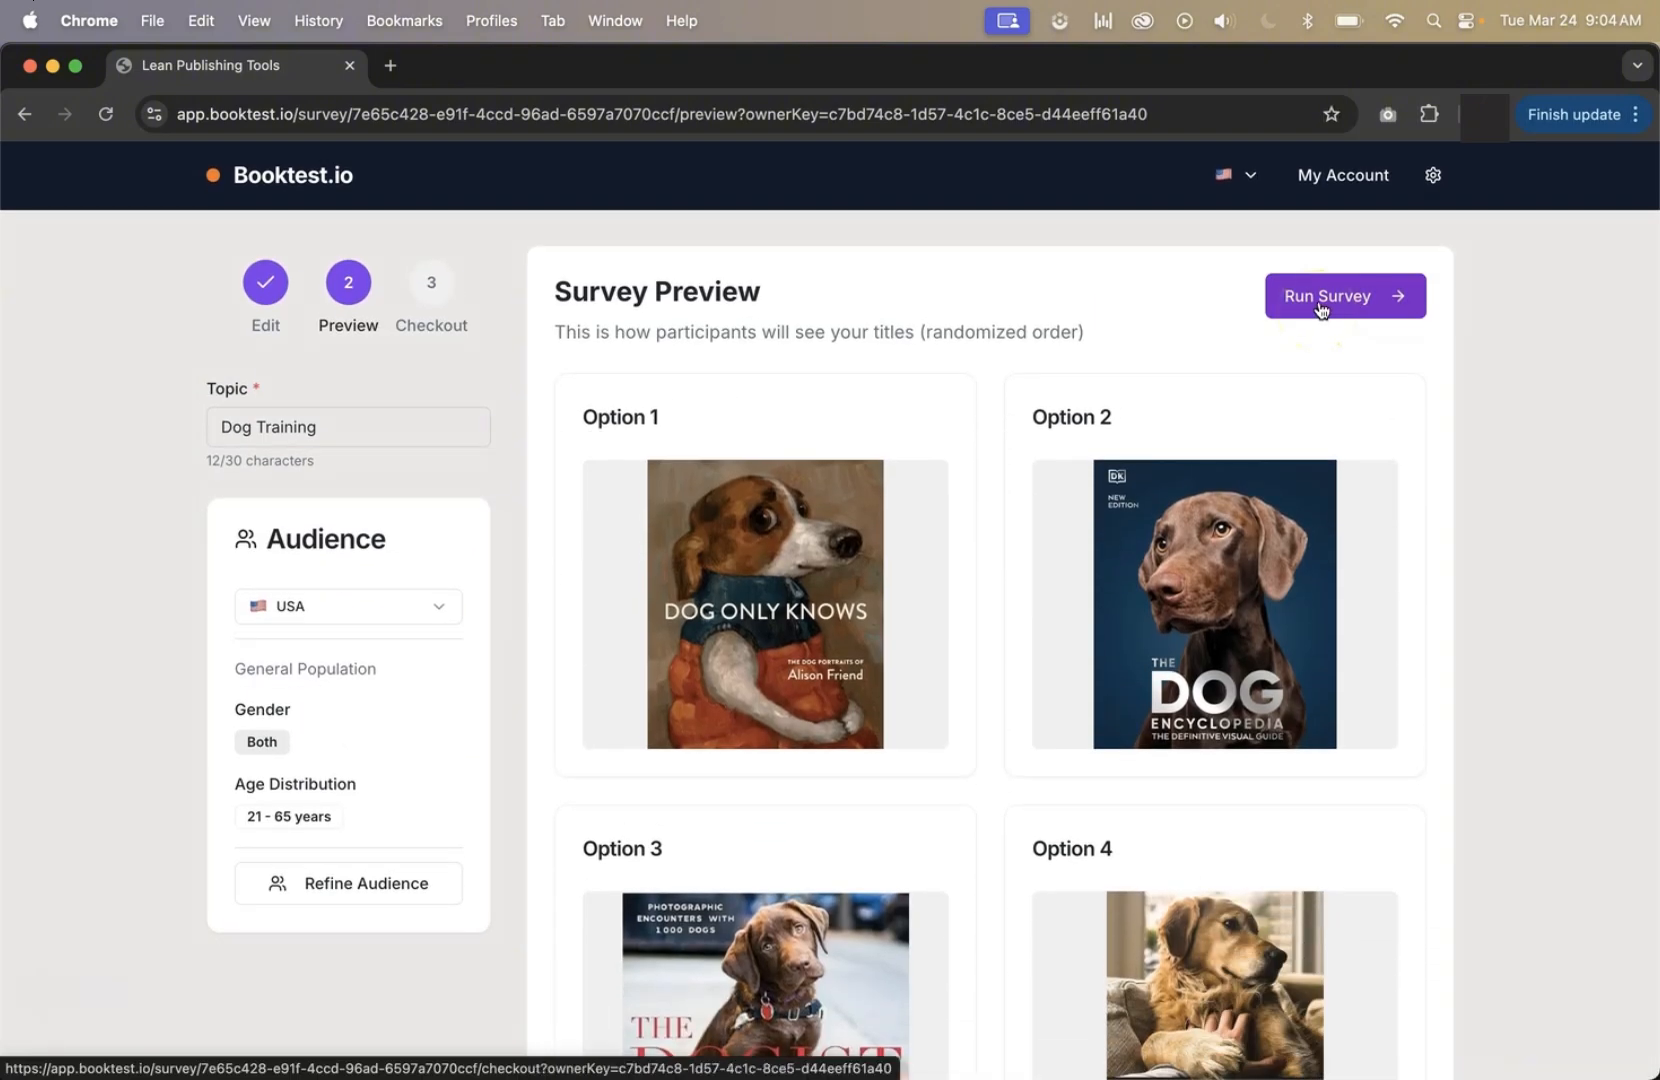
left_click(1318, 302)
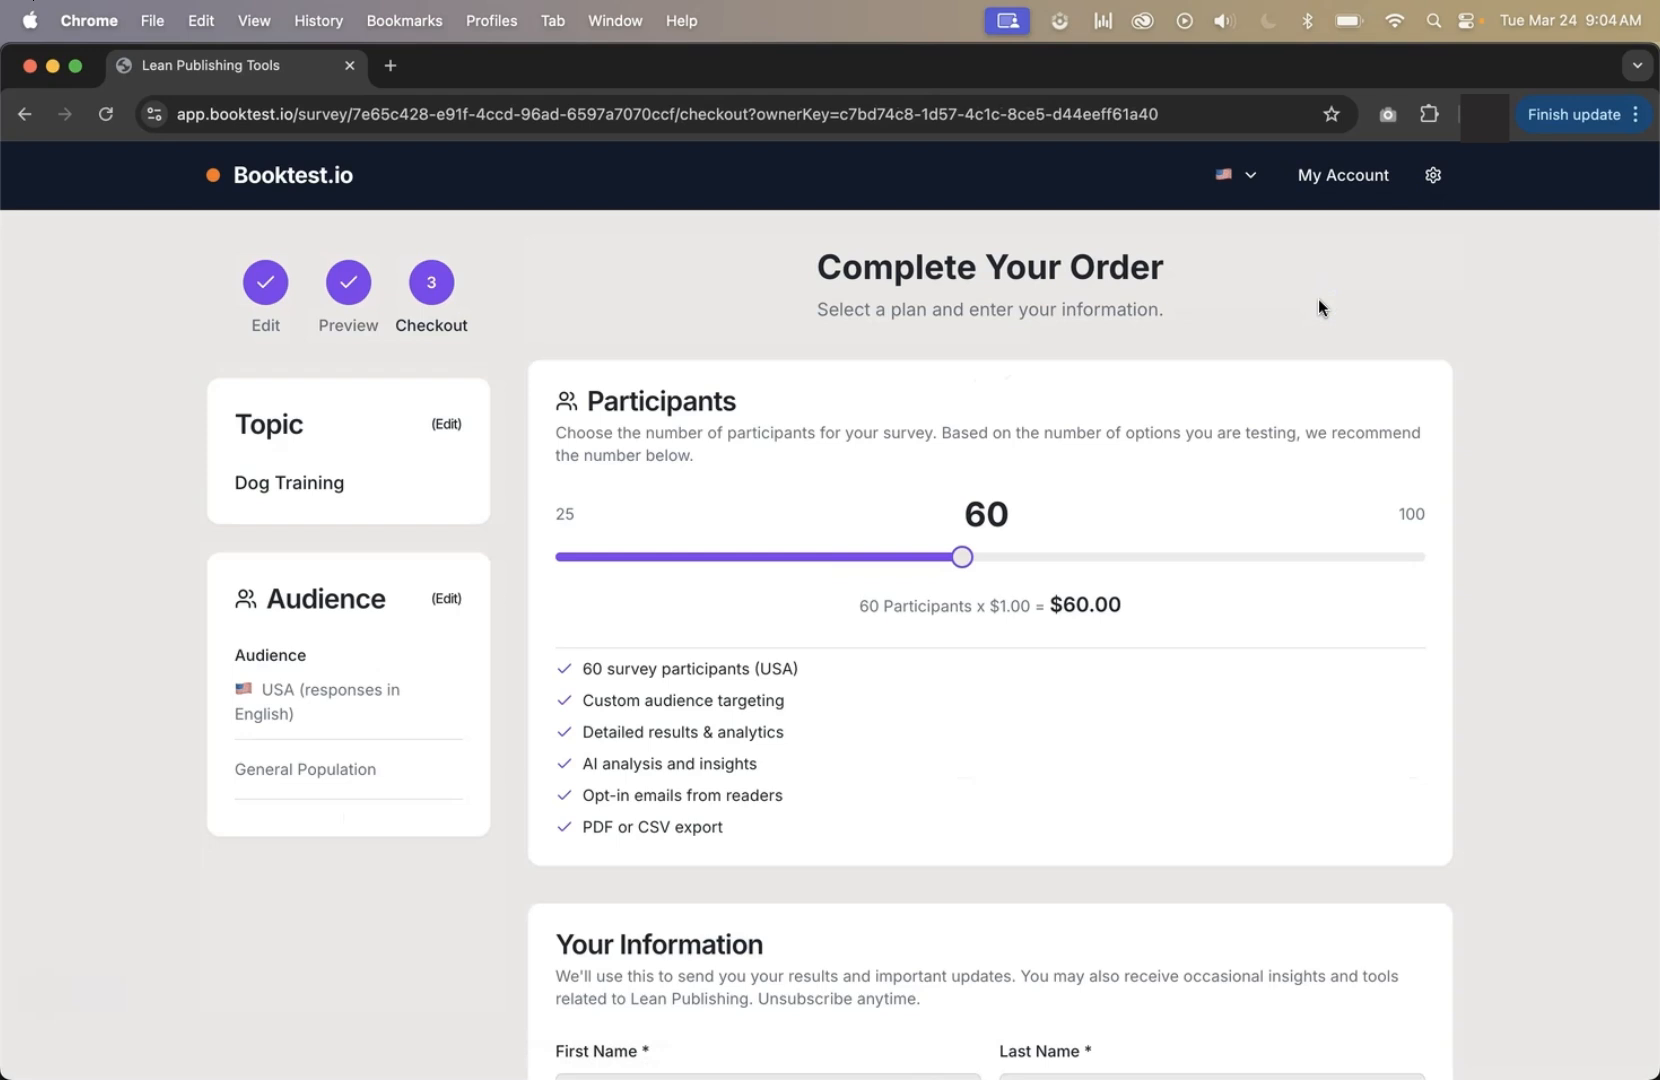
Try different participant counts, including the maximum of 100, and return the count to 60.
left_click_drag(945, 559, 1458, 560)
left_click(566, 556)
scroll(1411, 591, "down", 1)
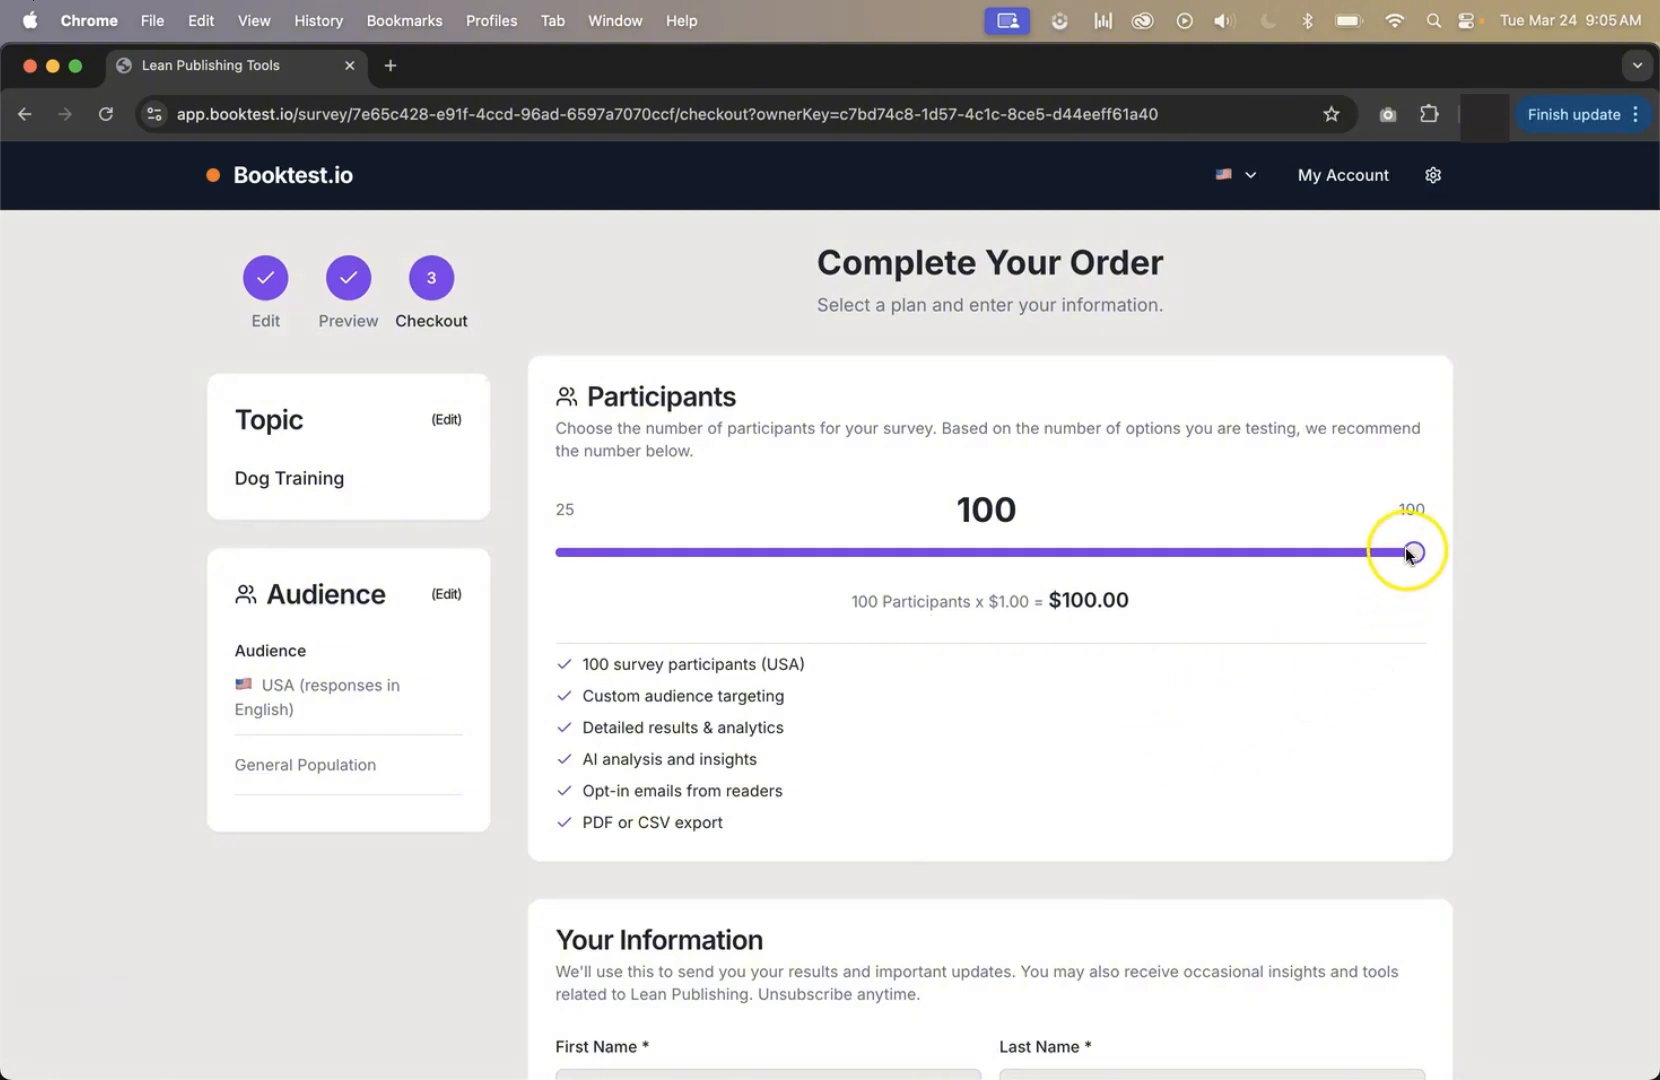
left_click_drag(1407, 554, 964, 567)
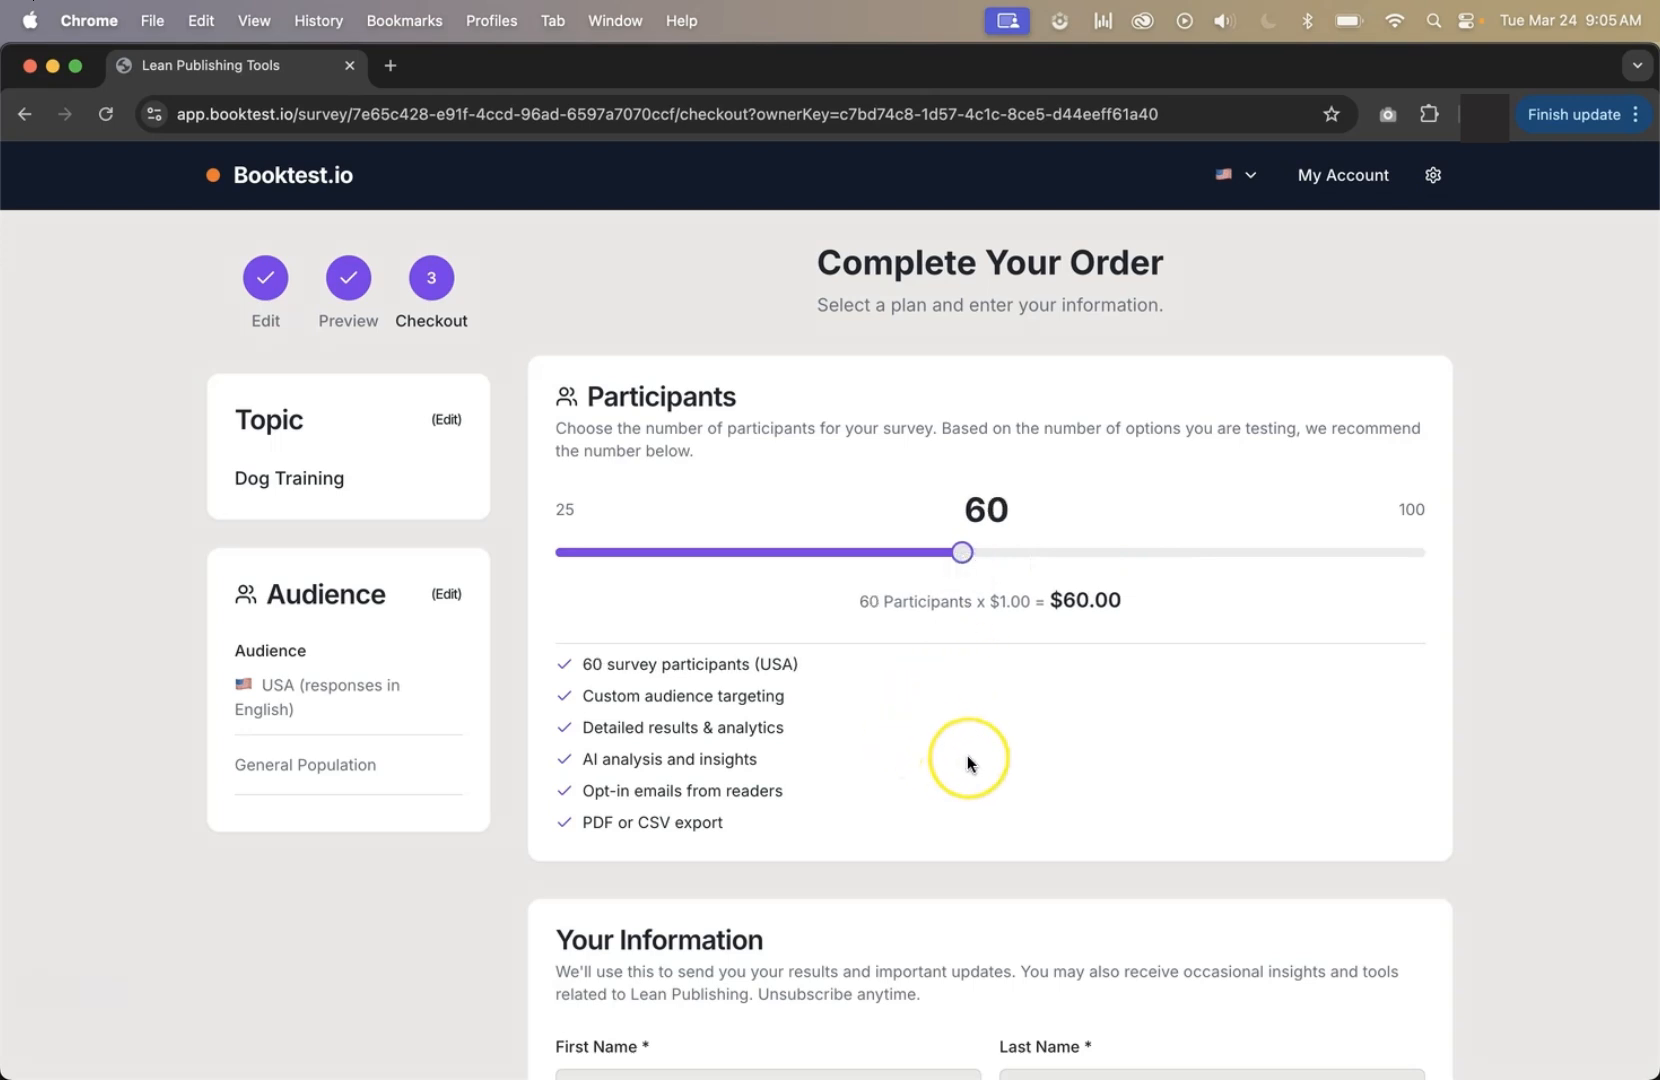
Review the features included in the order and its topic and audience summary.
left_click_drag(583, 667, 770, 670)
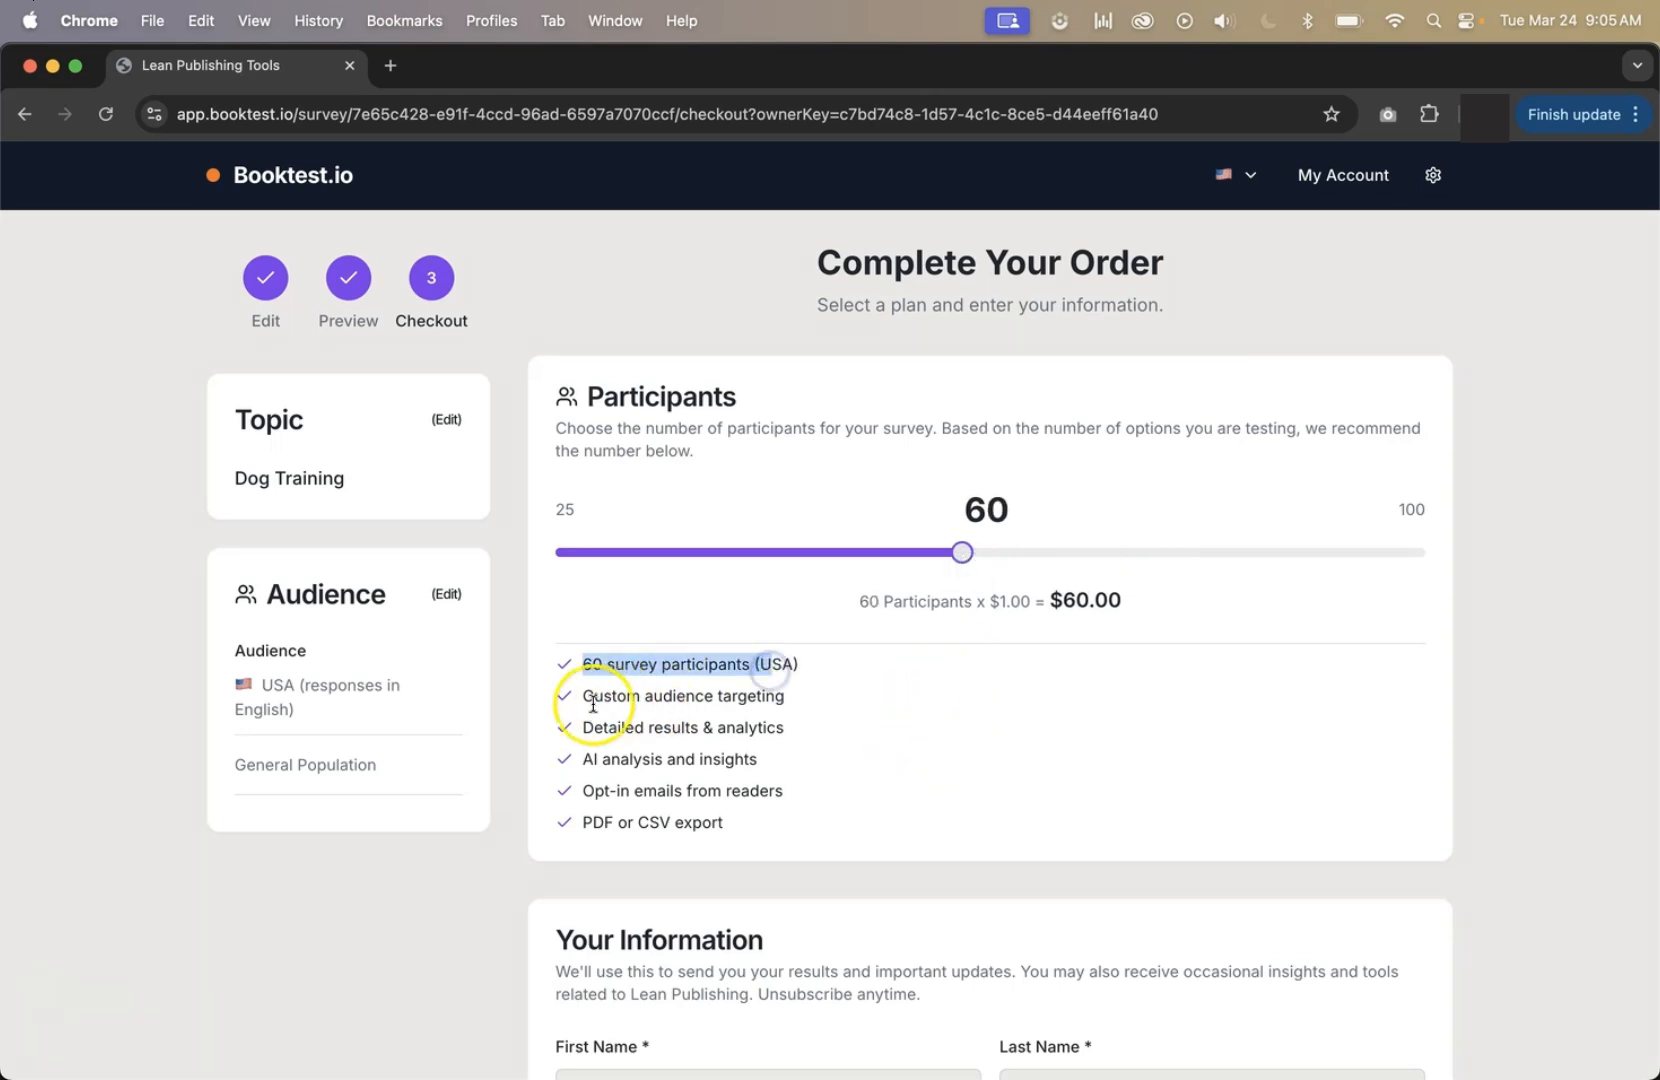
left_click_drag(570, 703, 756, 724)
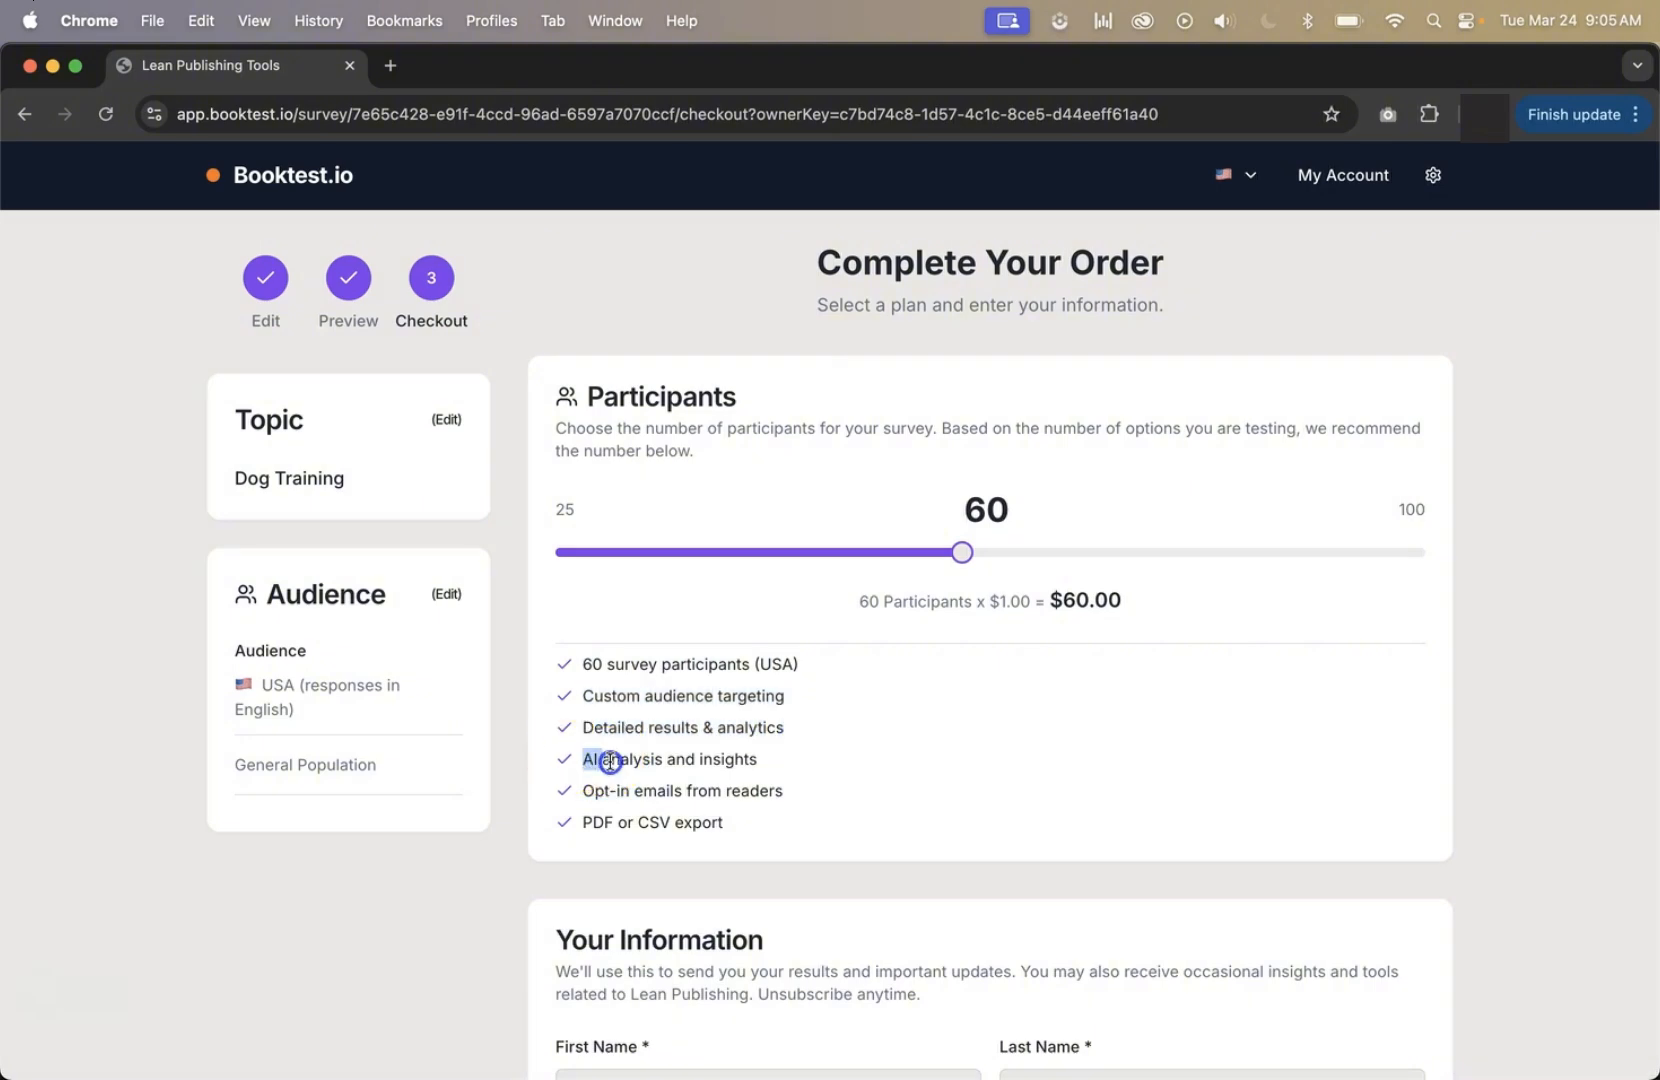
left_click_drag(584, 760, 765, 760)
left_click_drag(580, 791, 700, 794)
left_click(846, 778)
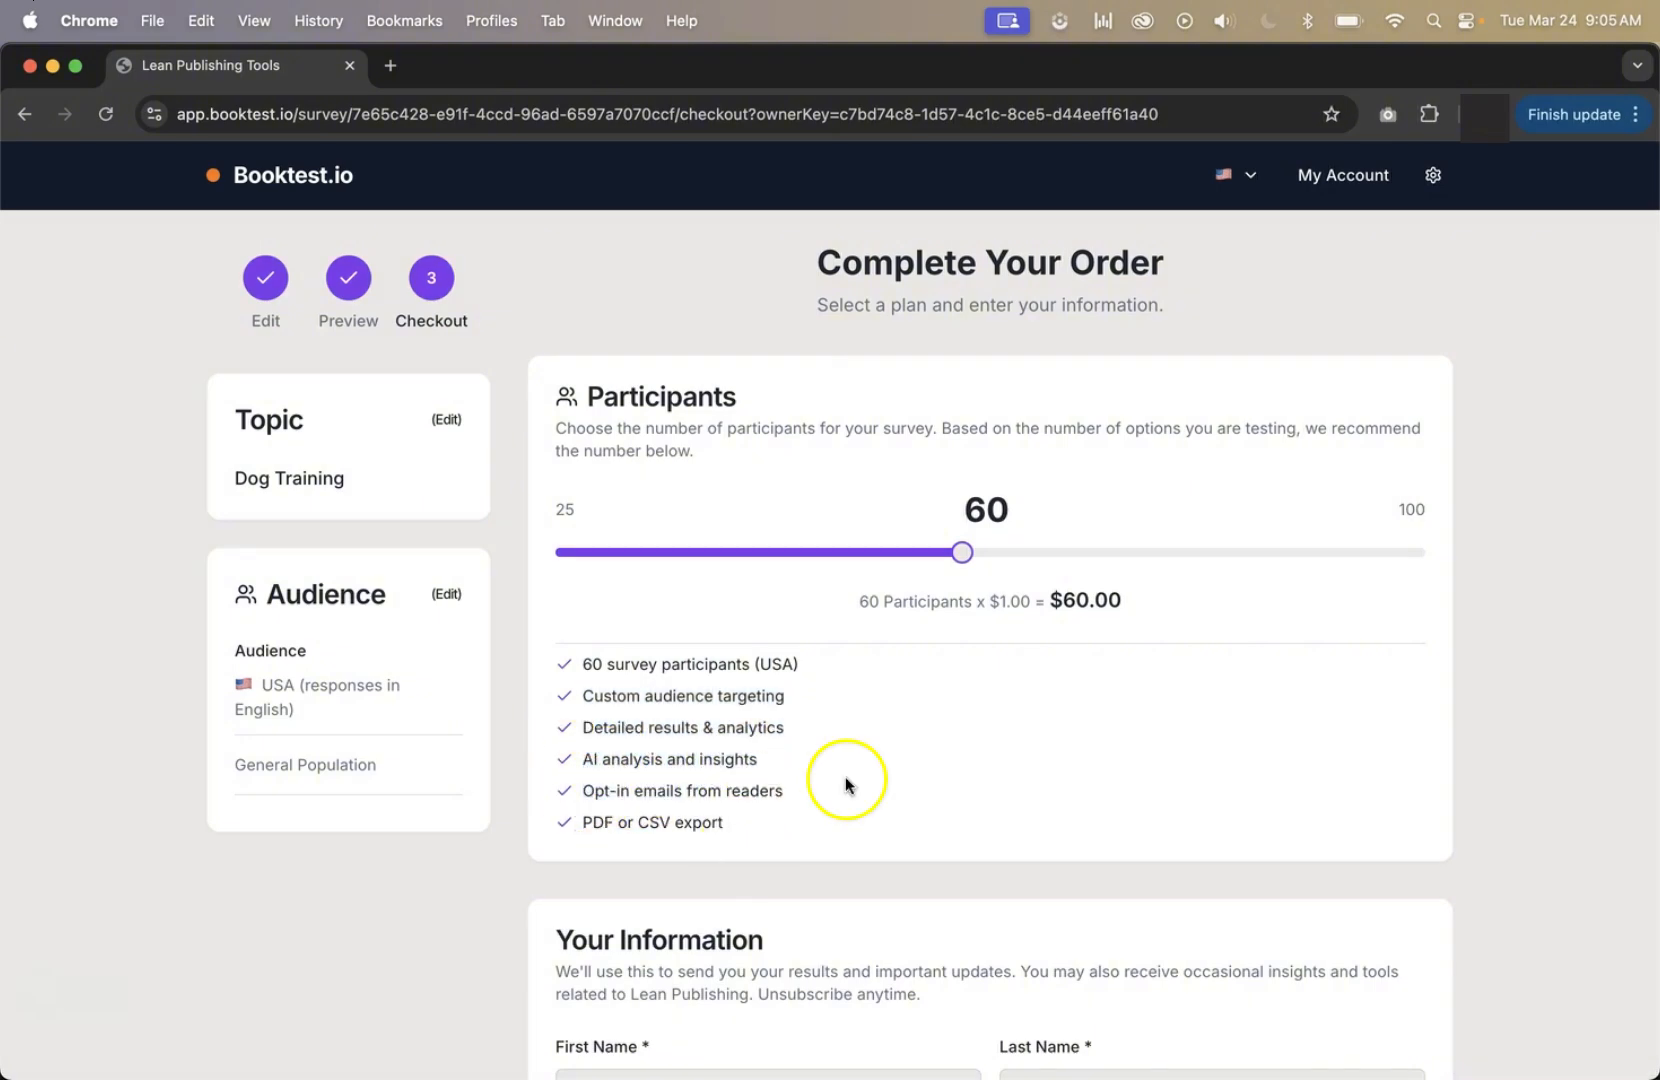
left_click(793, 815)
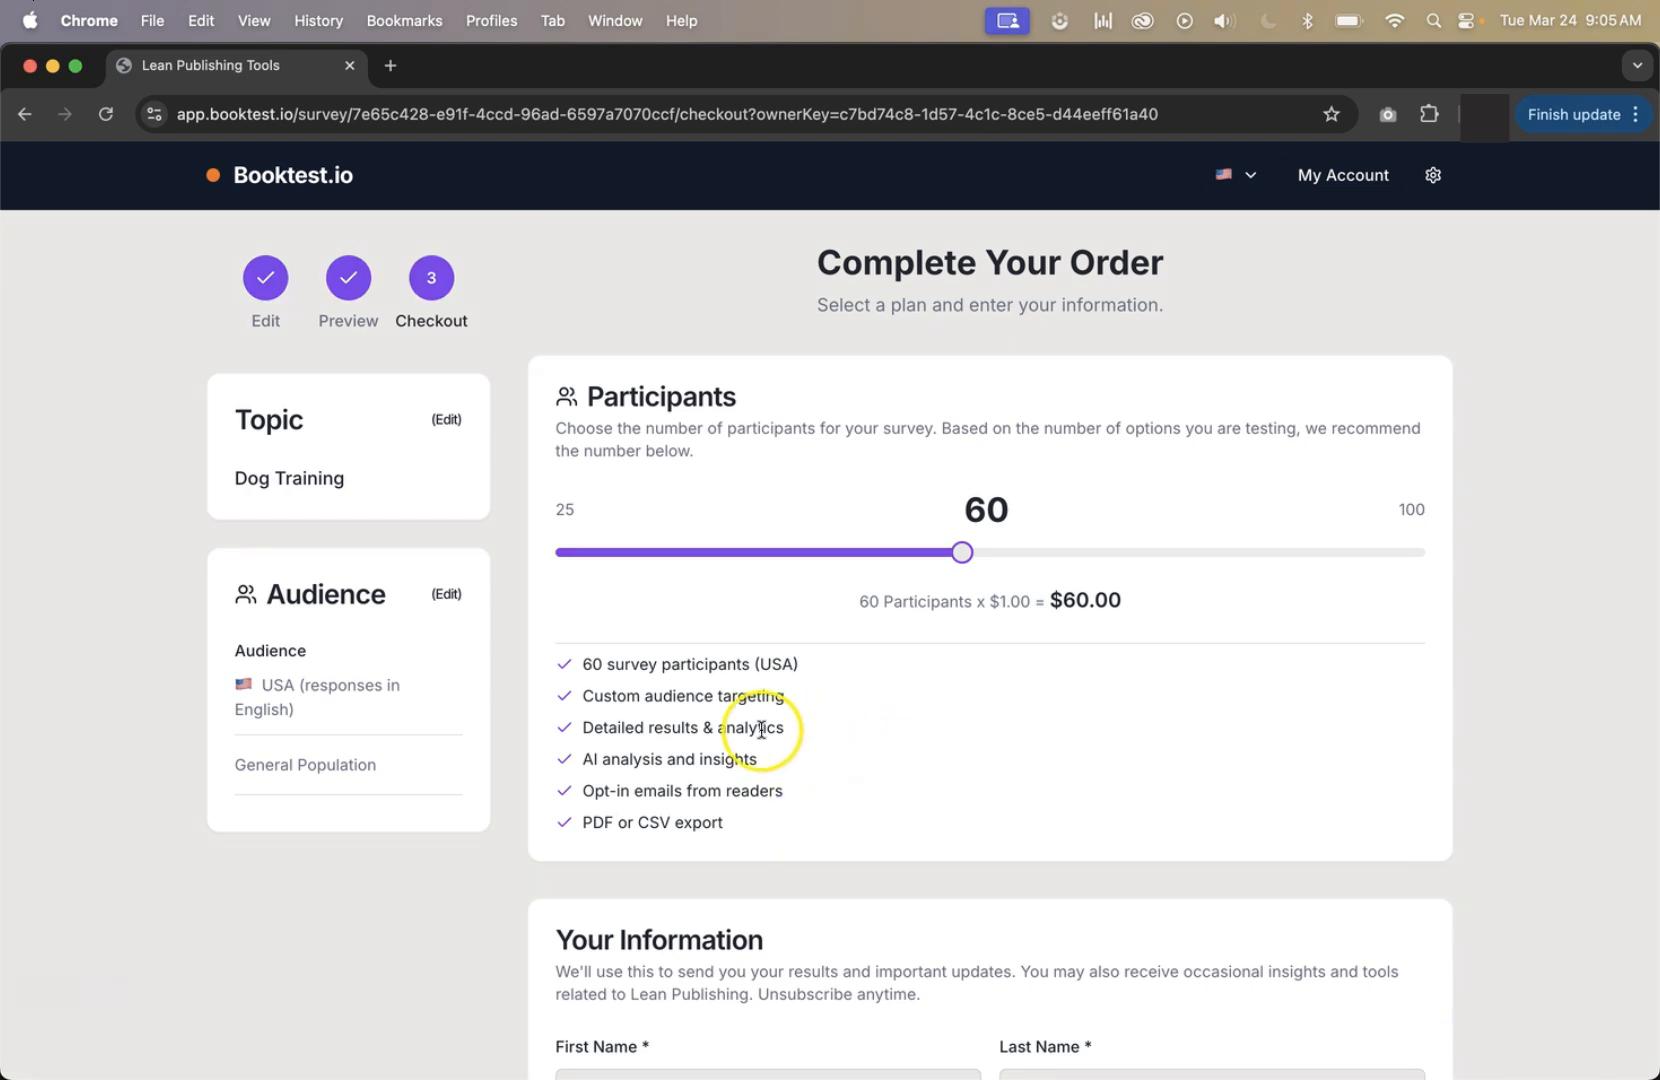
left_click_drag(234, 475, 364, 478)
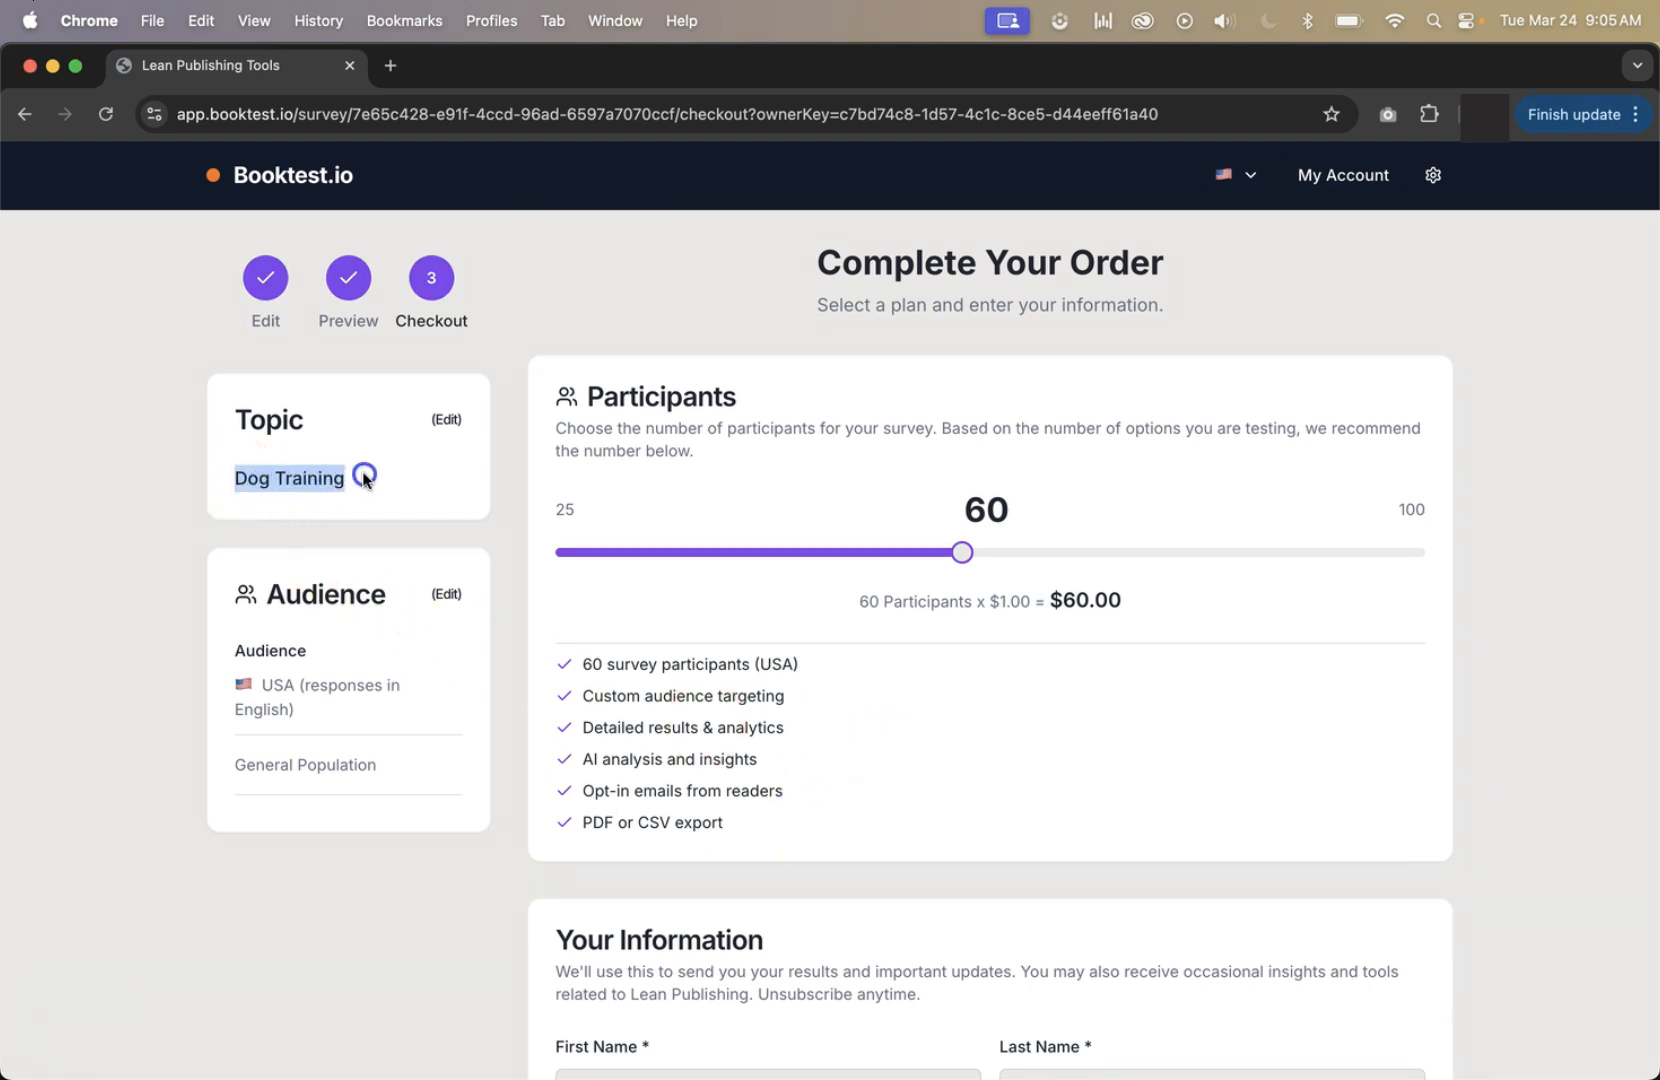
left_click_drag(265, 688, 236, 764)
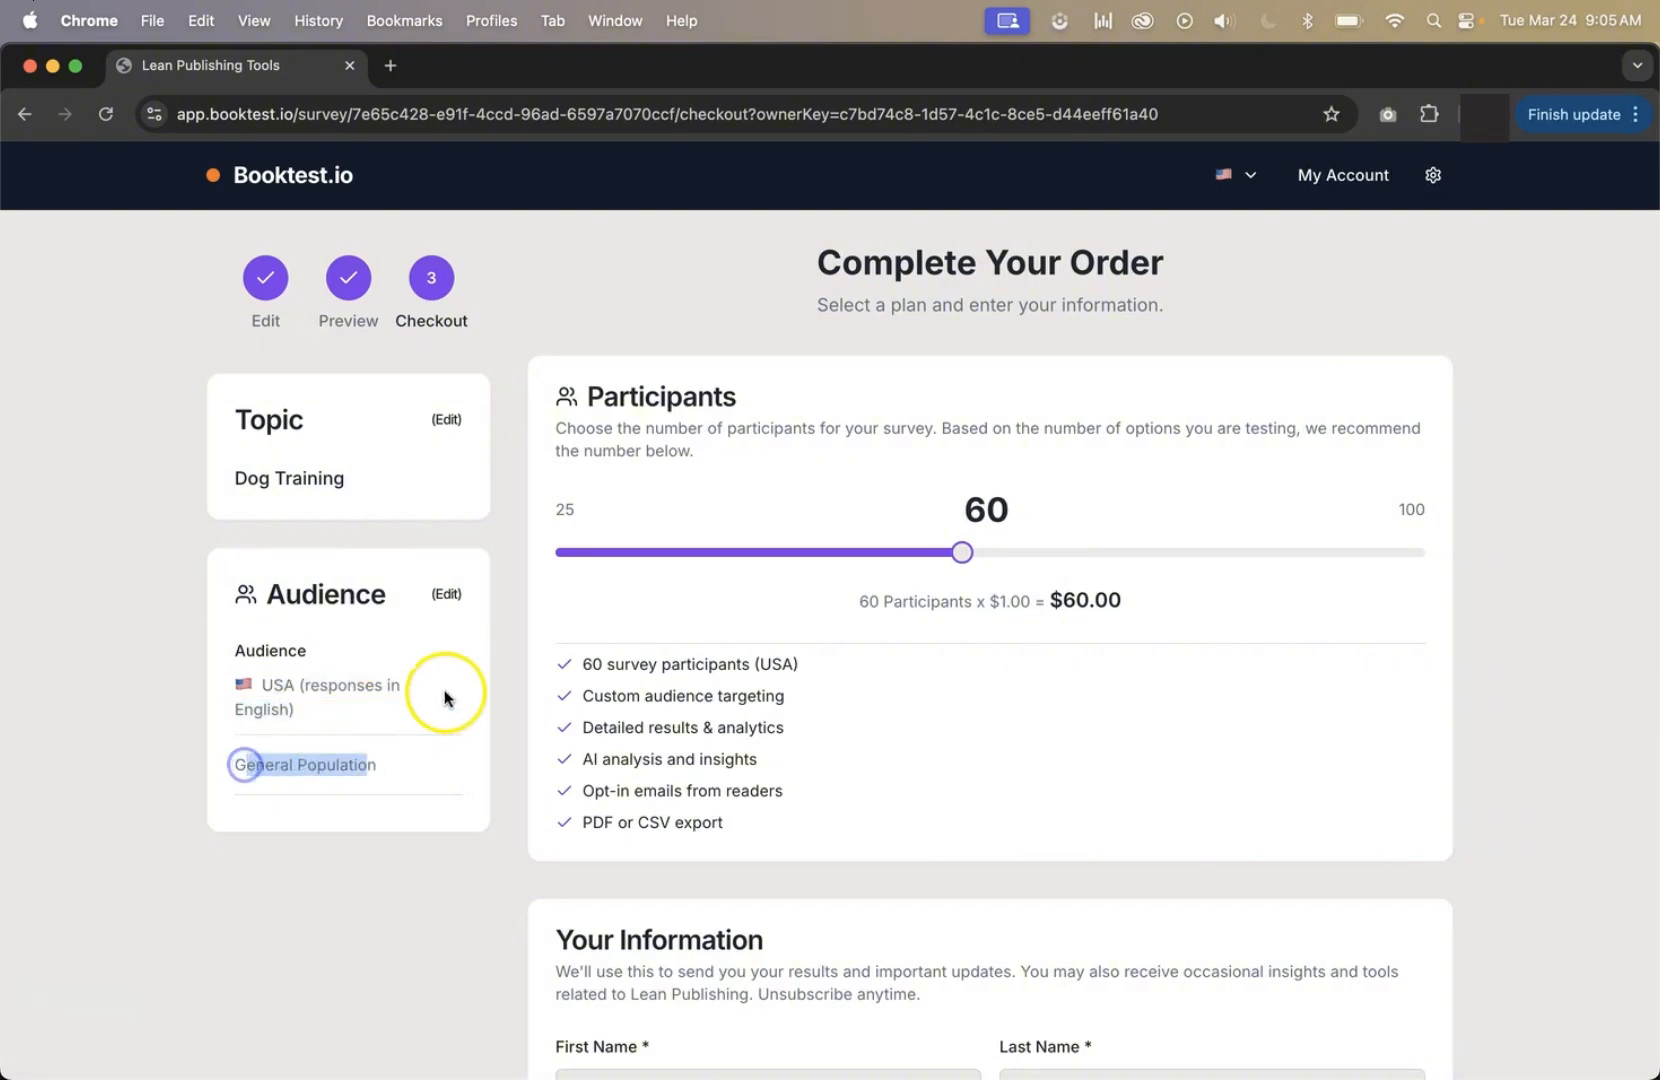
left_click(470, 668)
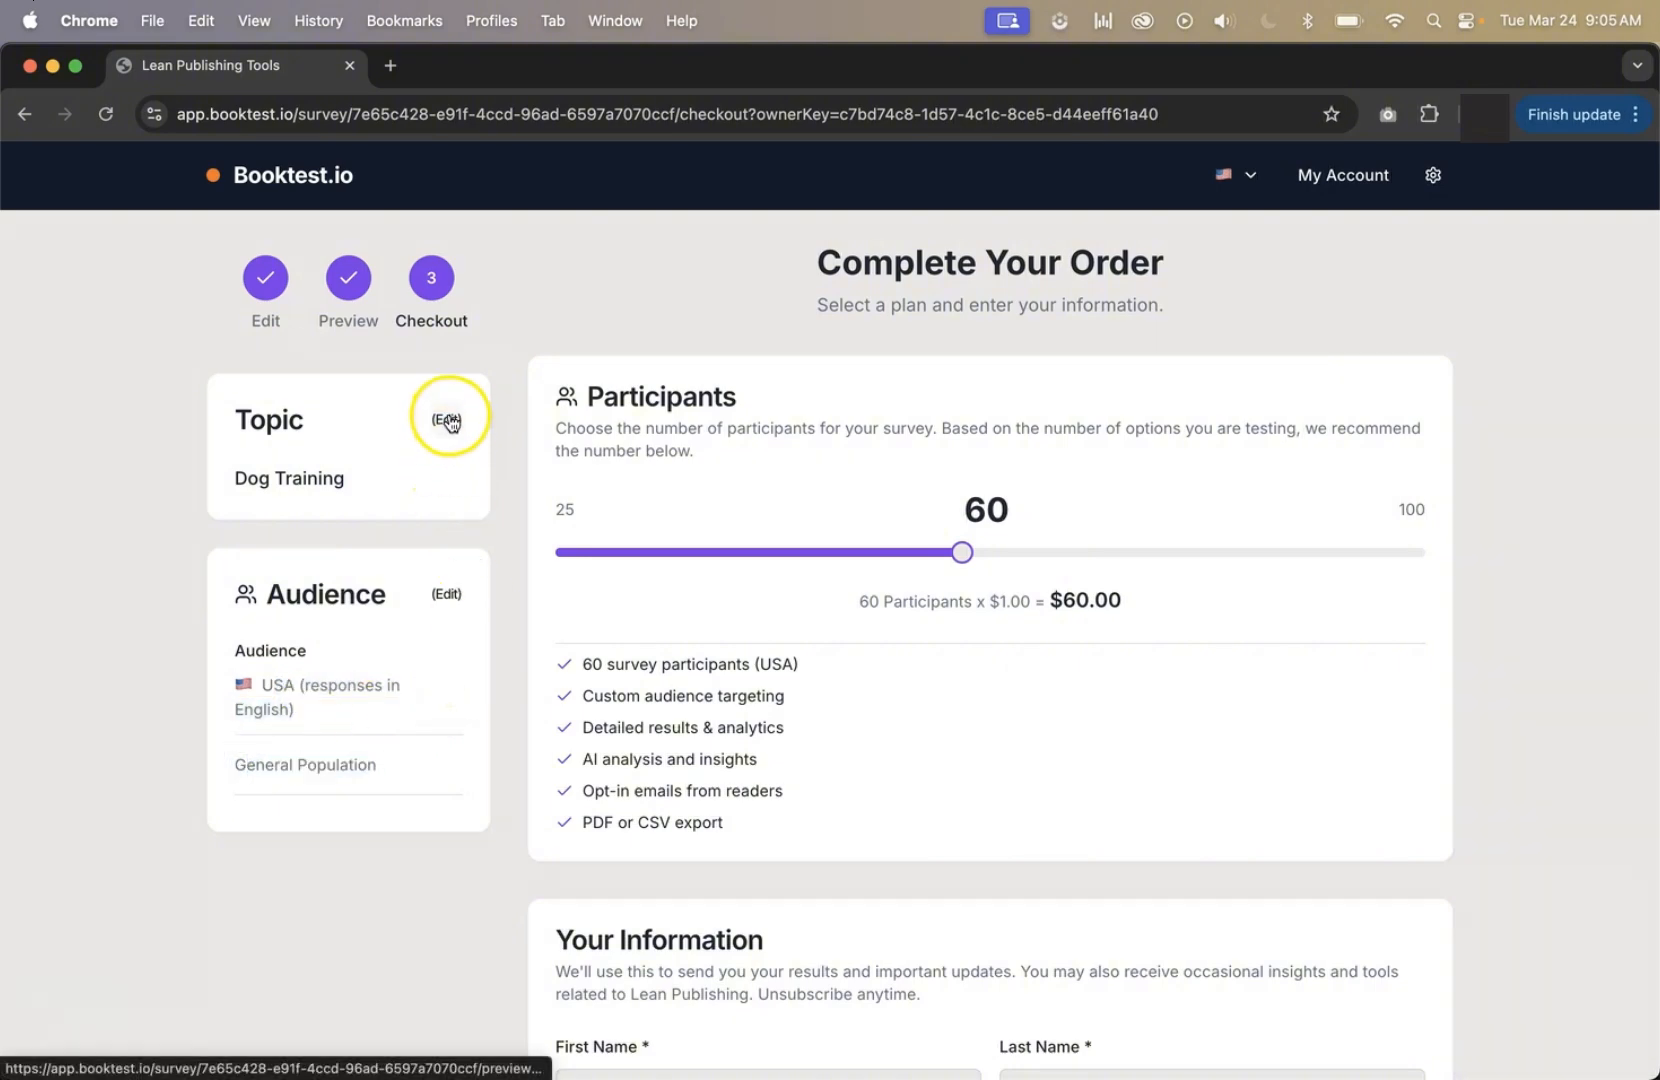
Fill in the customer's first name, last name and email address for the order.
scroll(1008, 718, "down", 2)
scroll(1008, 725, "down", 5)
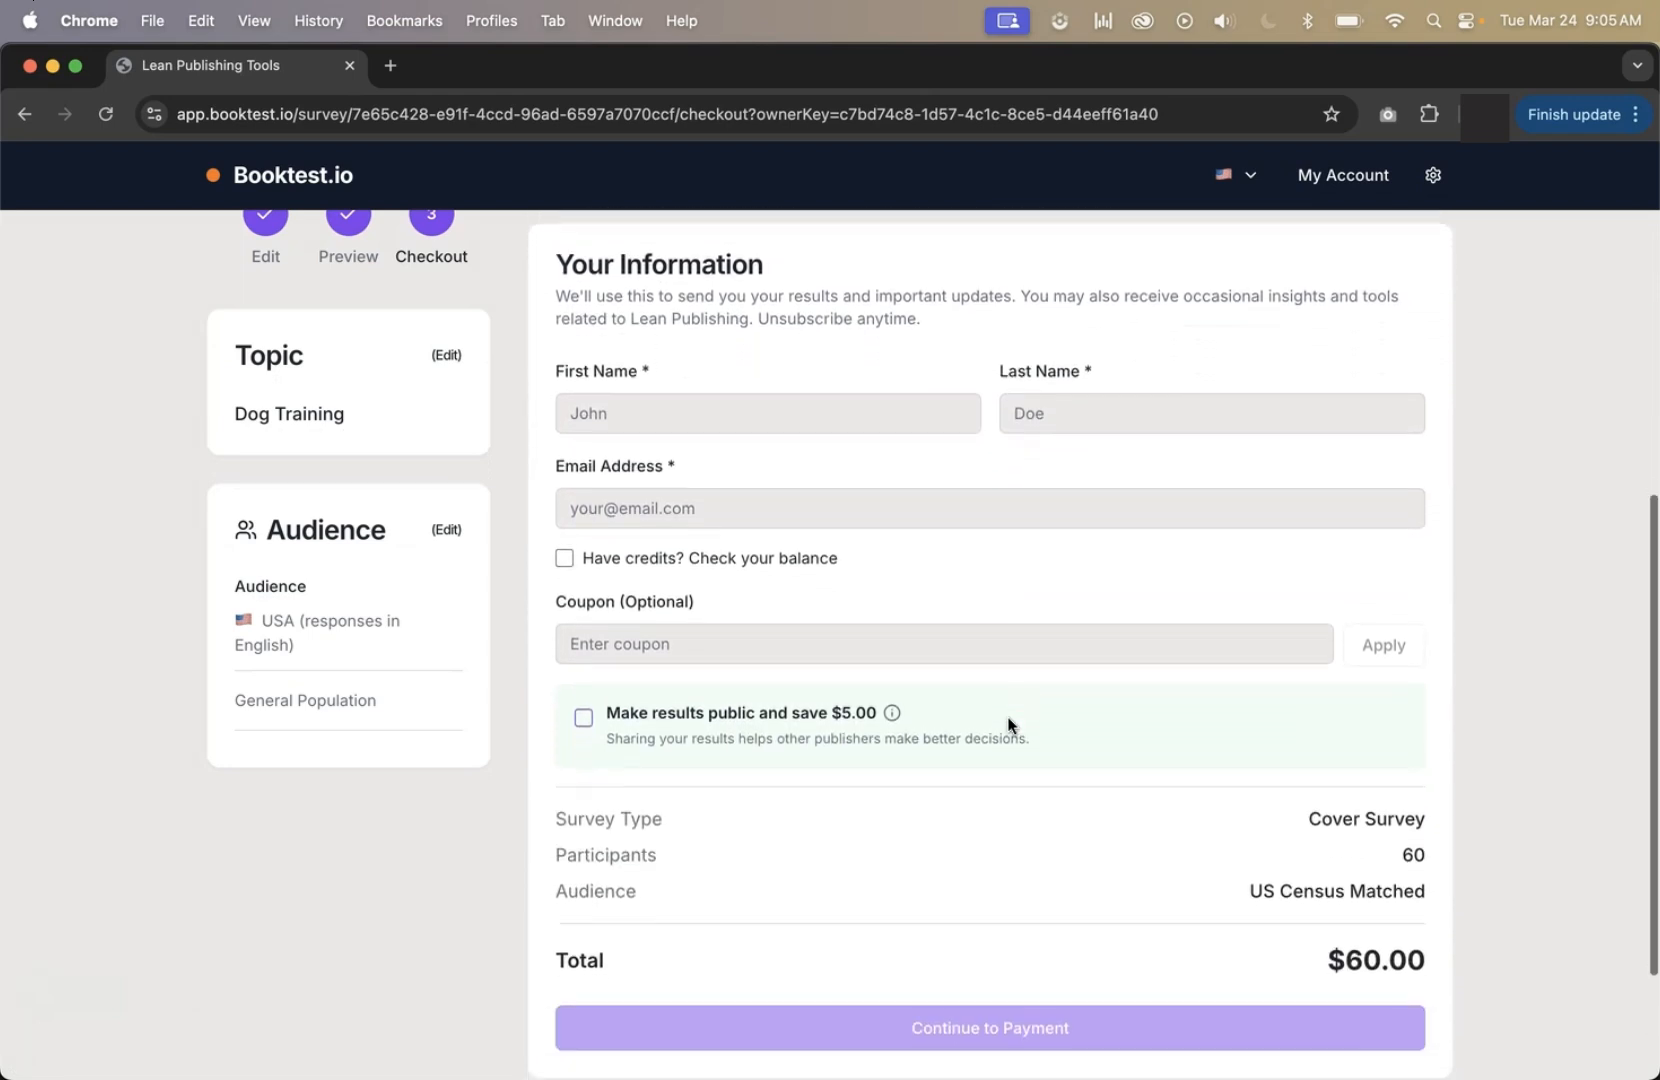
scroll(1008, 726, "down", 1)
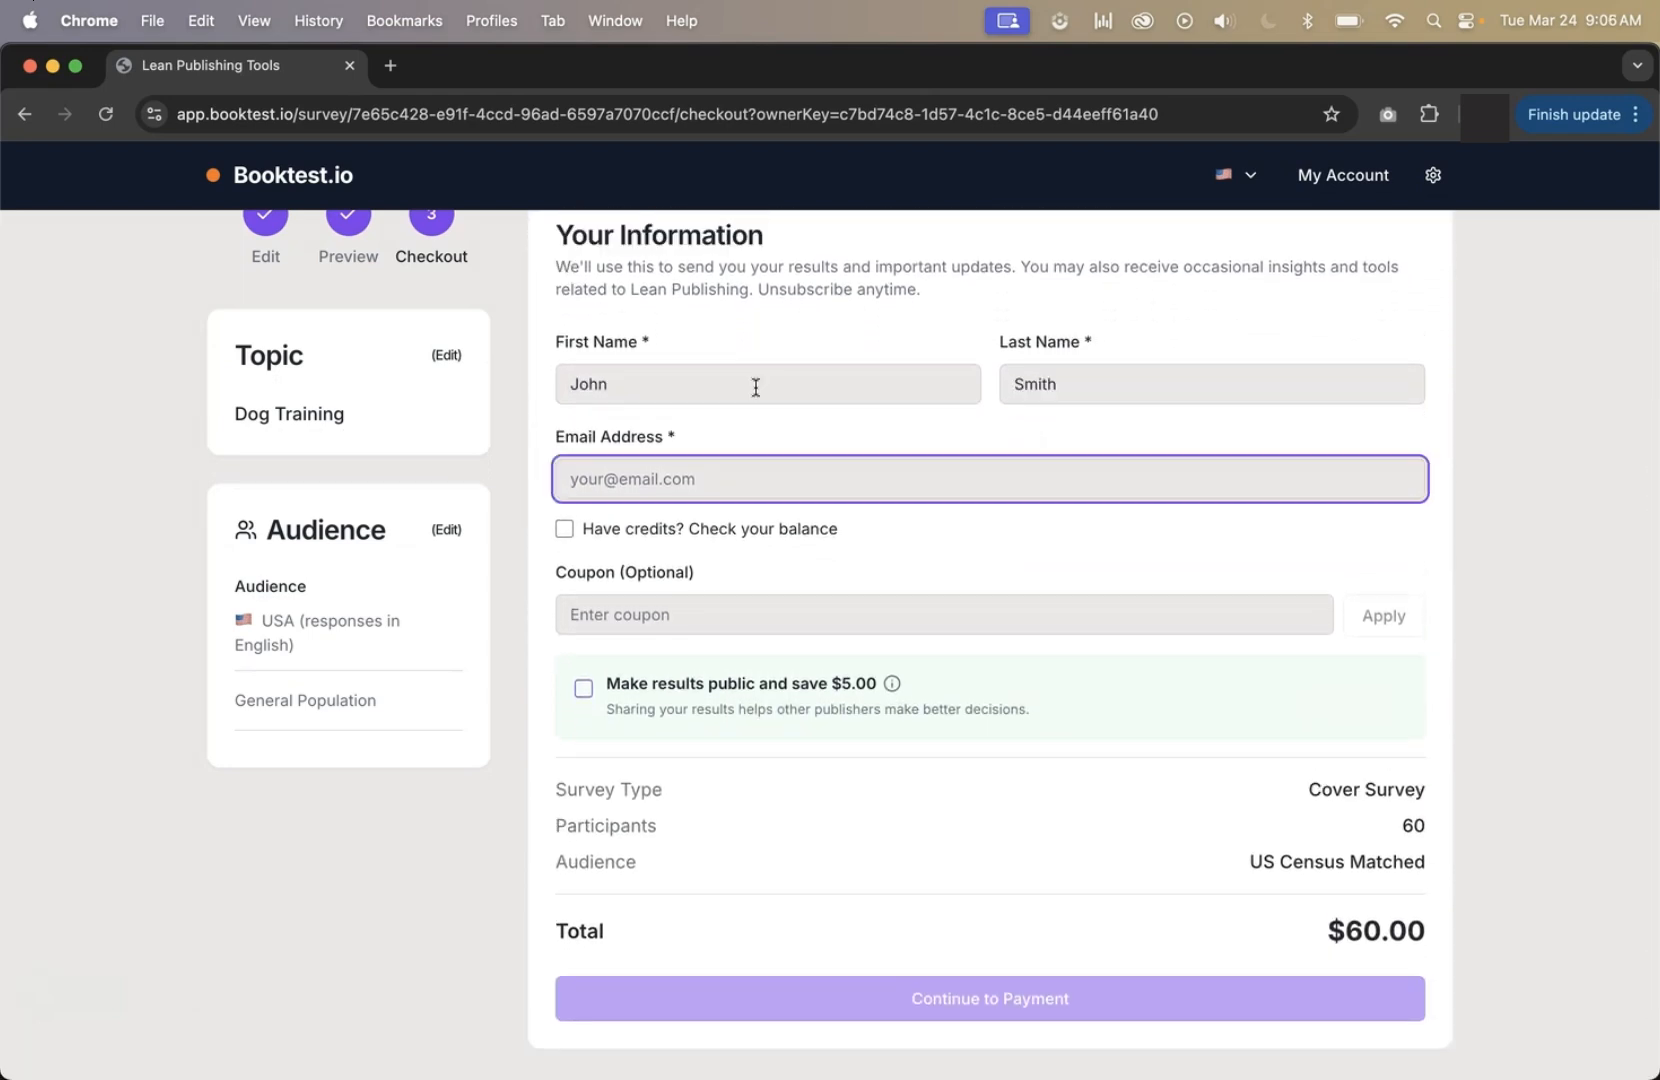
key("super+v")
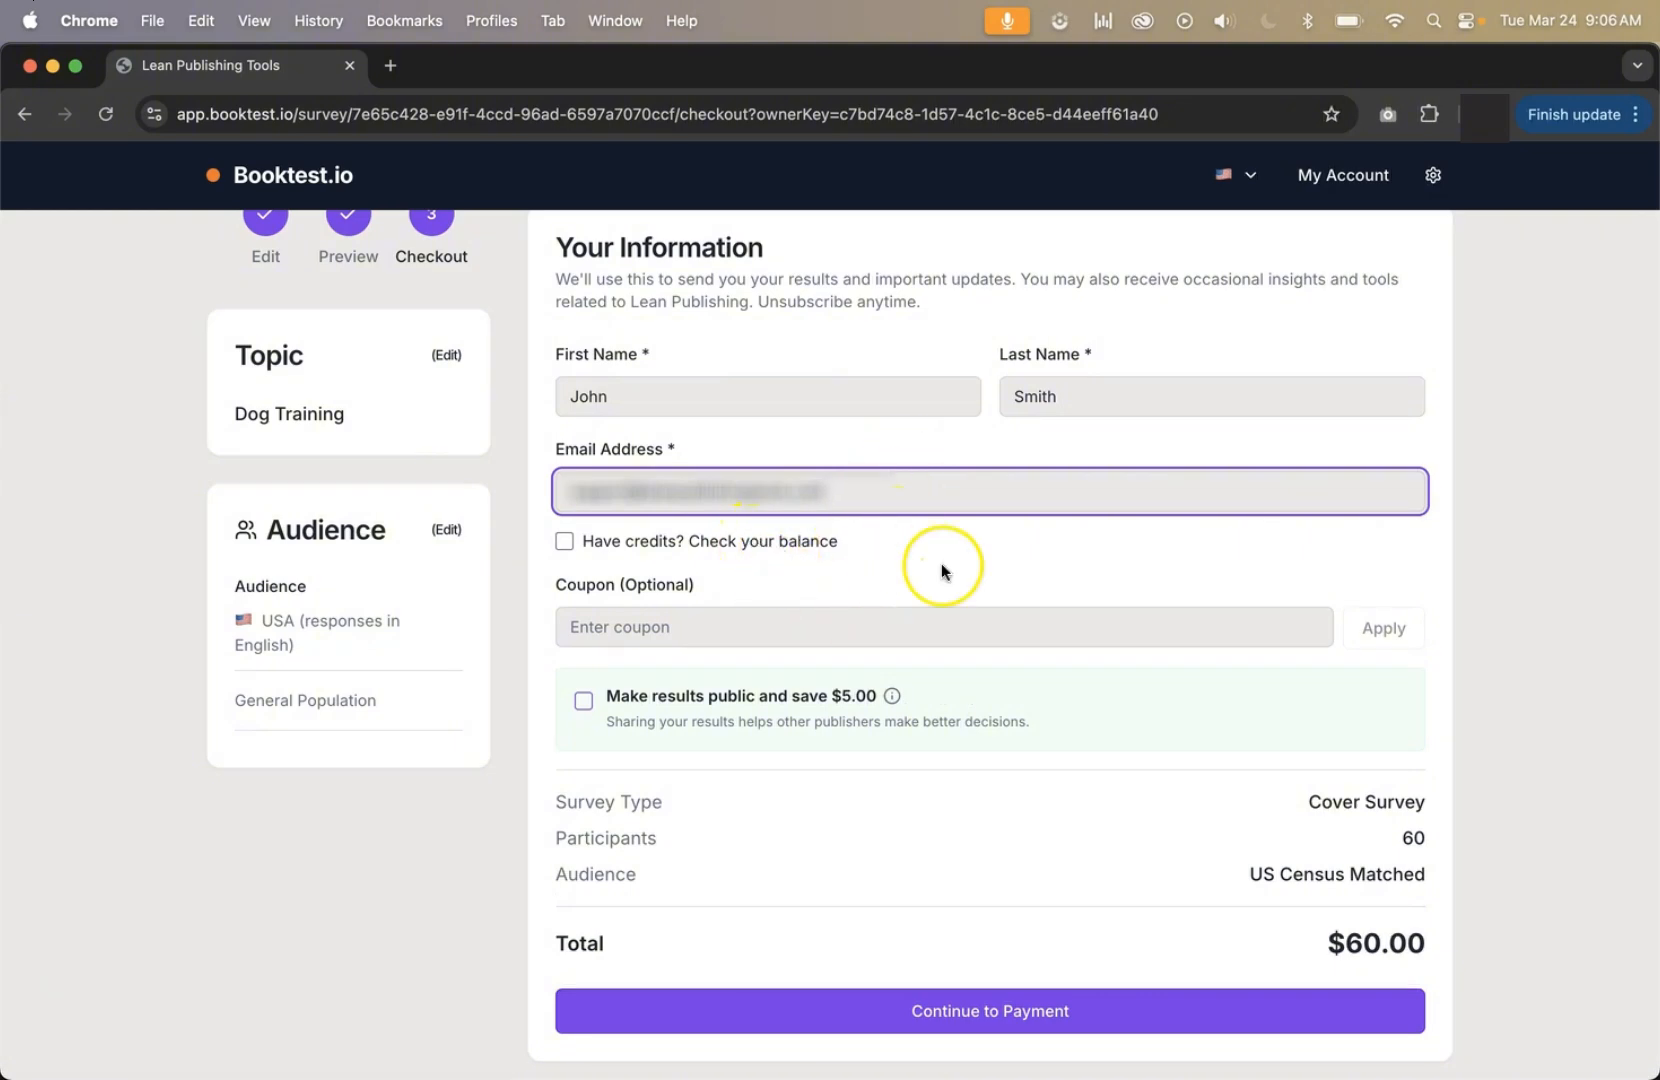
Check the credit balance by requesting and verifying the emailed verification code, and apply 60 credits to the order.
left_click(580, 540)
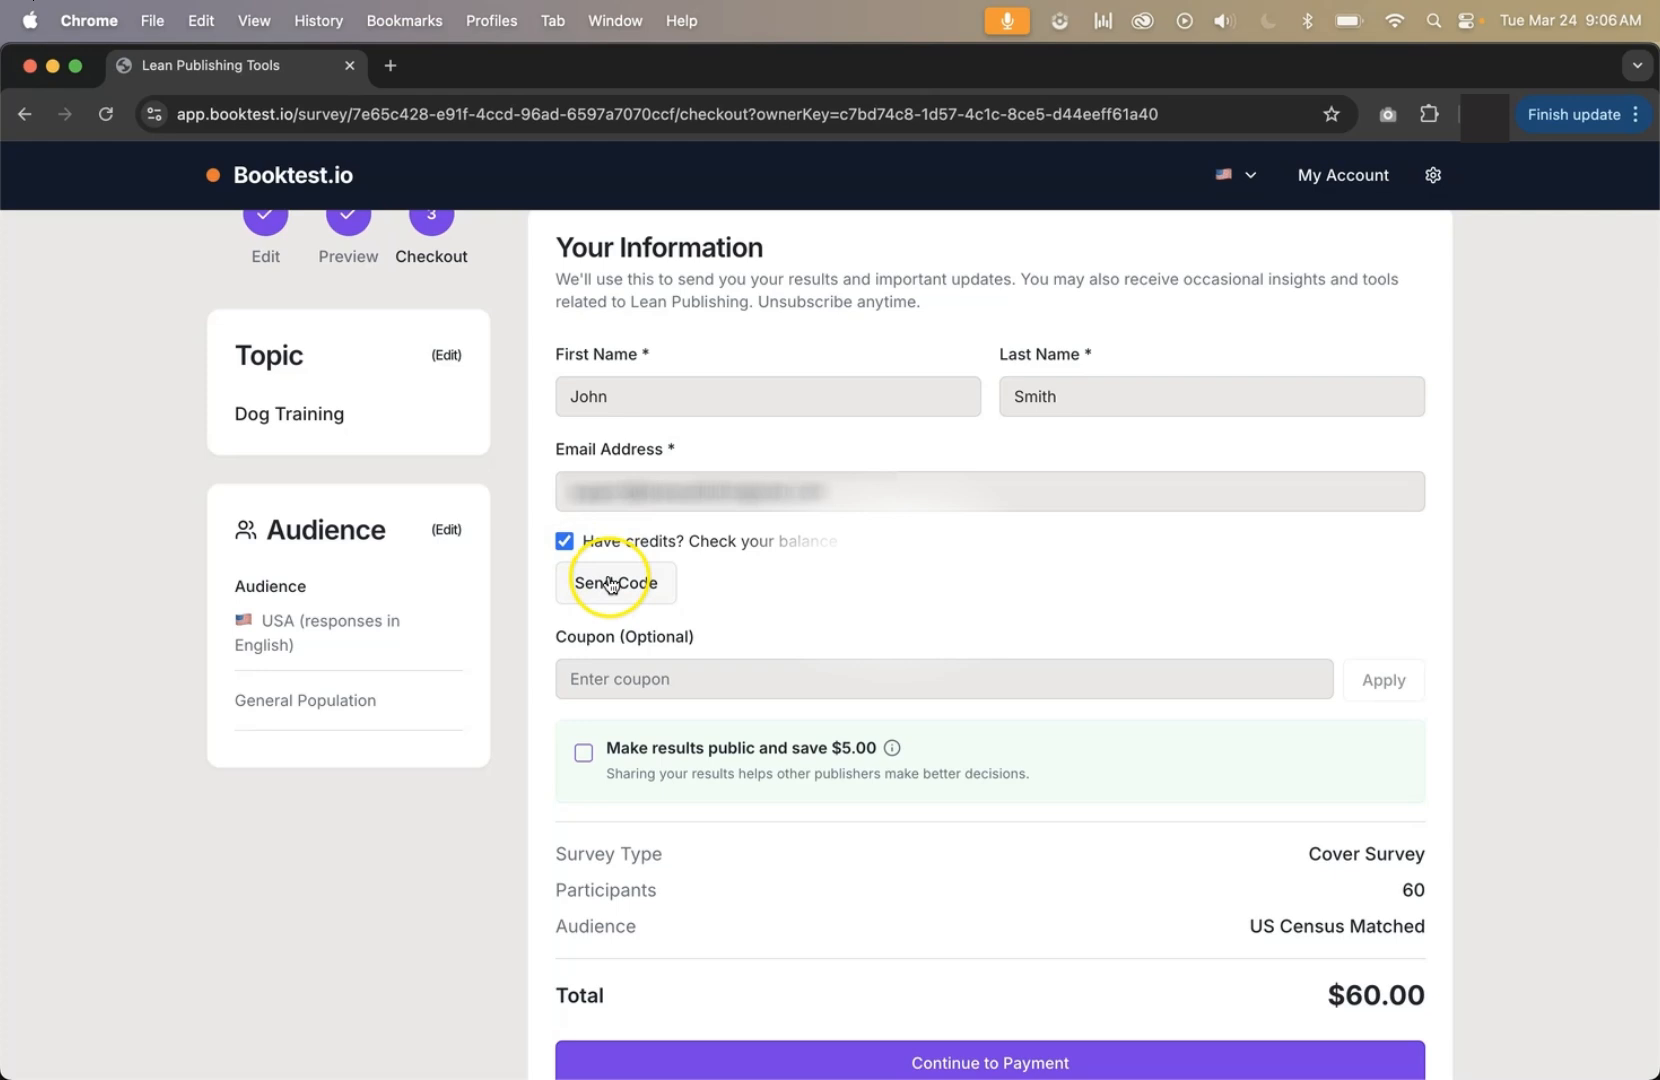
left_click(611, 584)
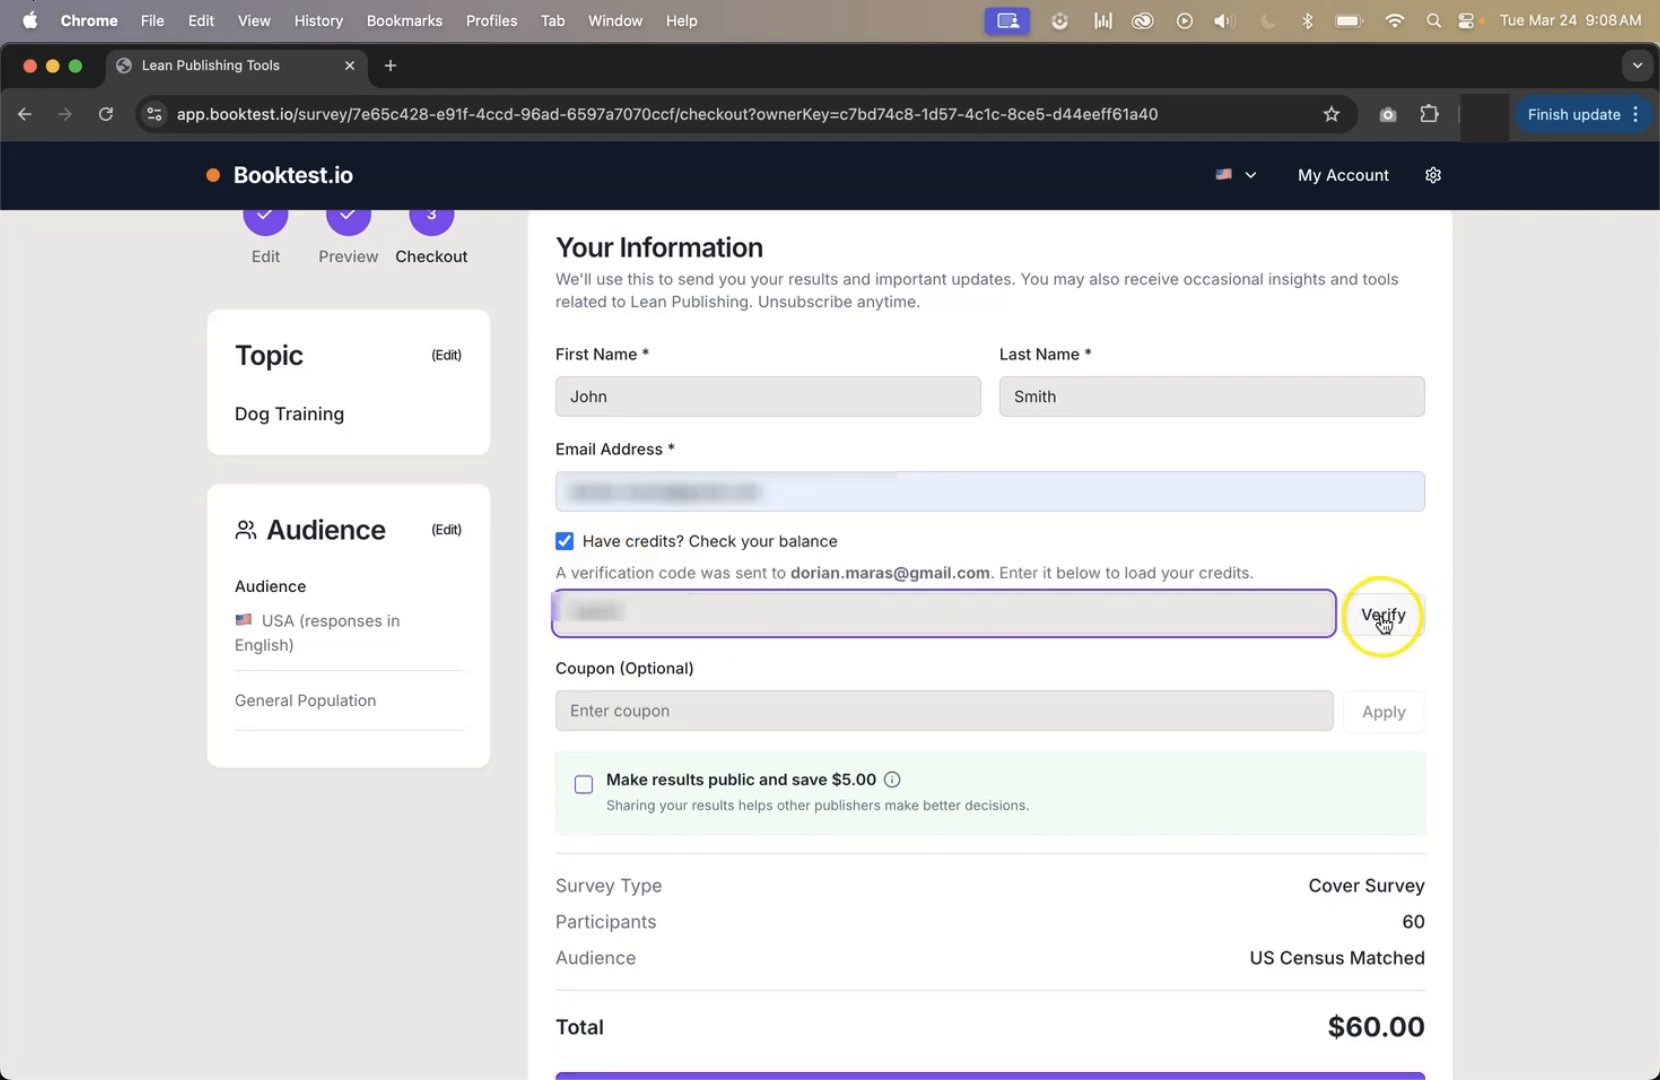
left_click(1383, 618)
left_click(581, 650)
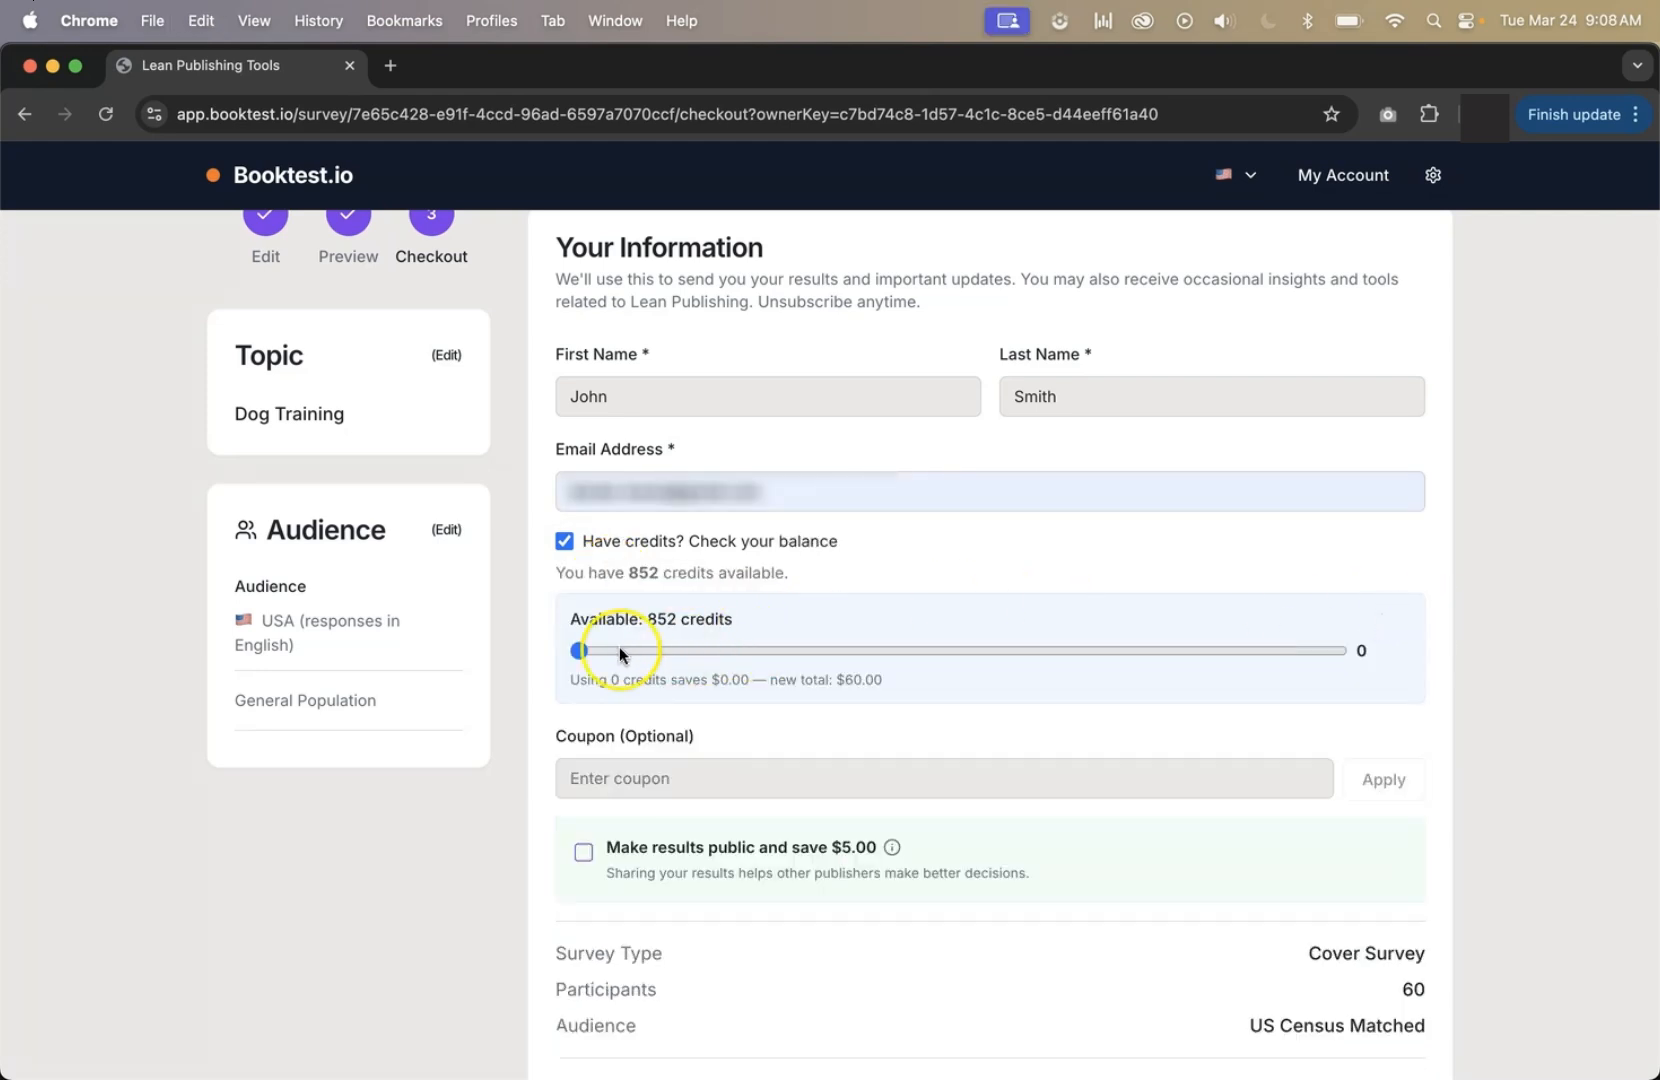
left_click_drag(582, 652, 1400, 660)
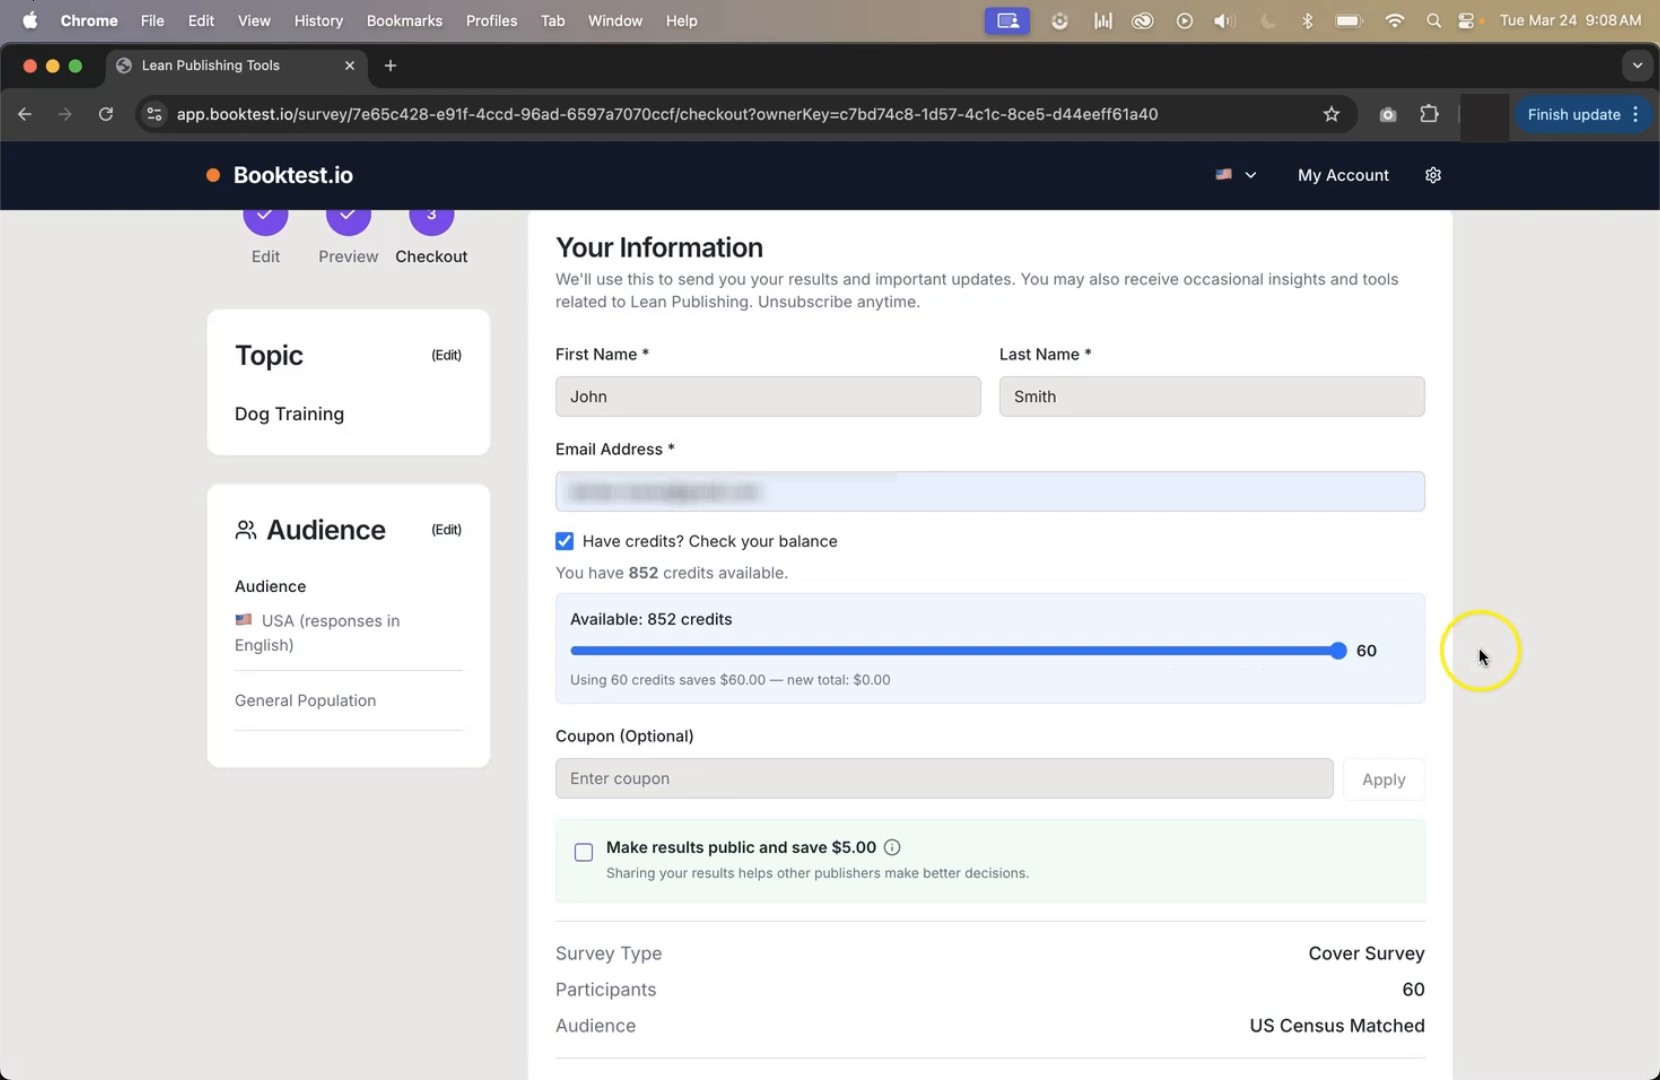
Try to apply the coupon MYCOUPON to the order.
left_click_drag(556, 736, 719, 734)
left_click(767, 778)
type("MYCOUPON")
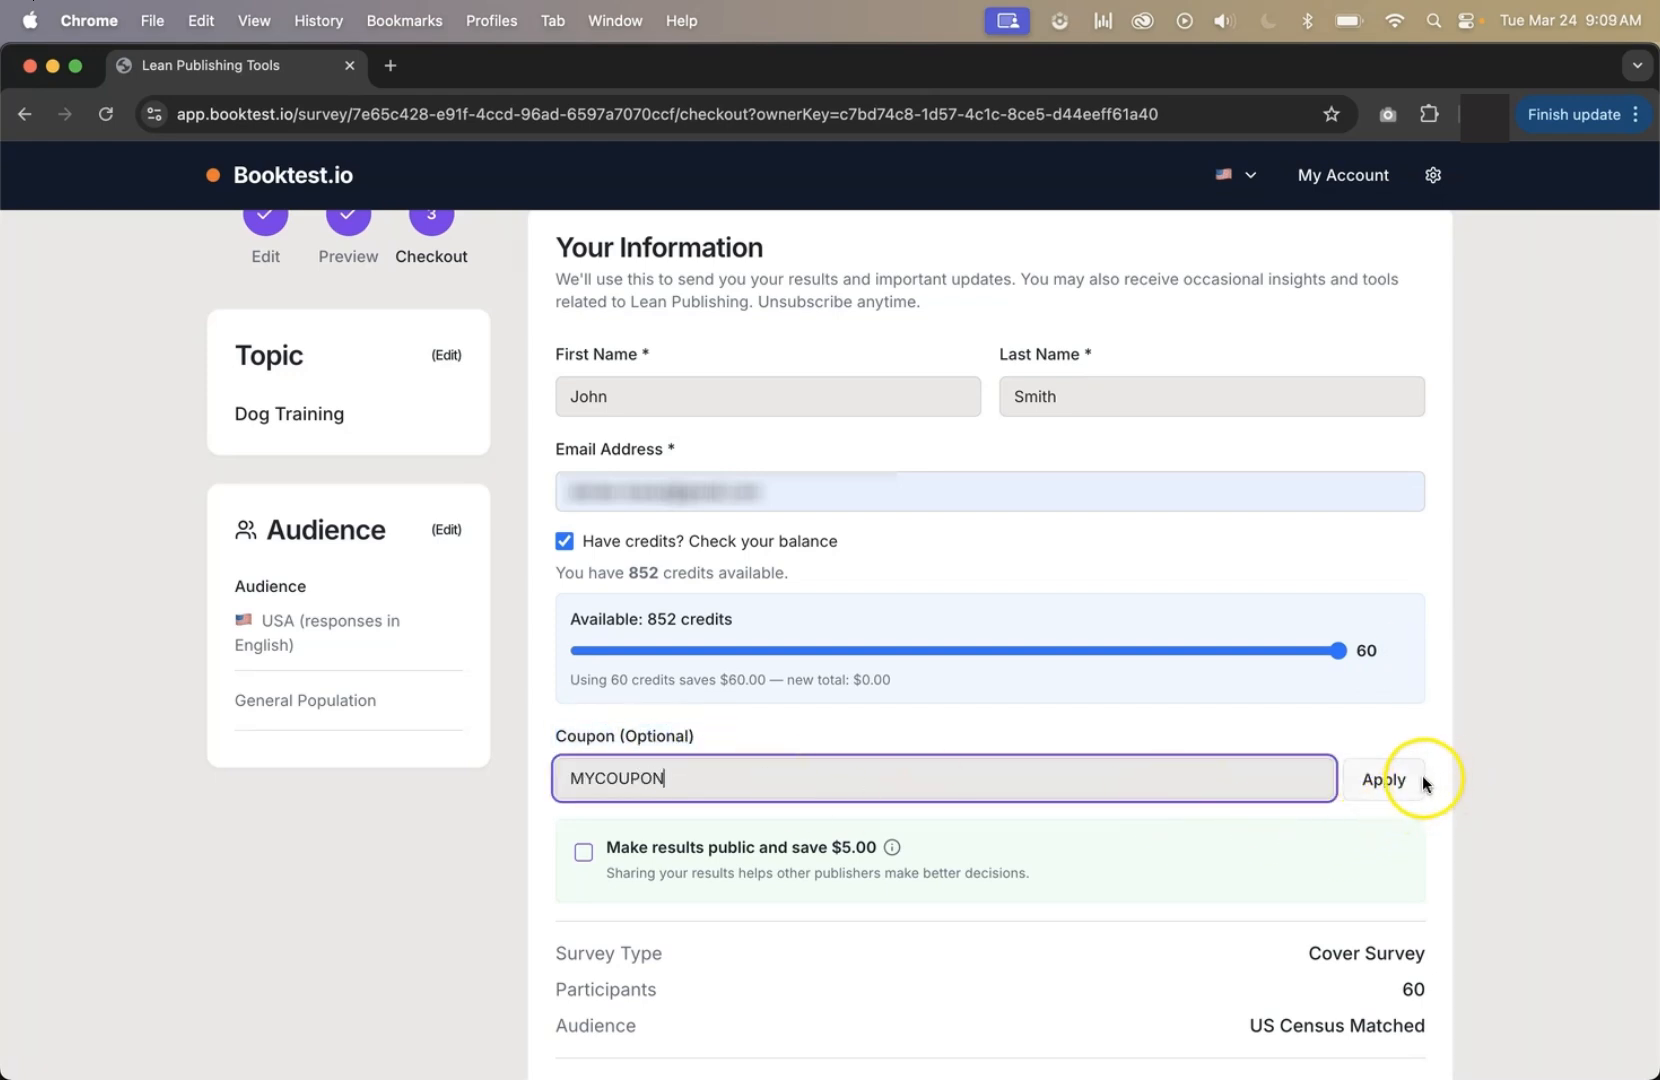
left_click(1384, 780)
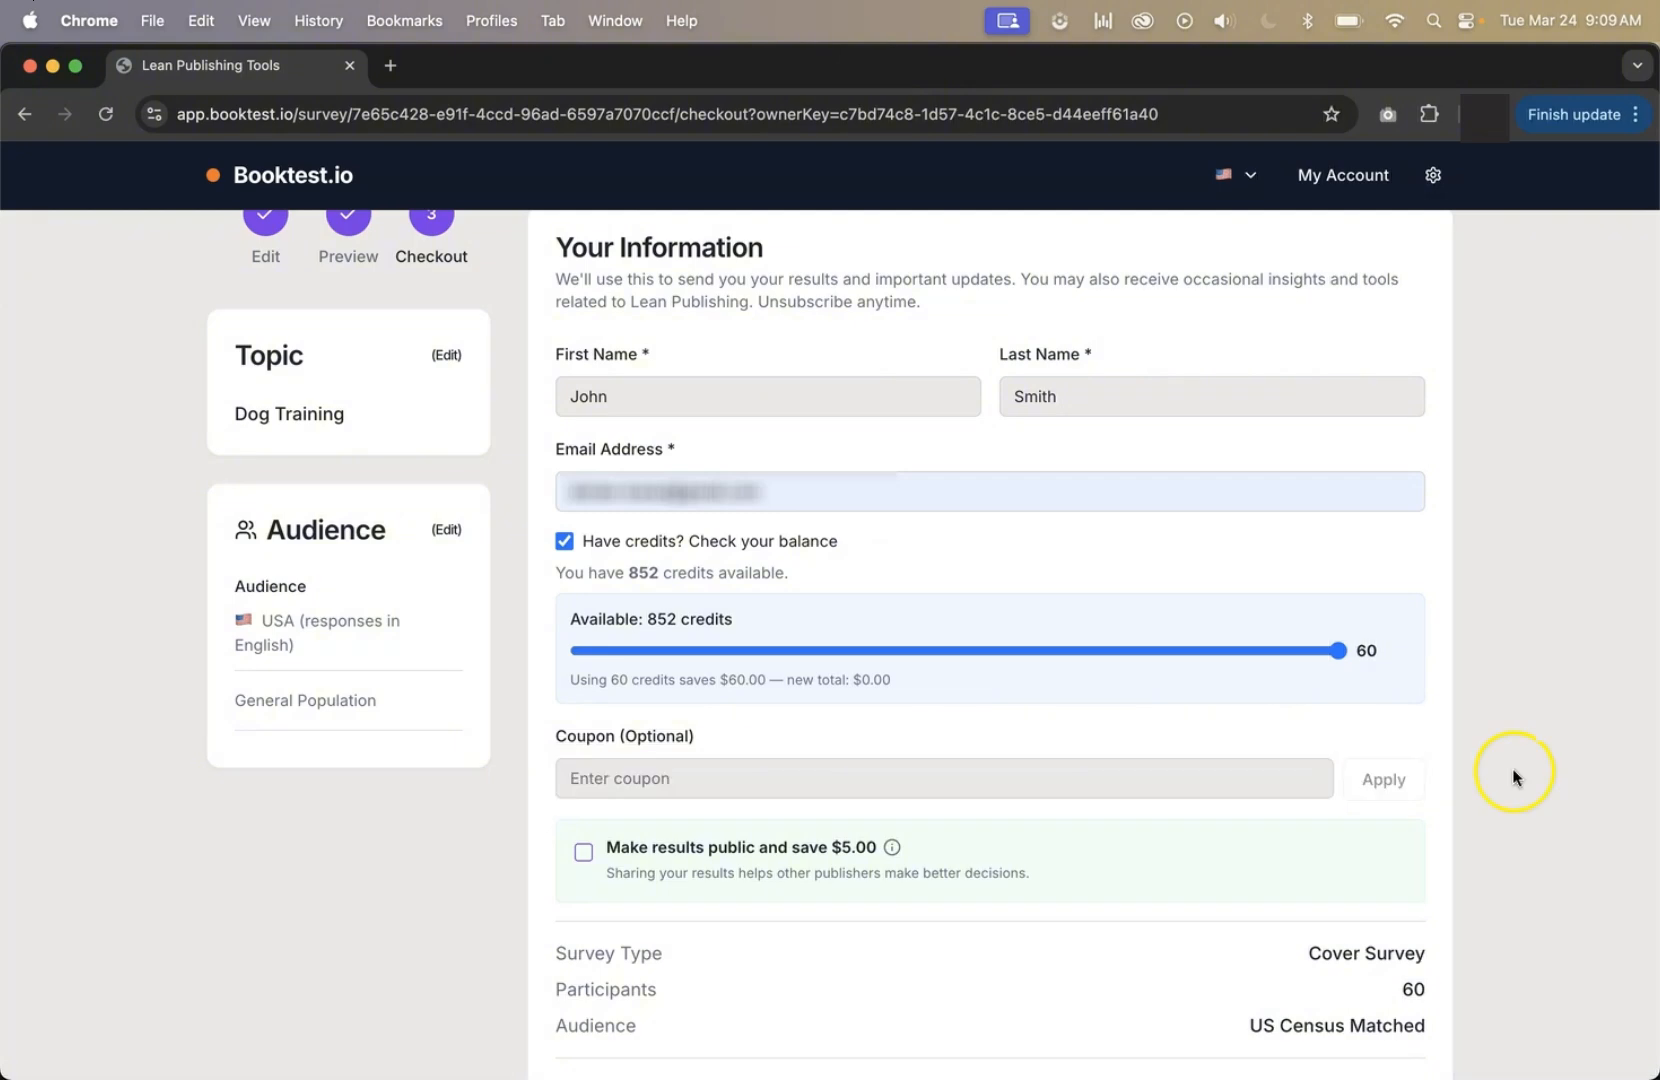
Choose to make the results public and save $5.00, and continue to payment to launch the survey.
left_click(620, 851)
scroll(624, 853, "down", 5)
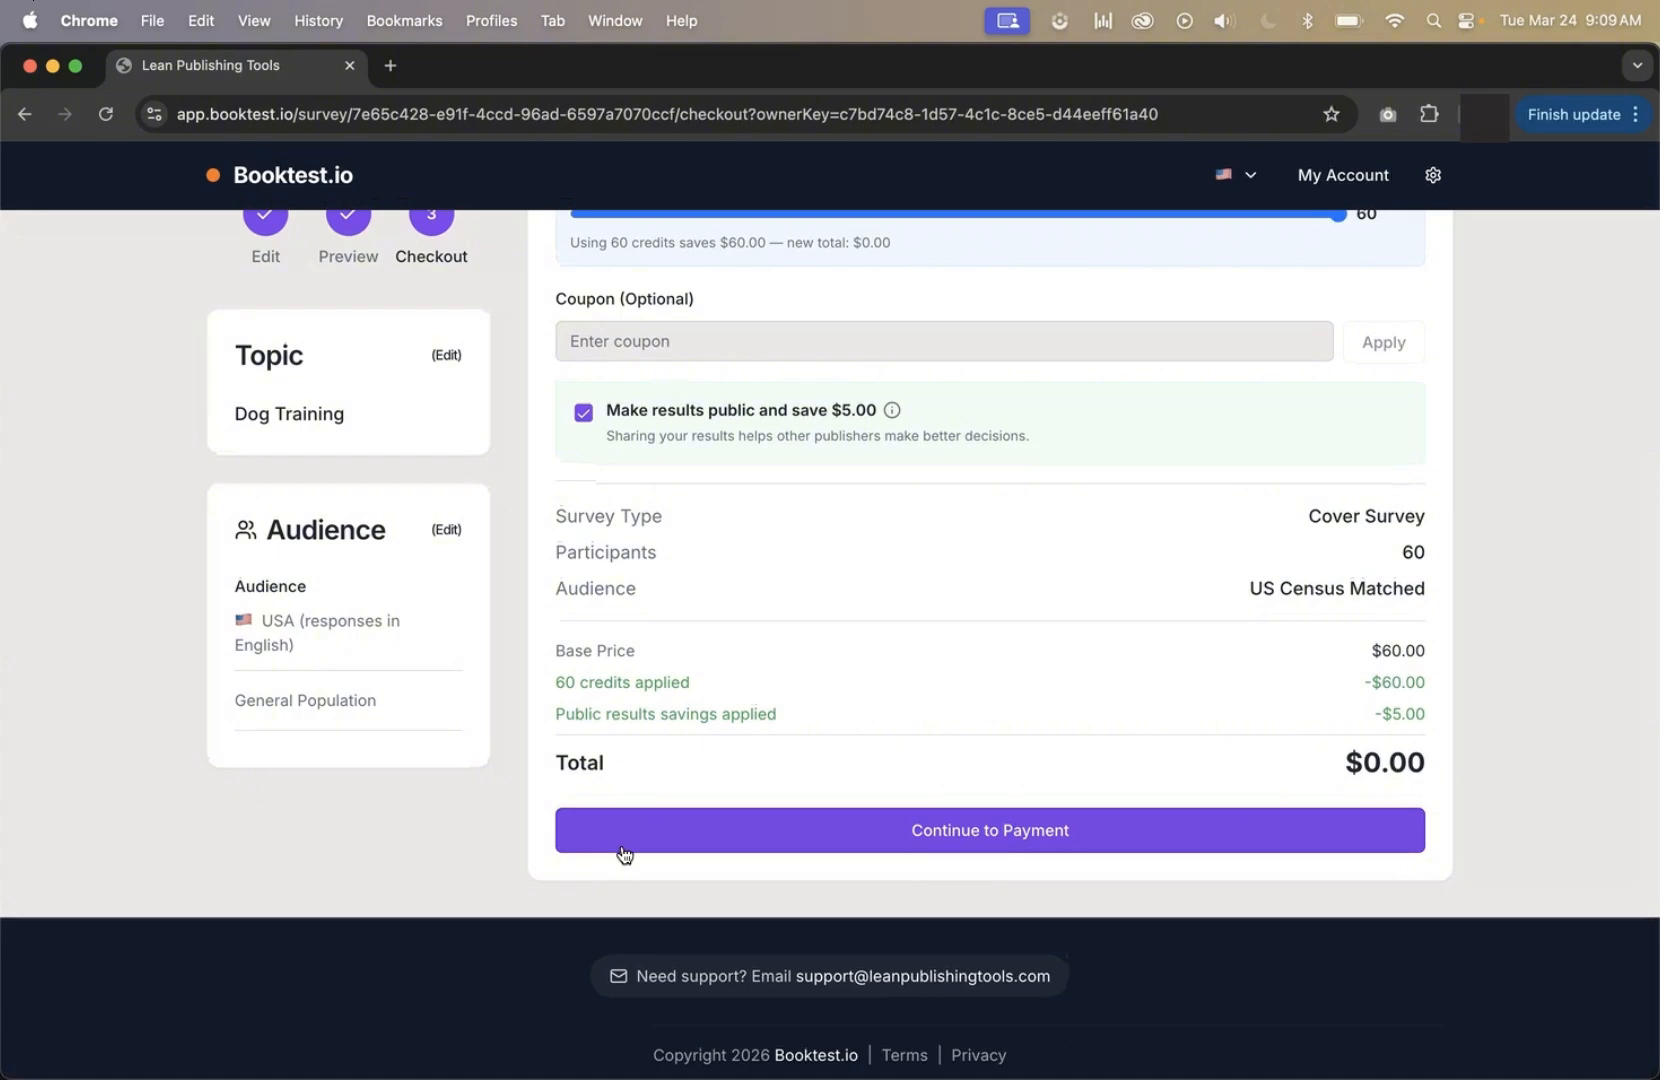
left_click(958, 835)
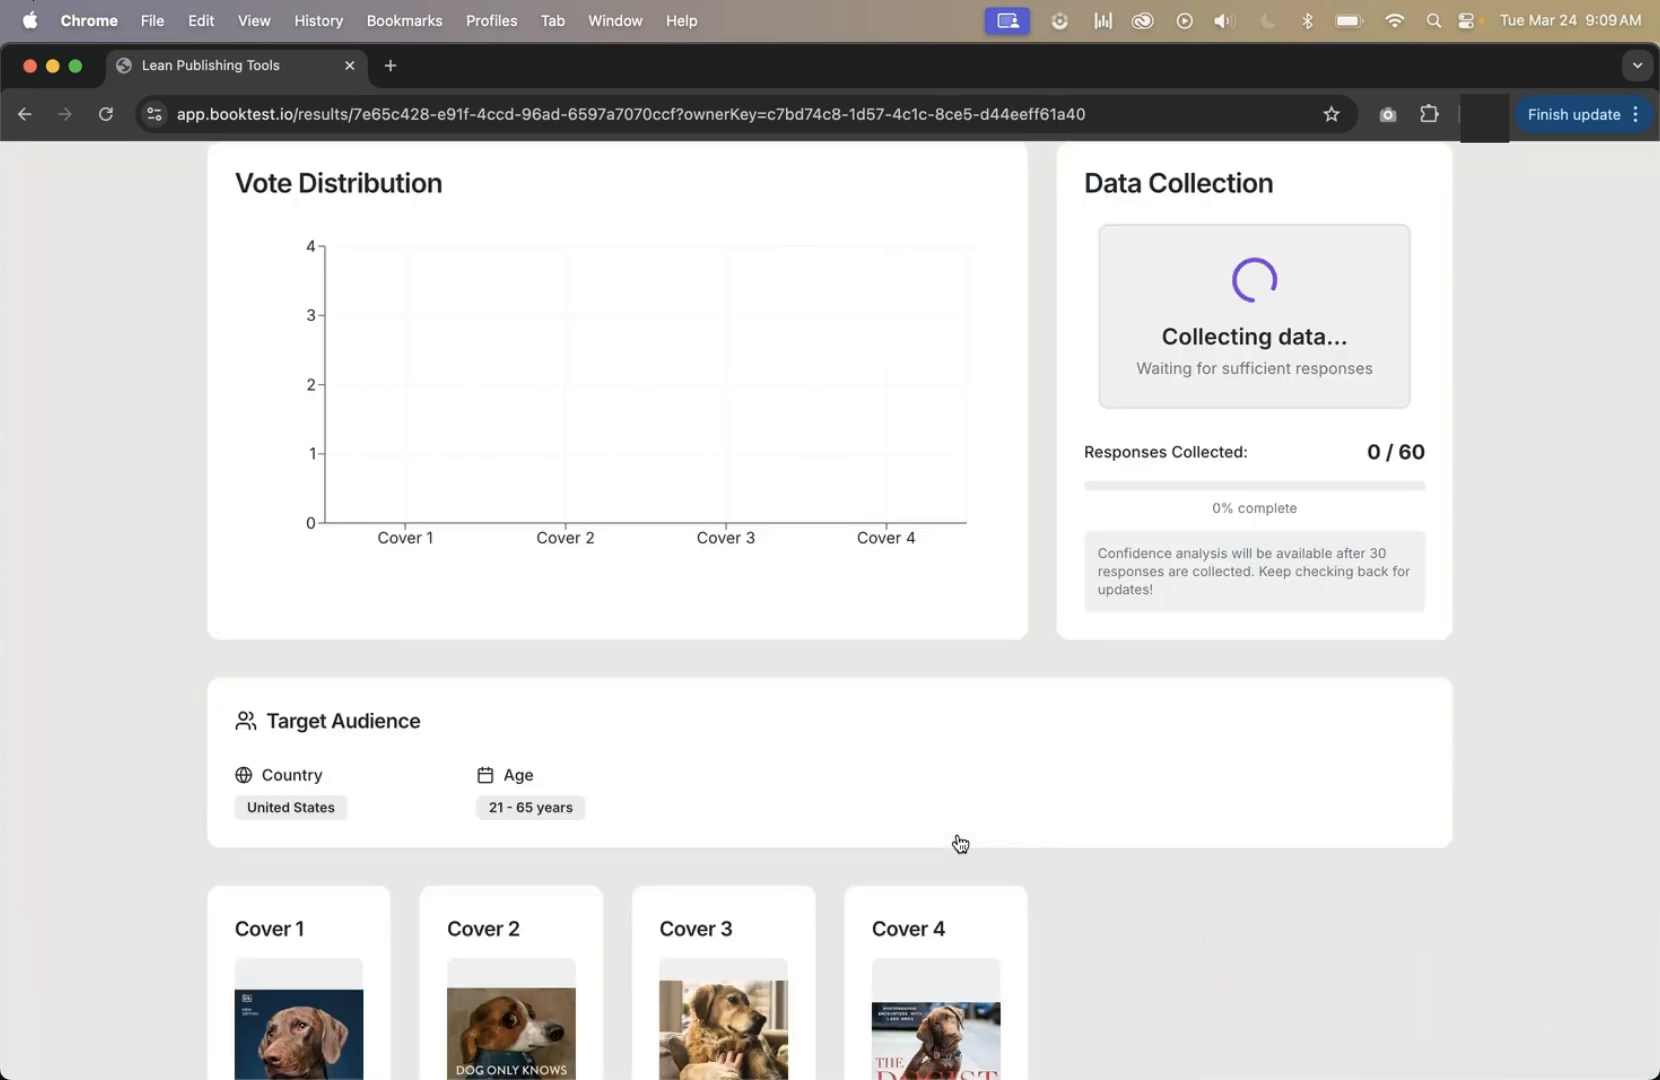
Examine the survey results pages, covering data collection, vote distribution, target audience, votes per cover and individual responses.
scroll(960, 843, "up", 3)
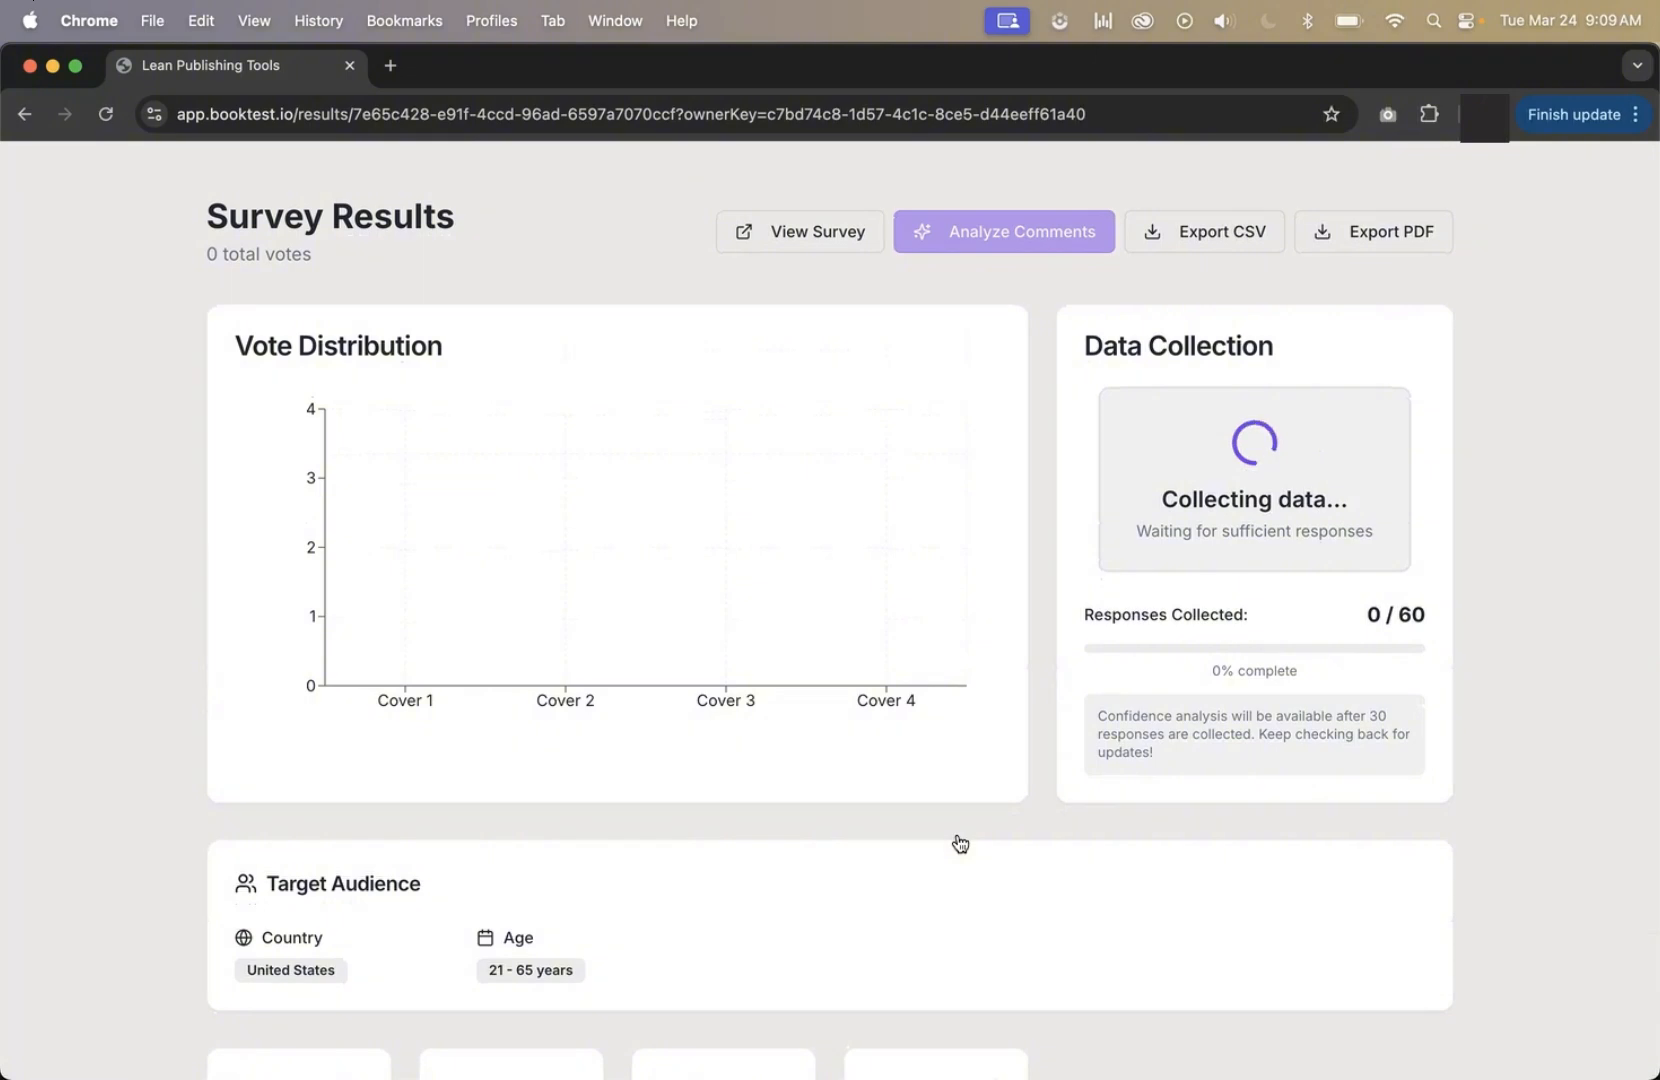
scroll(960, 843, "down", 10)
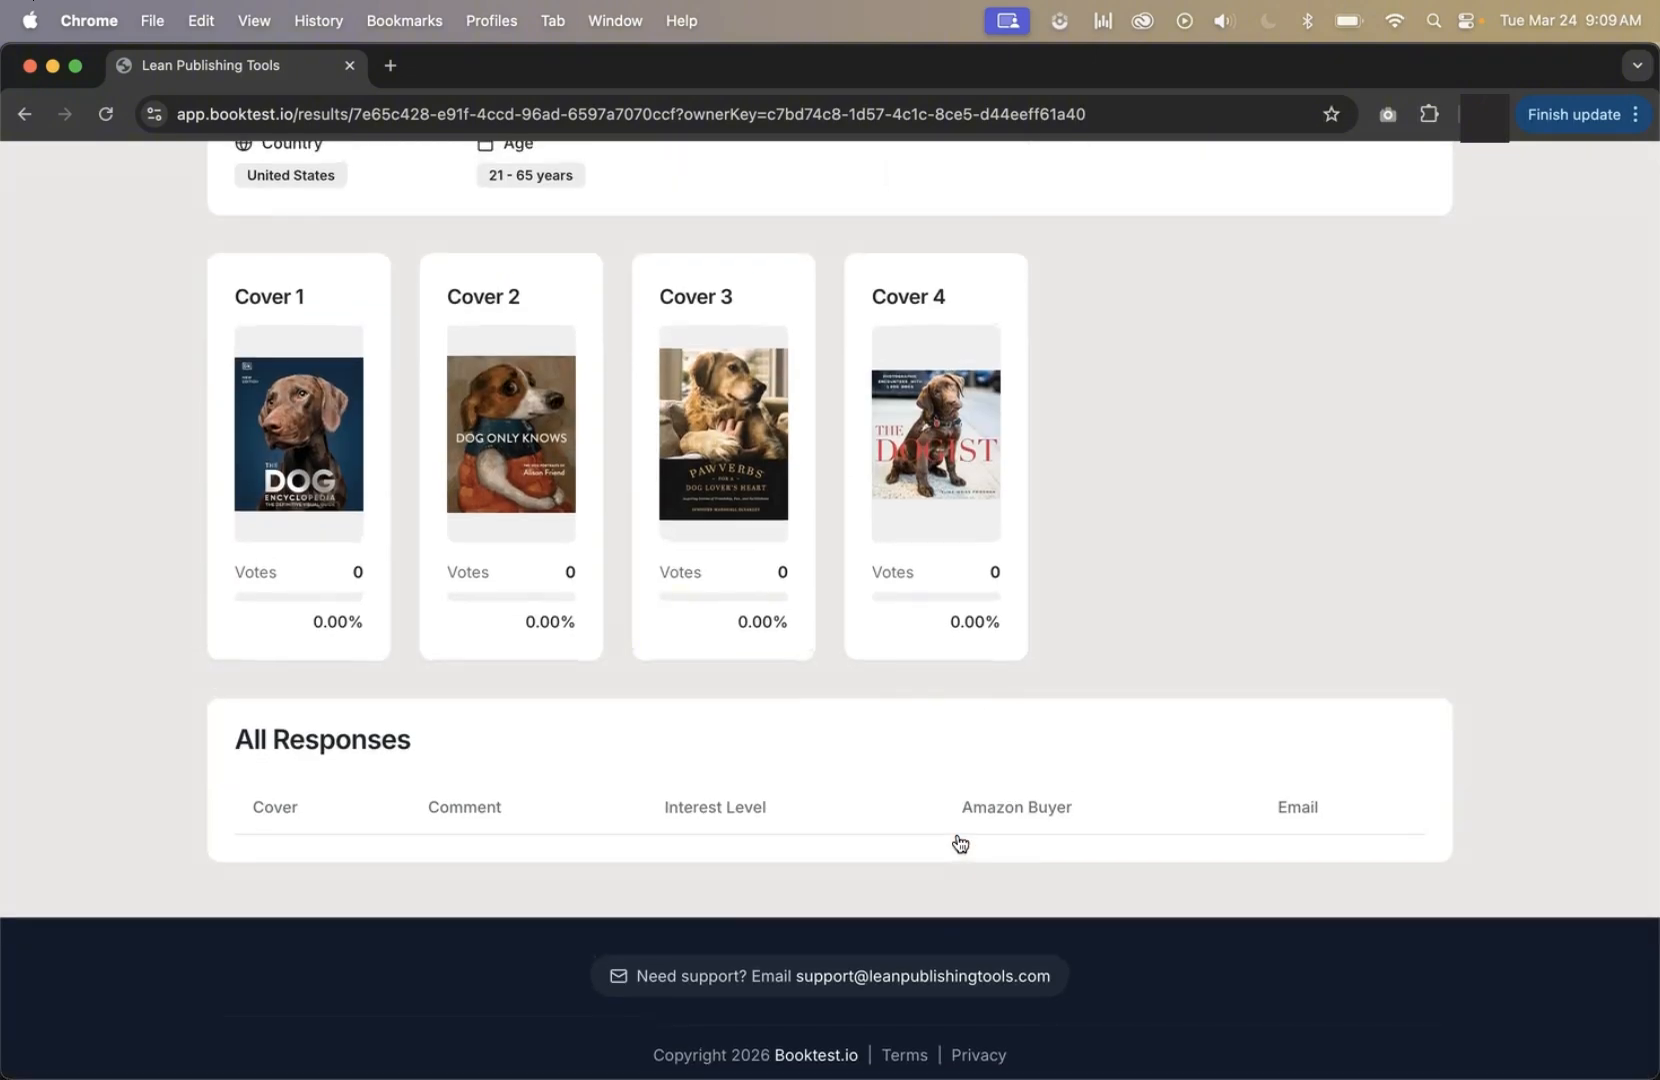
scroll(960, 843, "up", 10)
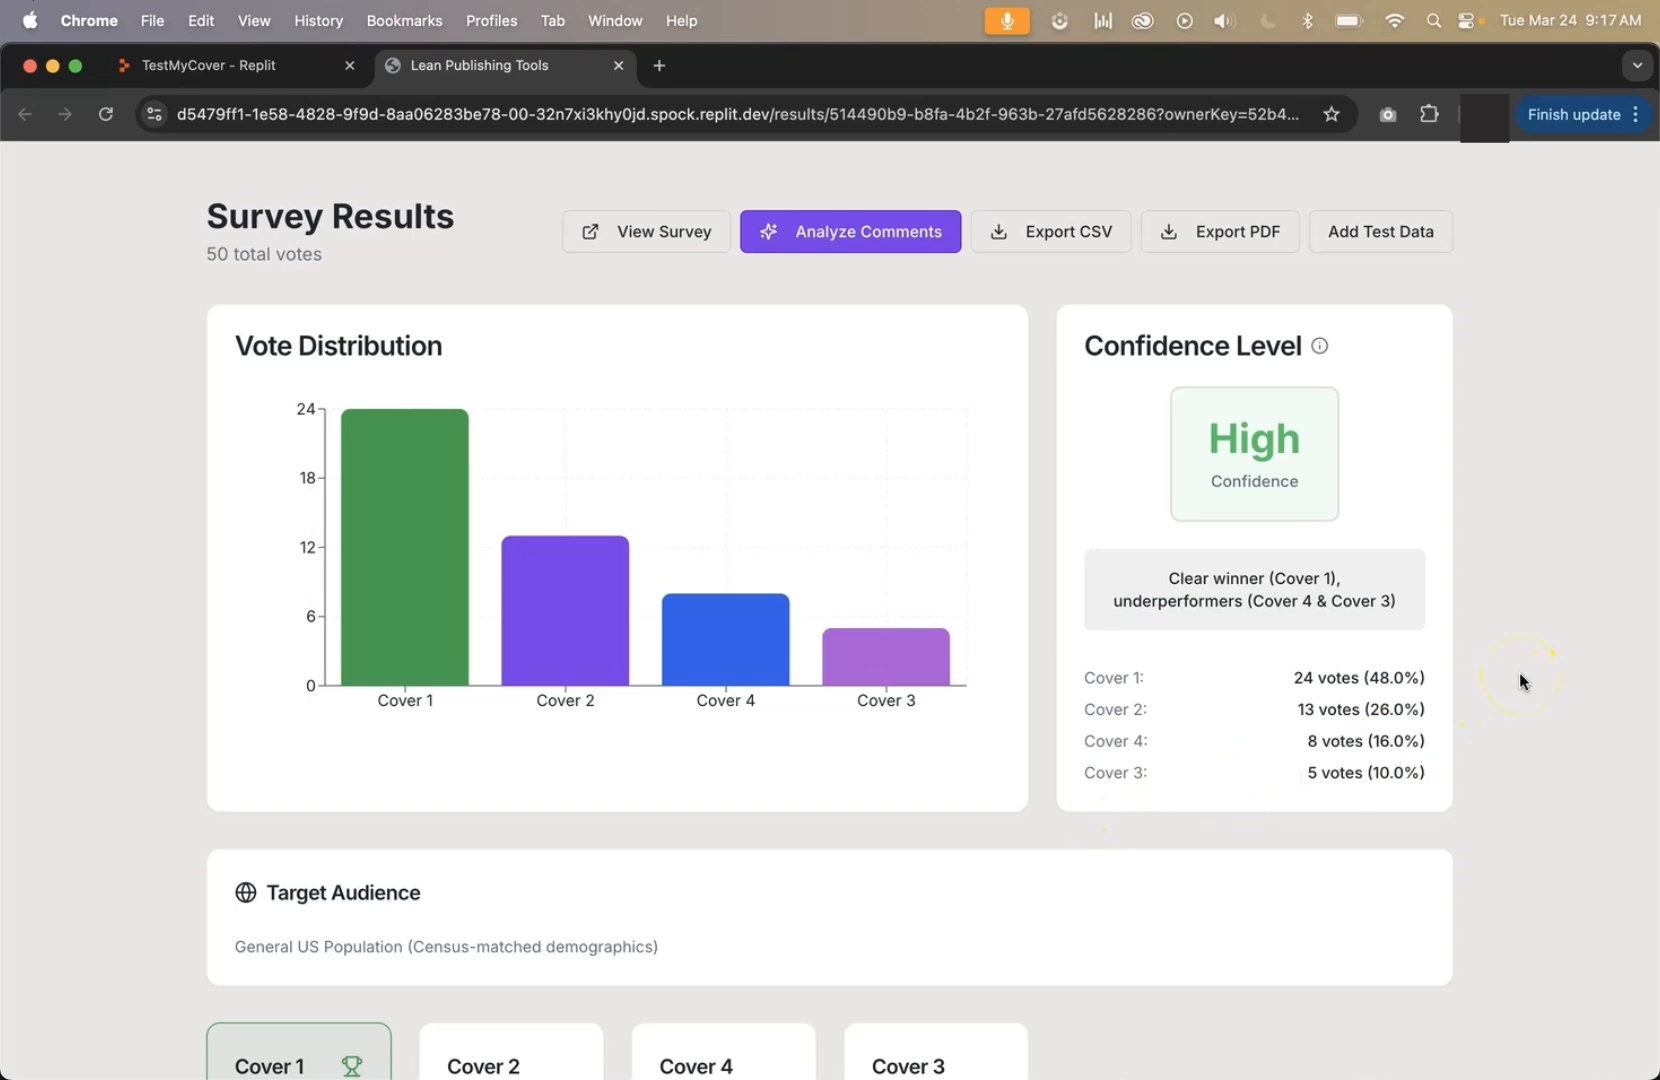
scroll(1519, 681, "down", 10)
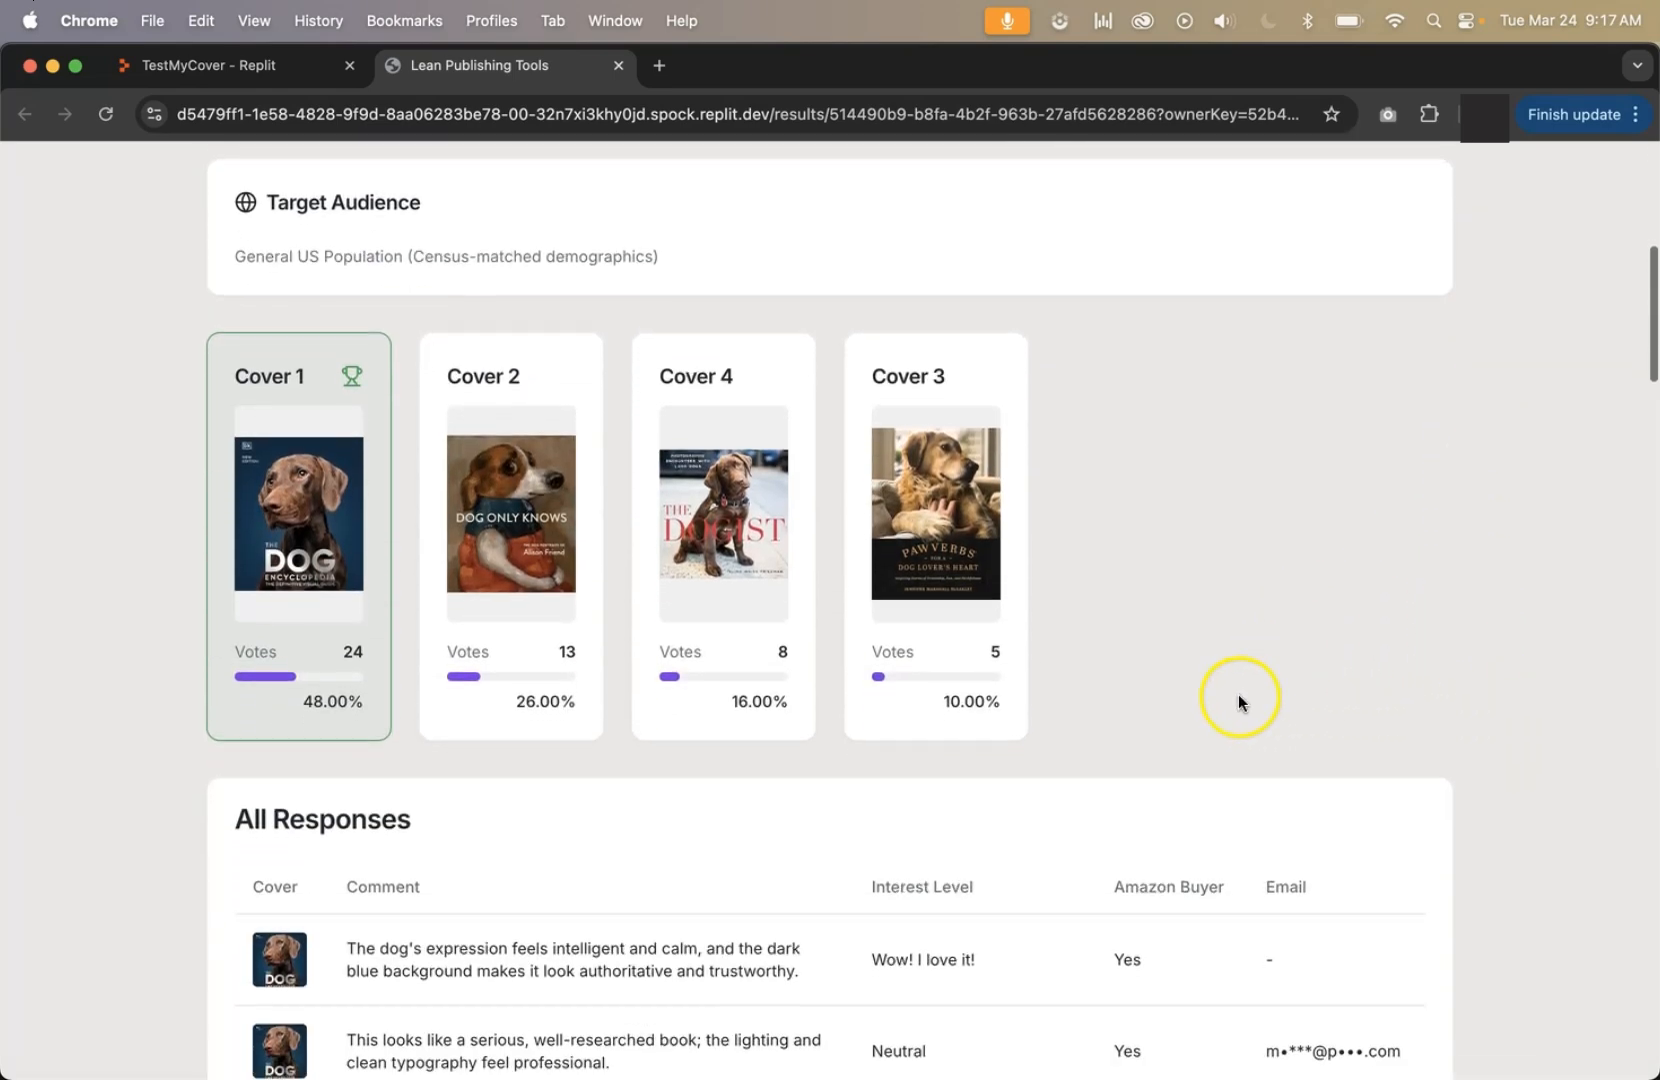
scroll(559, 519, "down", 11)
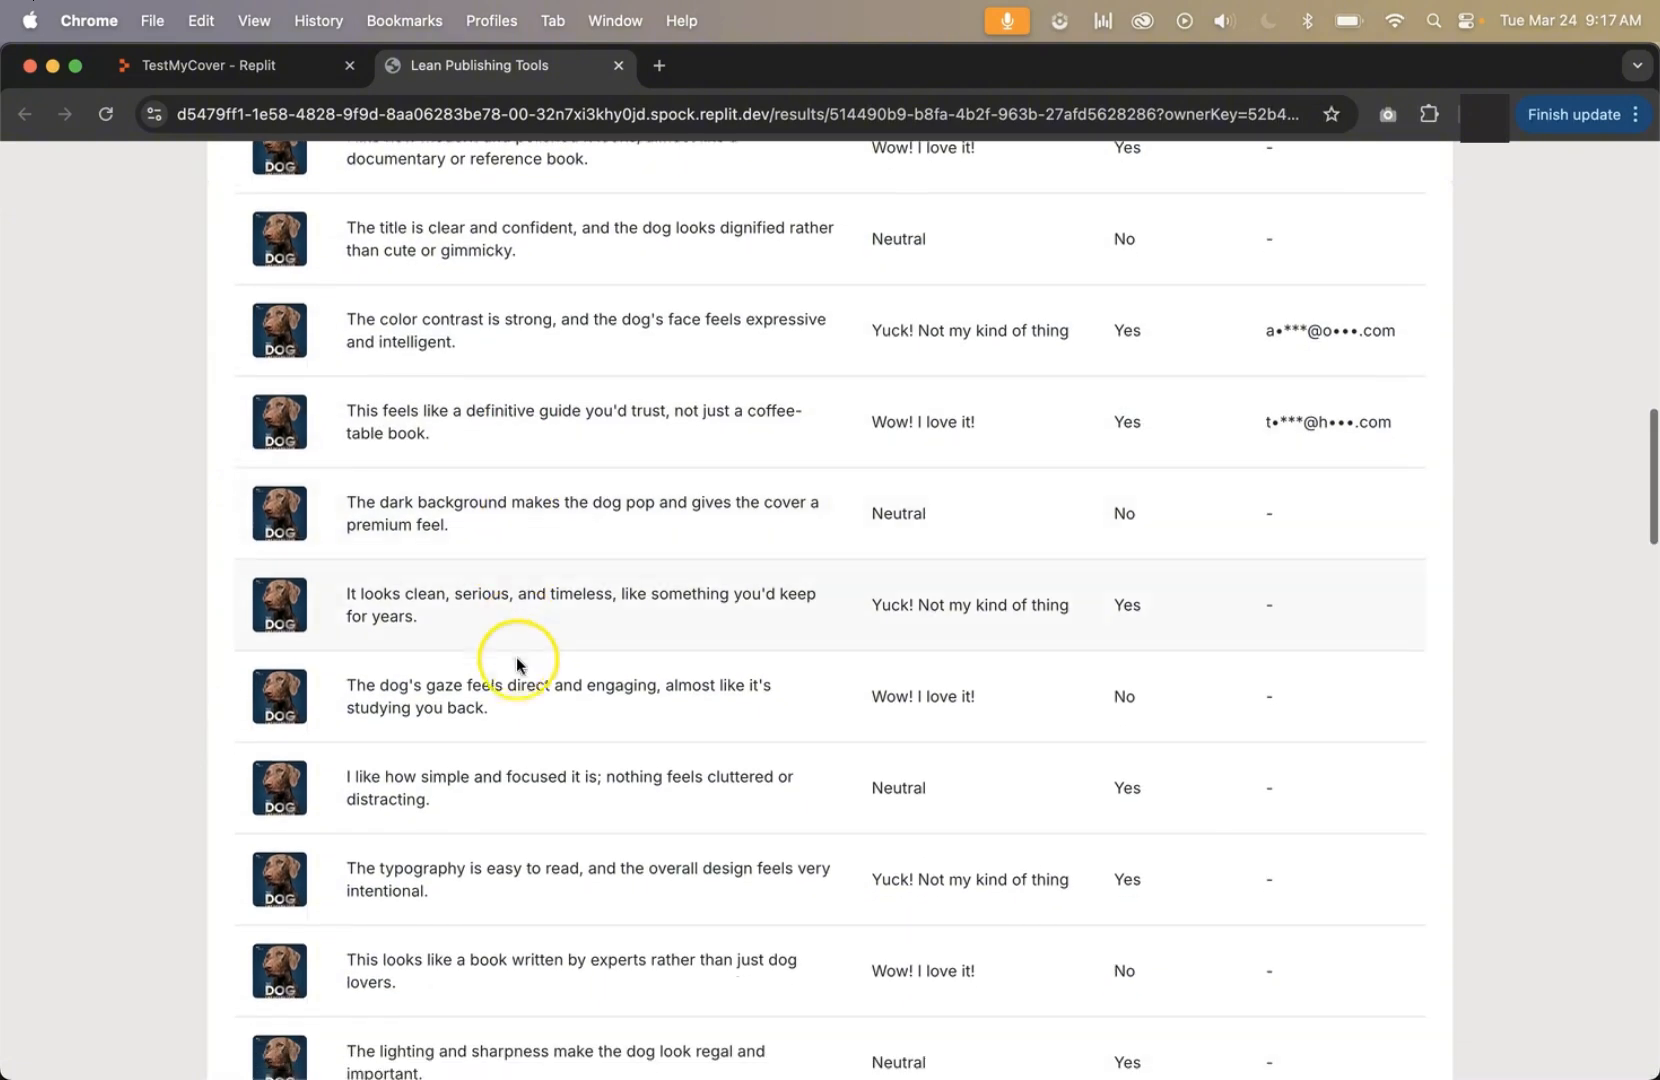
scroll(505, 800, "up", 3)
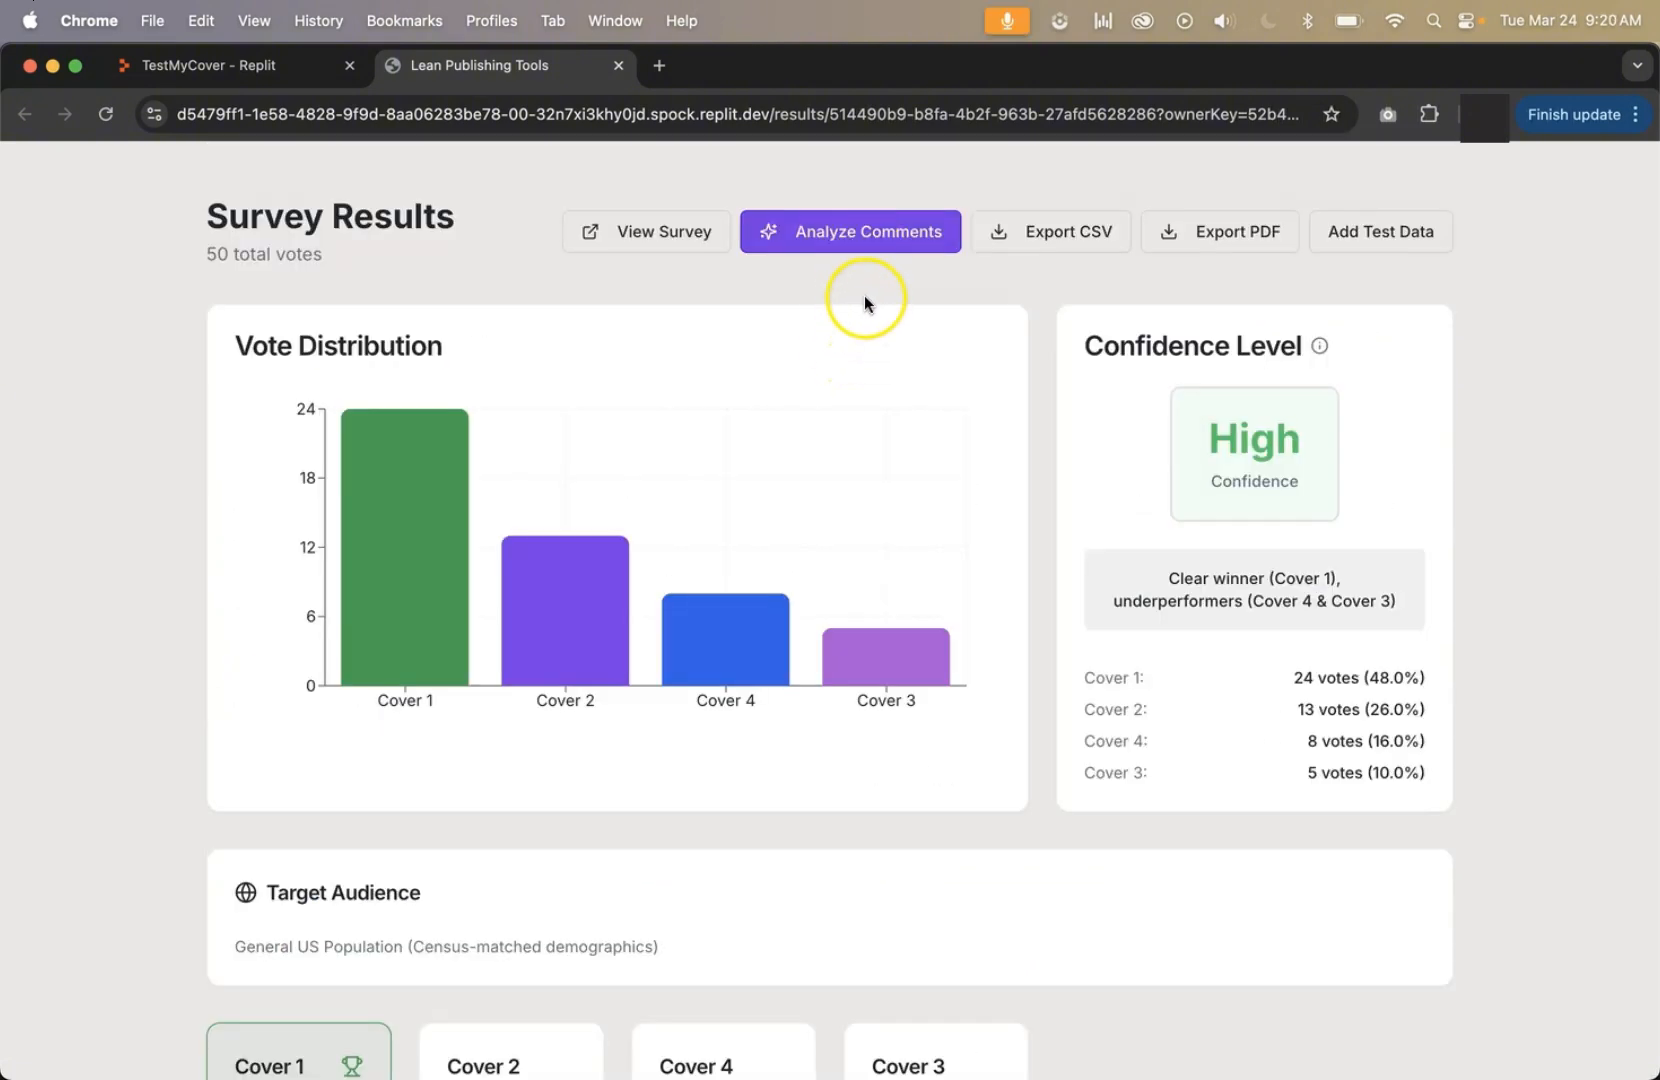
Analyze the survey comments with AI and review the sentiment by option, winner versus lowest performer, and actionable recommendations.
left_click(845, 232)
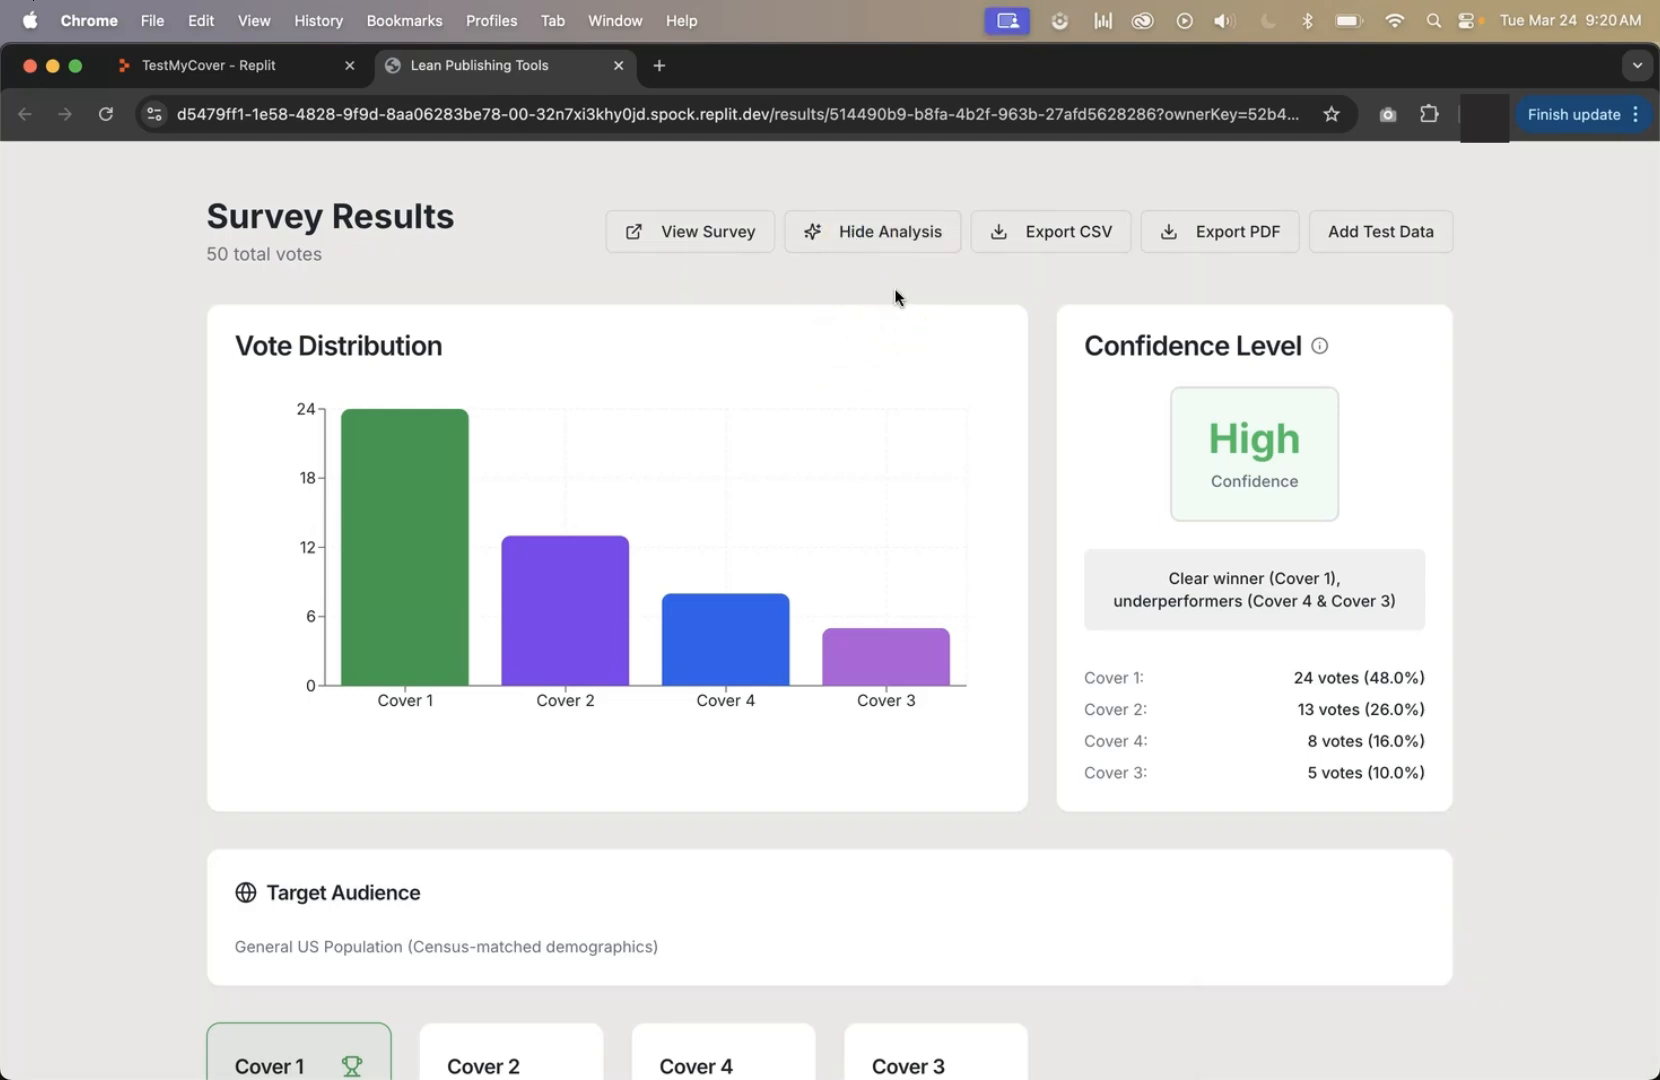
scroll(895, 297, "down", 10)
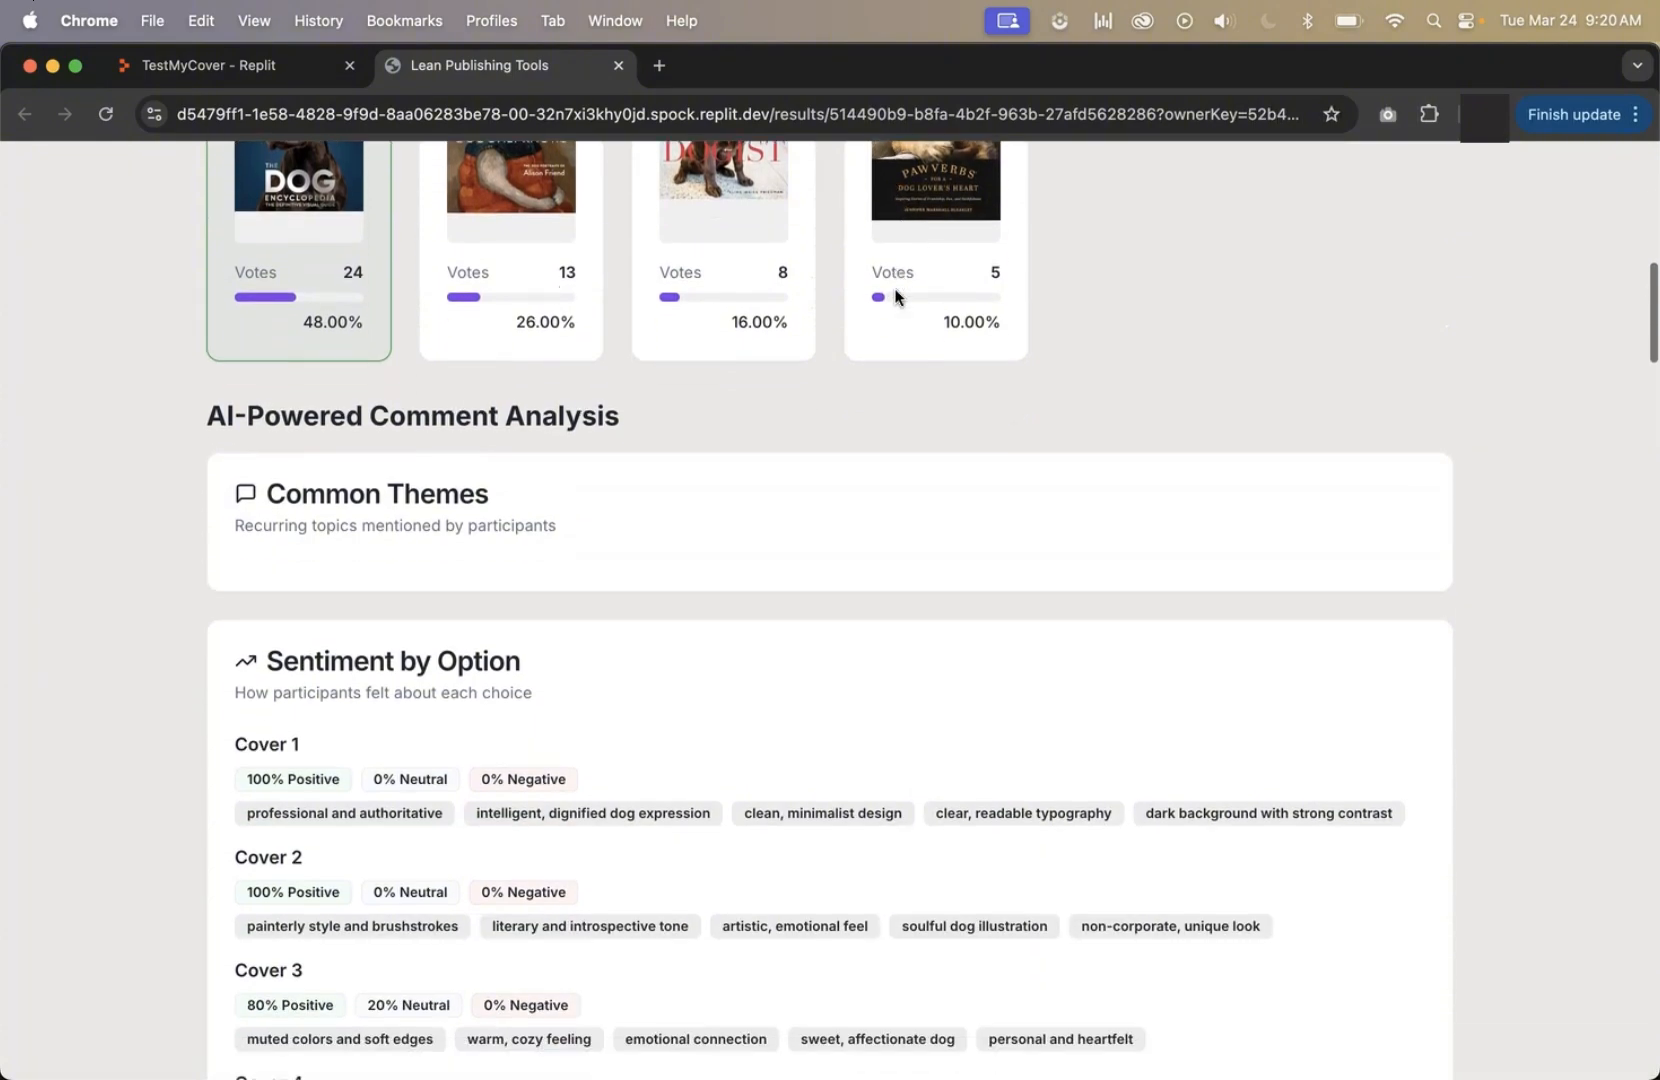
scroll(895, 297, "down", 5)
scroll(396, 211, "down", 2)
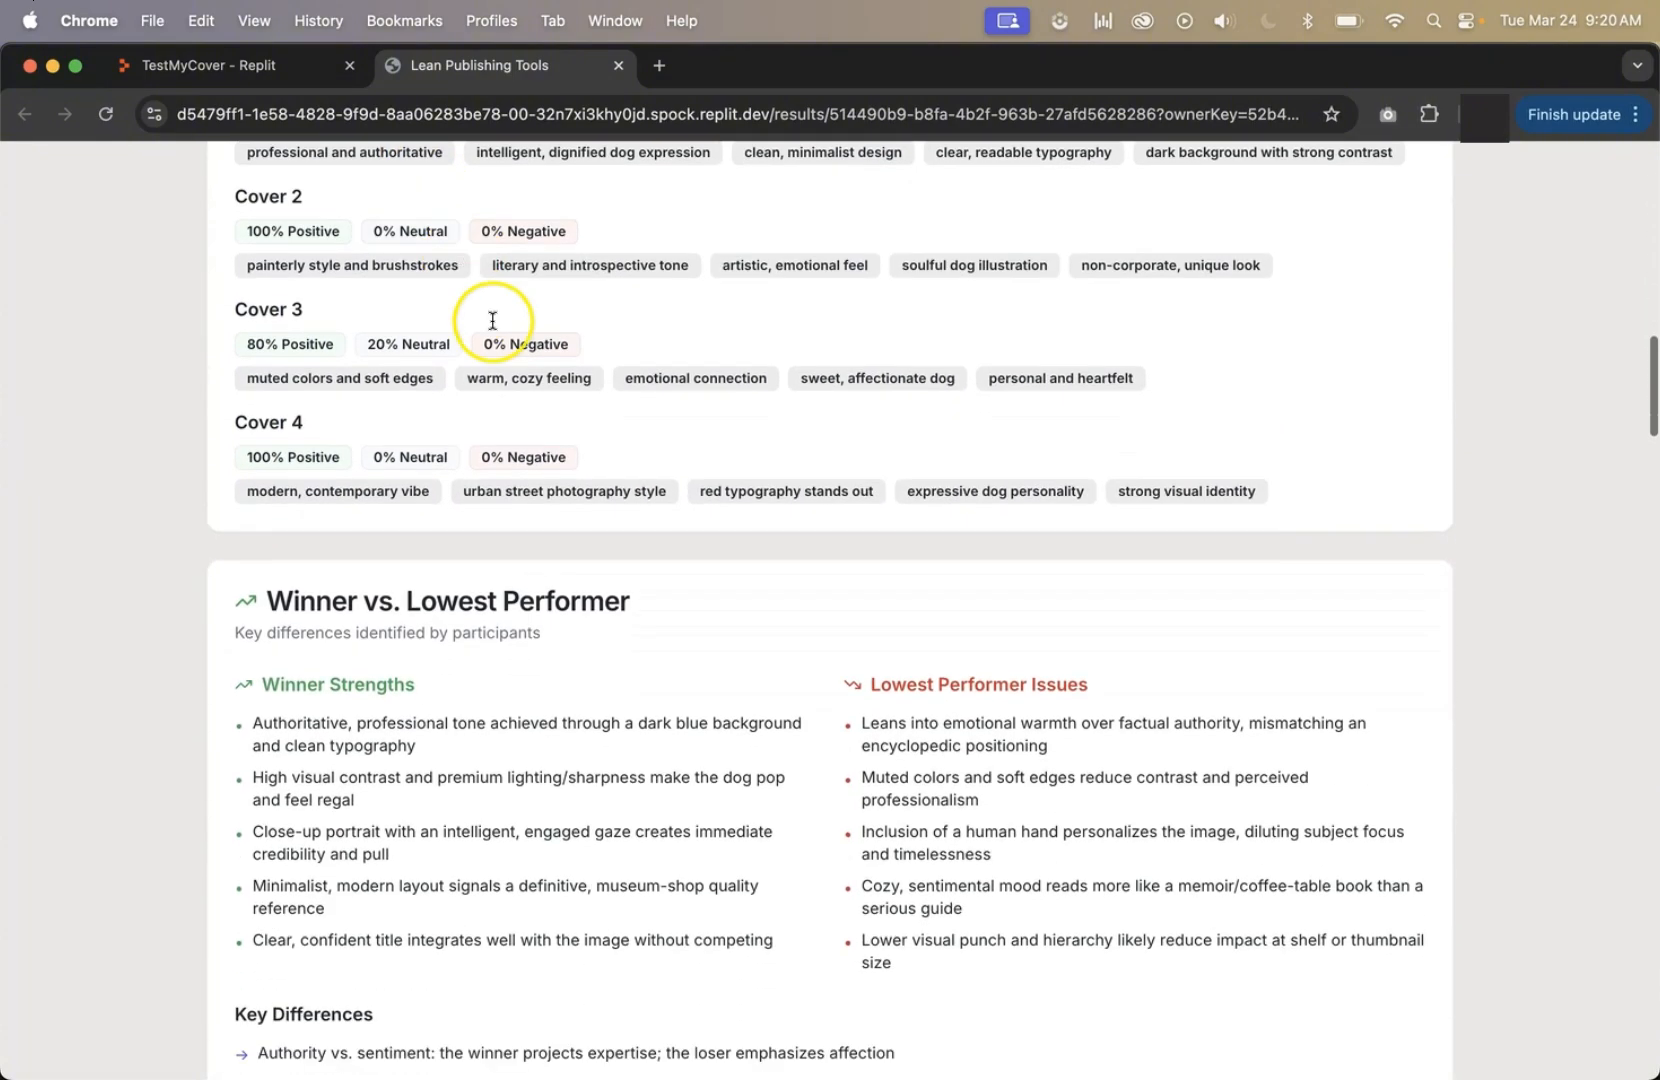
scroll(492, 320, "down", 8)
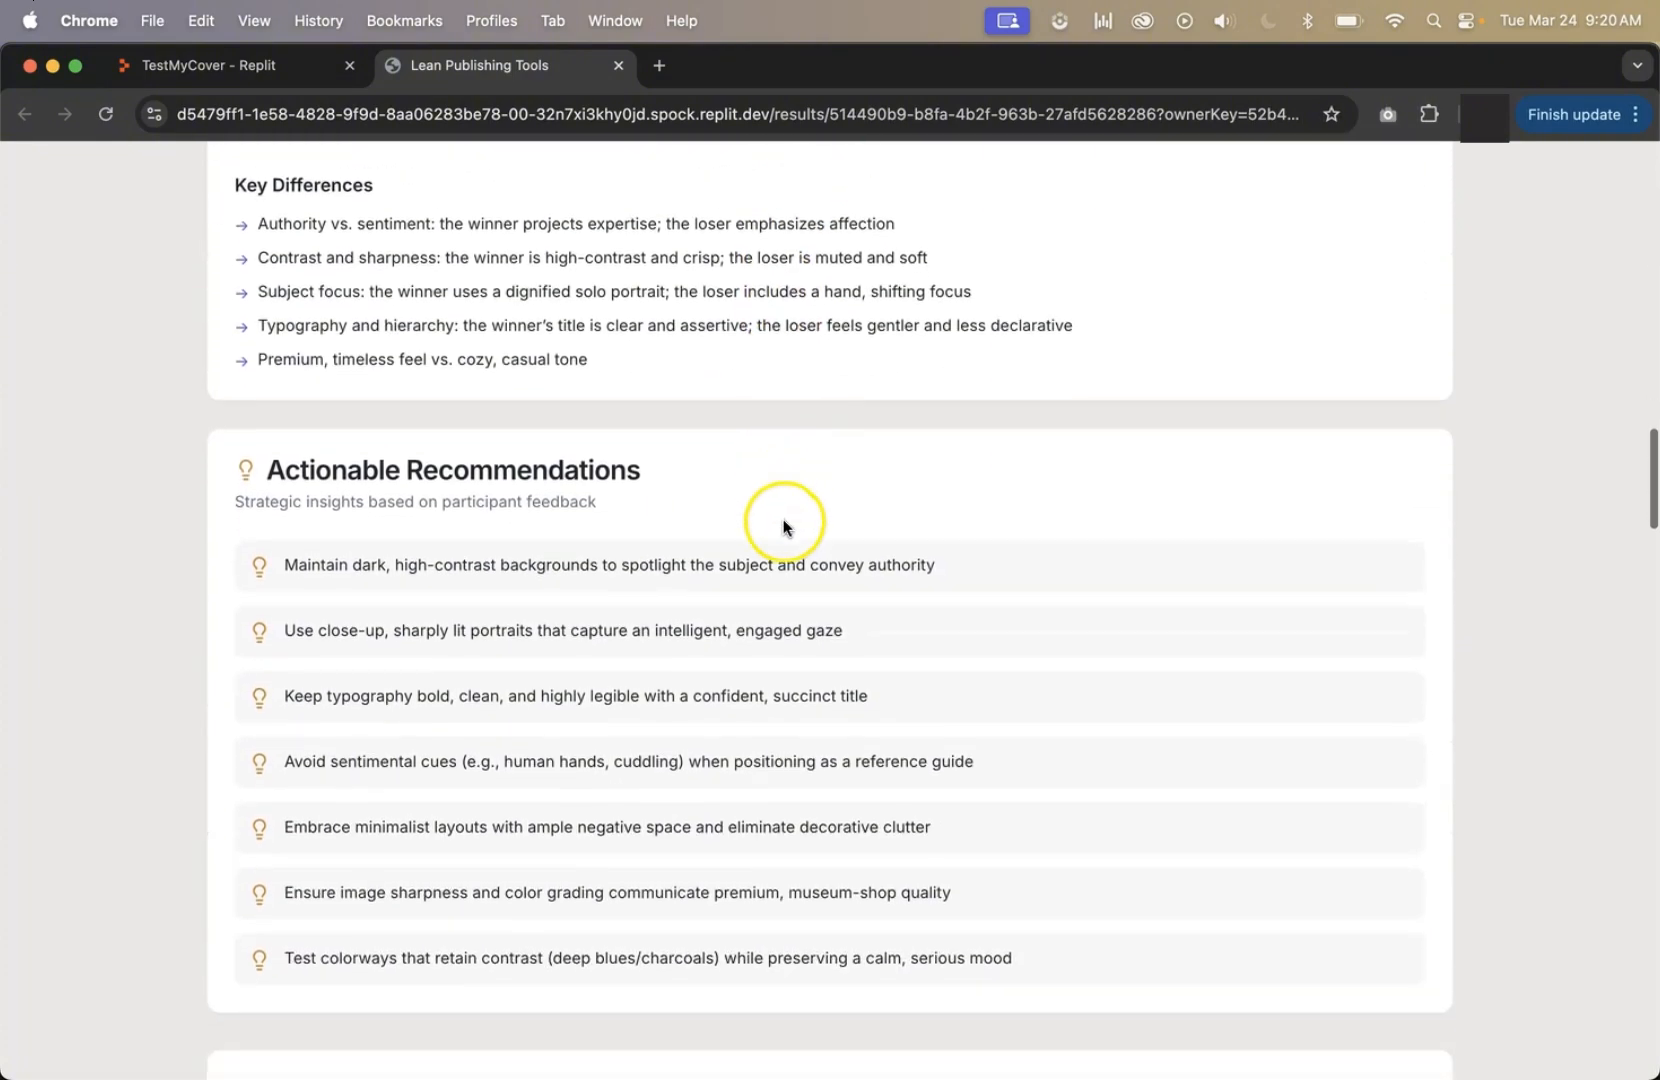
Export the survey results as CSV, accepting the one-time ARC email access agreement to download the respondents' emails.
scroll(1140, 668, "up", 15)
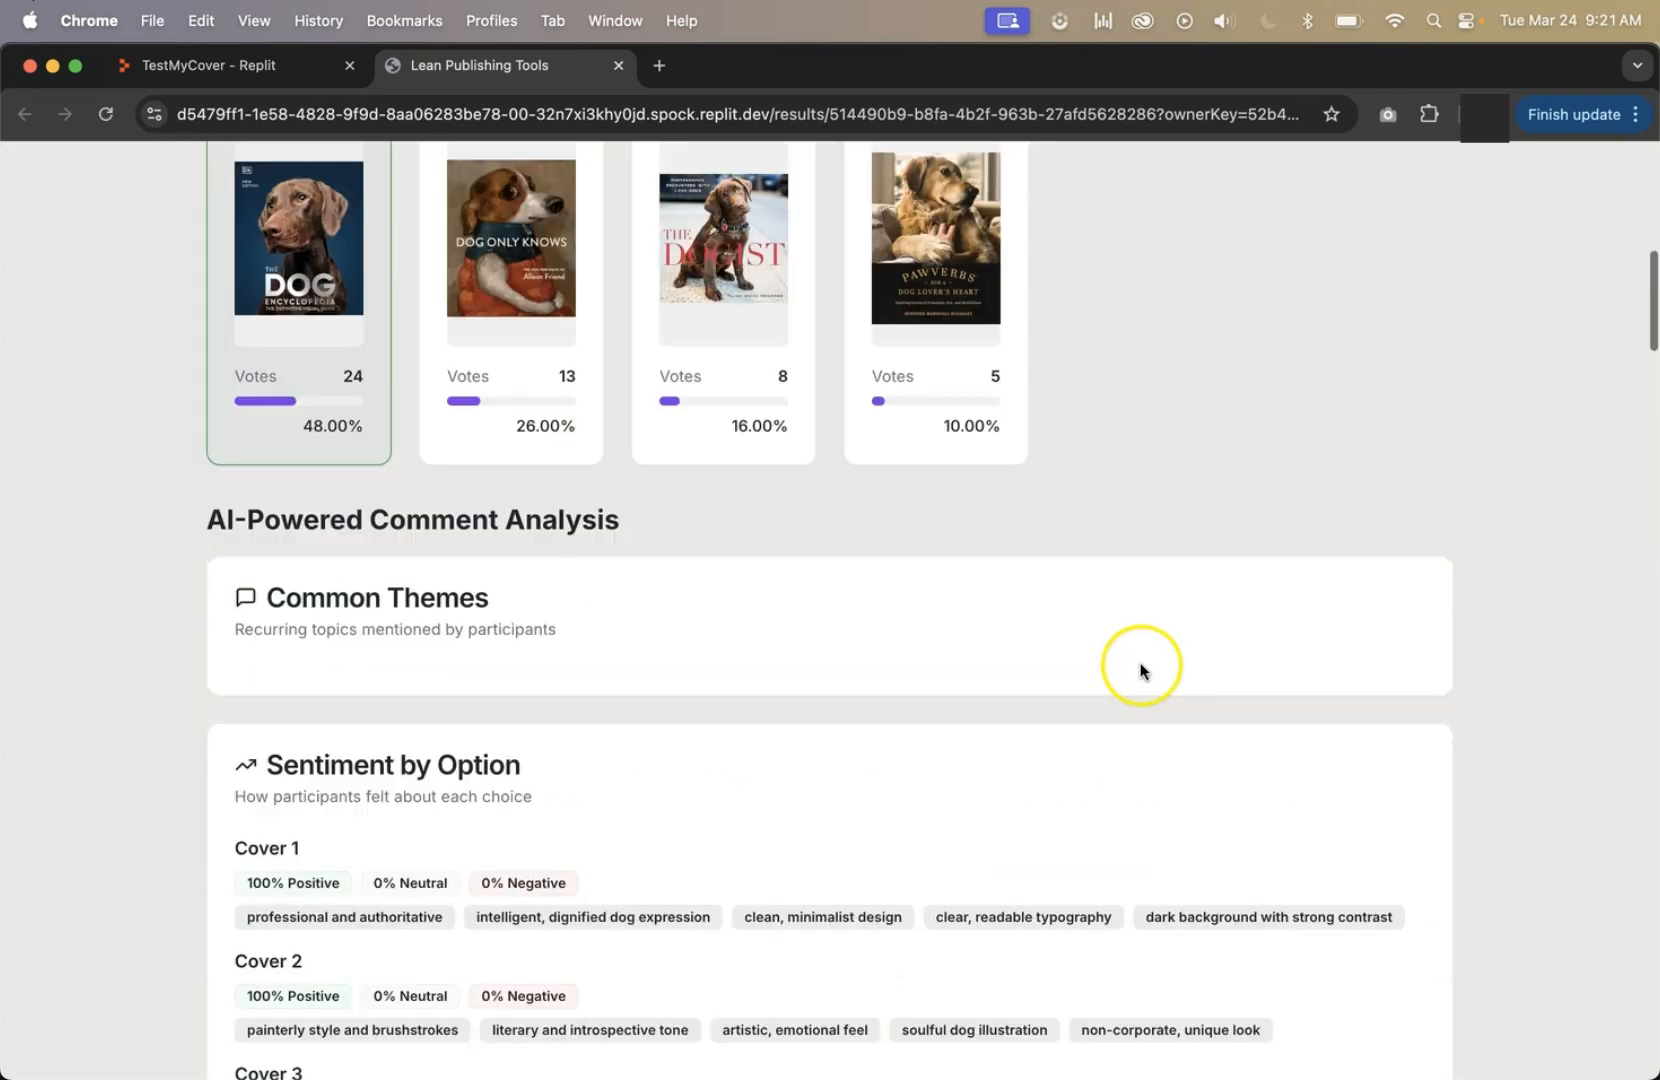
scroll(1140, 668, "up", 9)
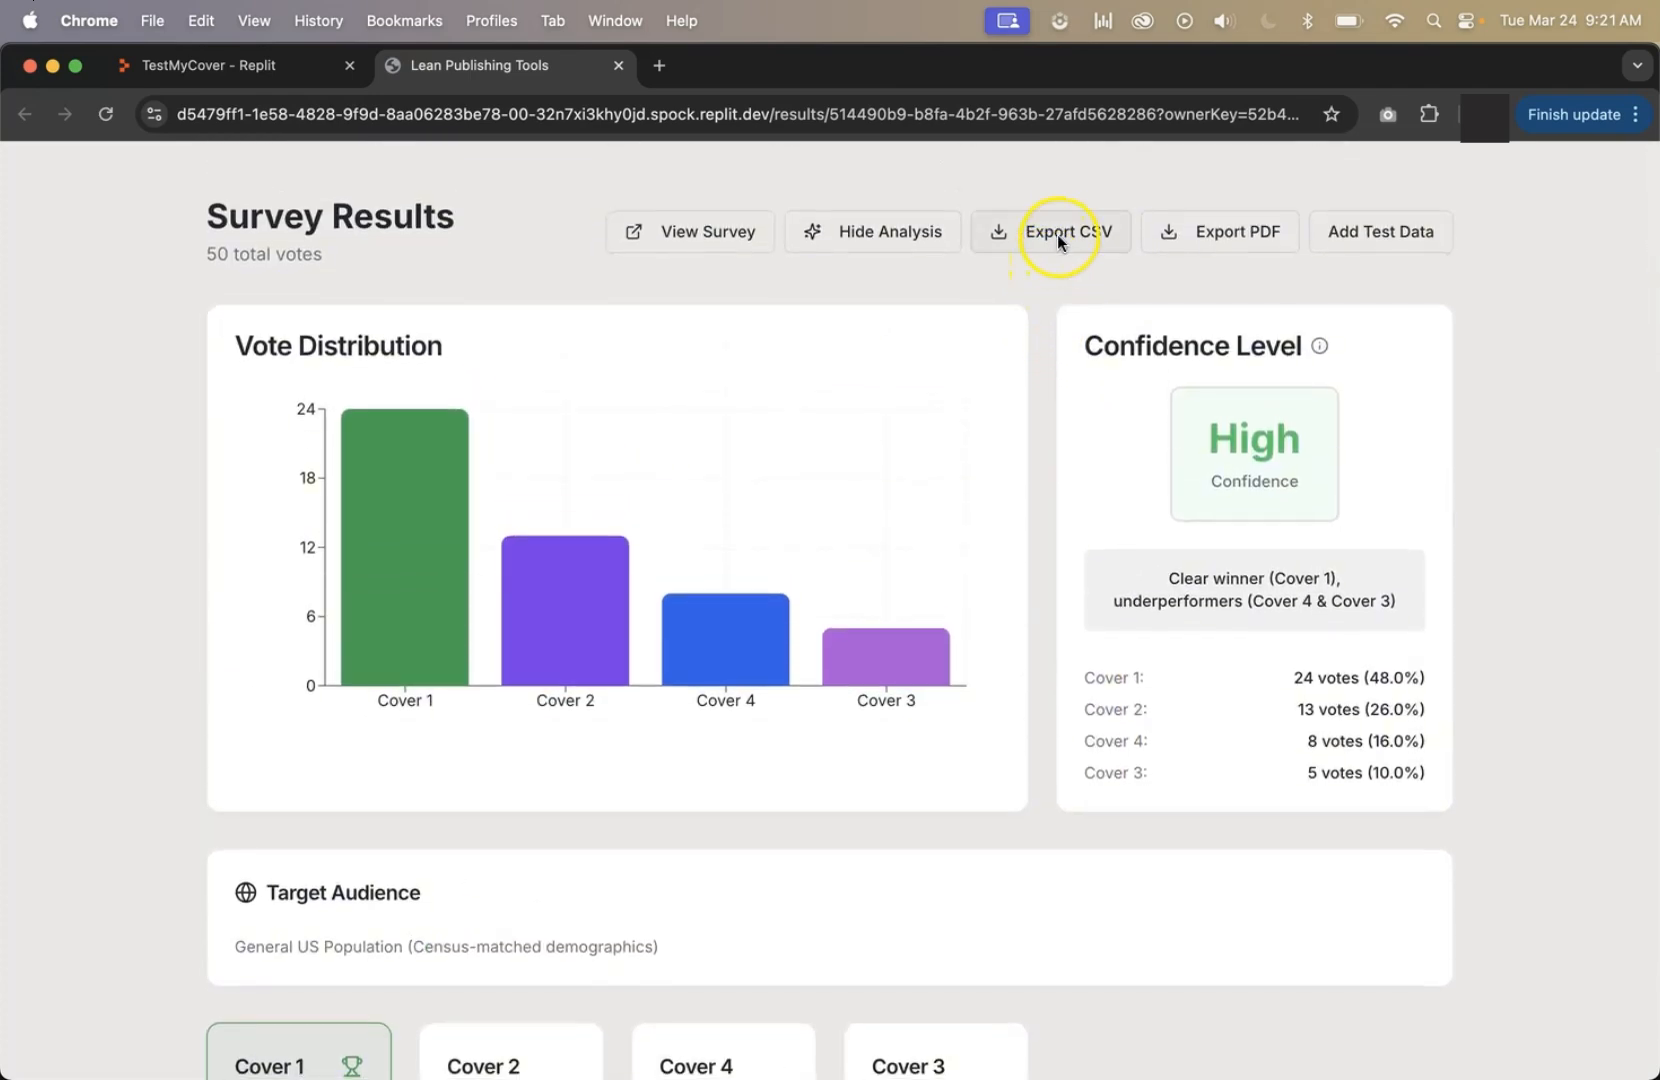
left_click(1058, 237)
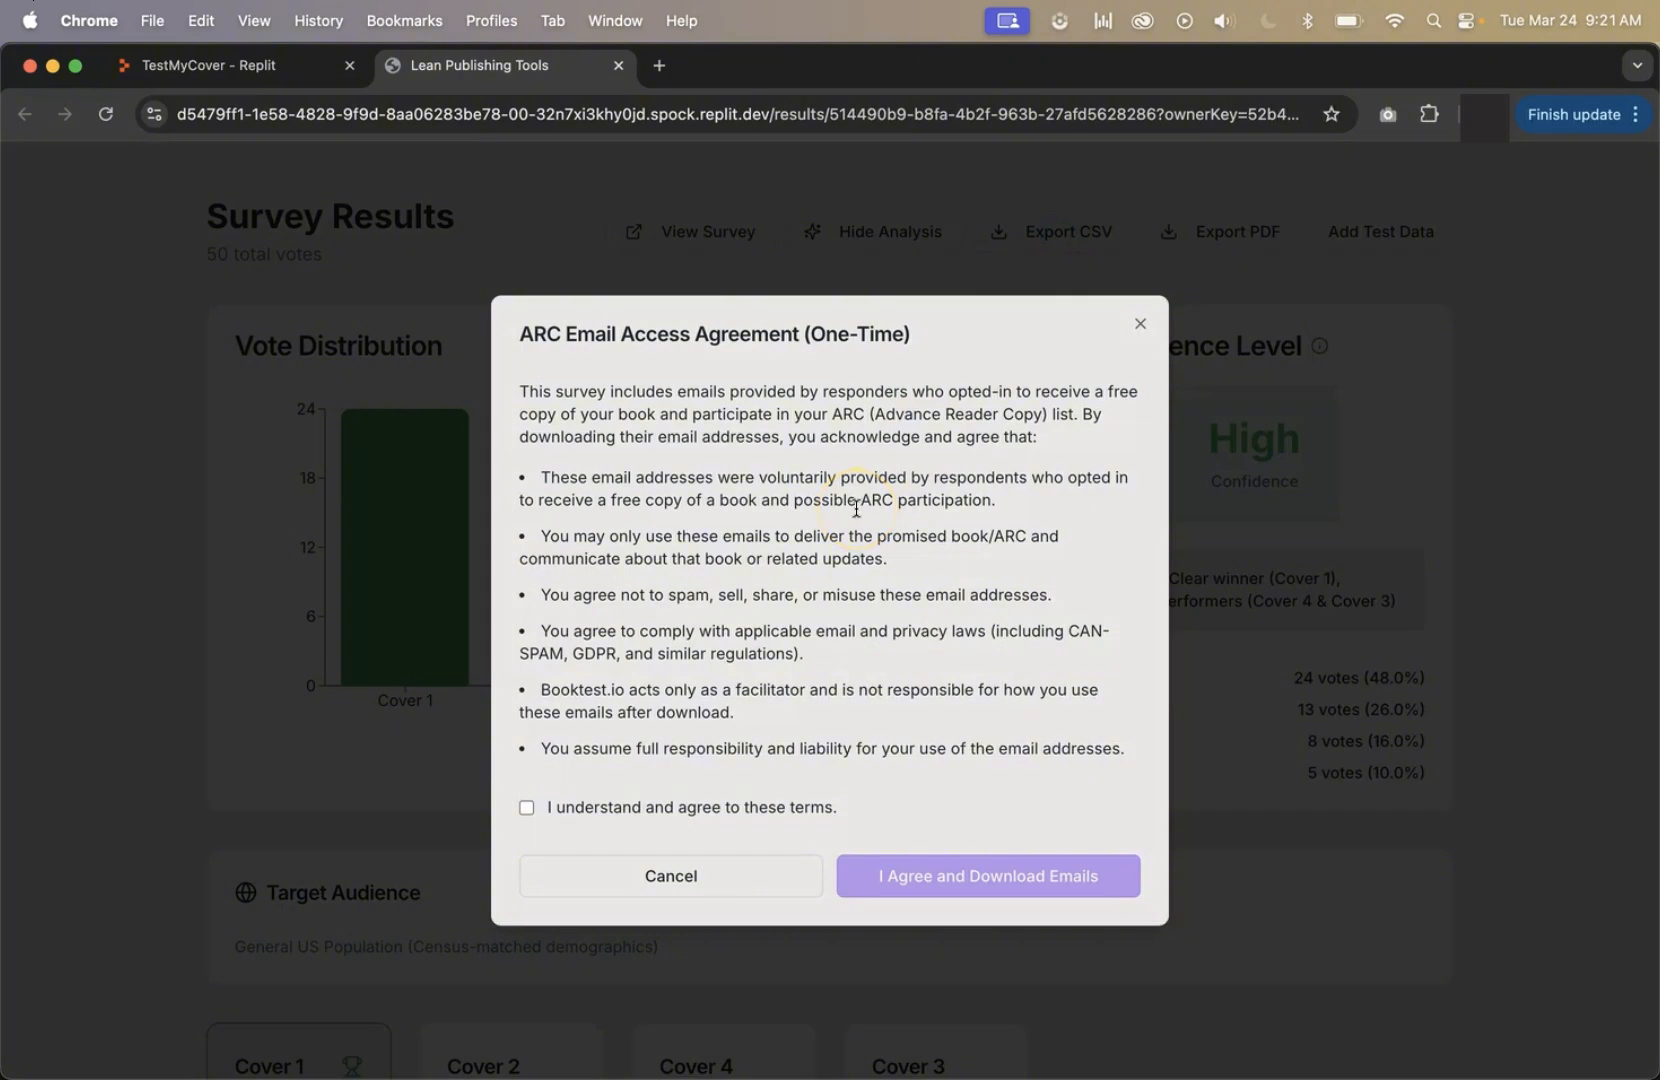
left_click(527, 807)
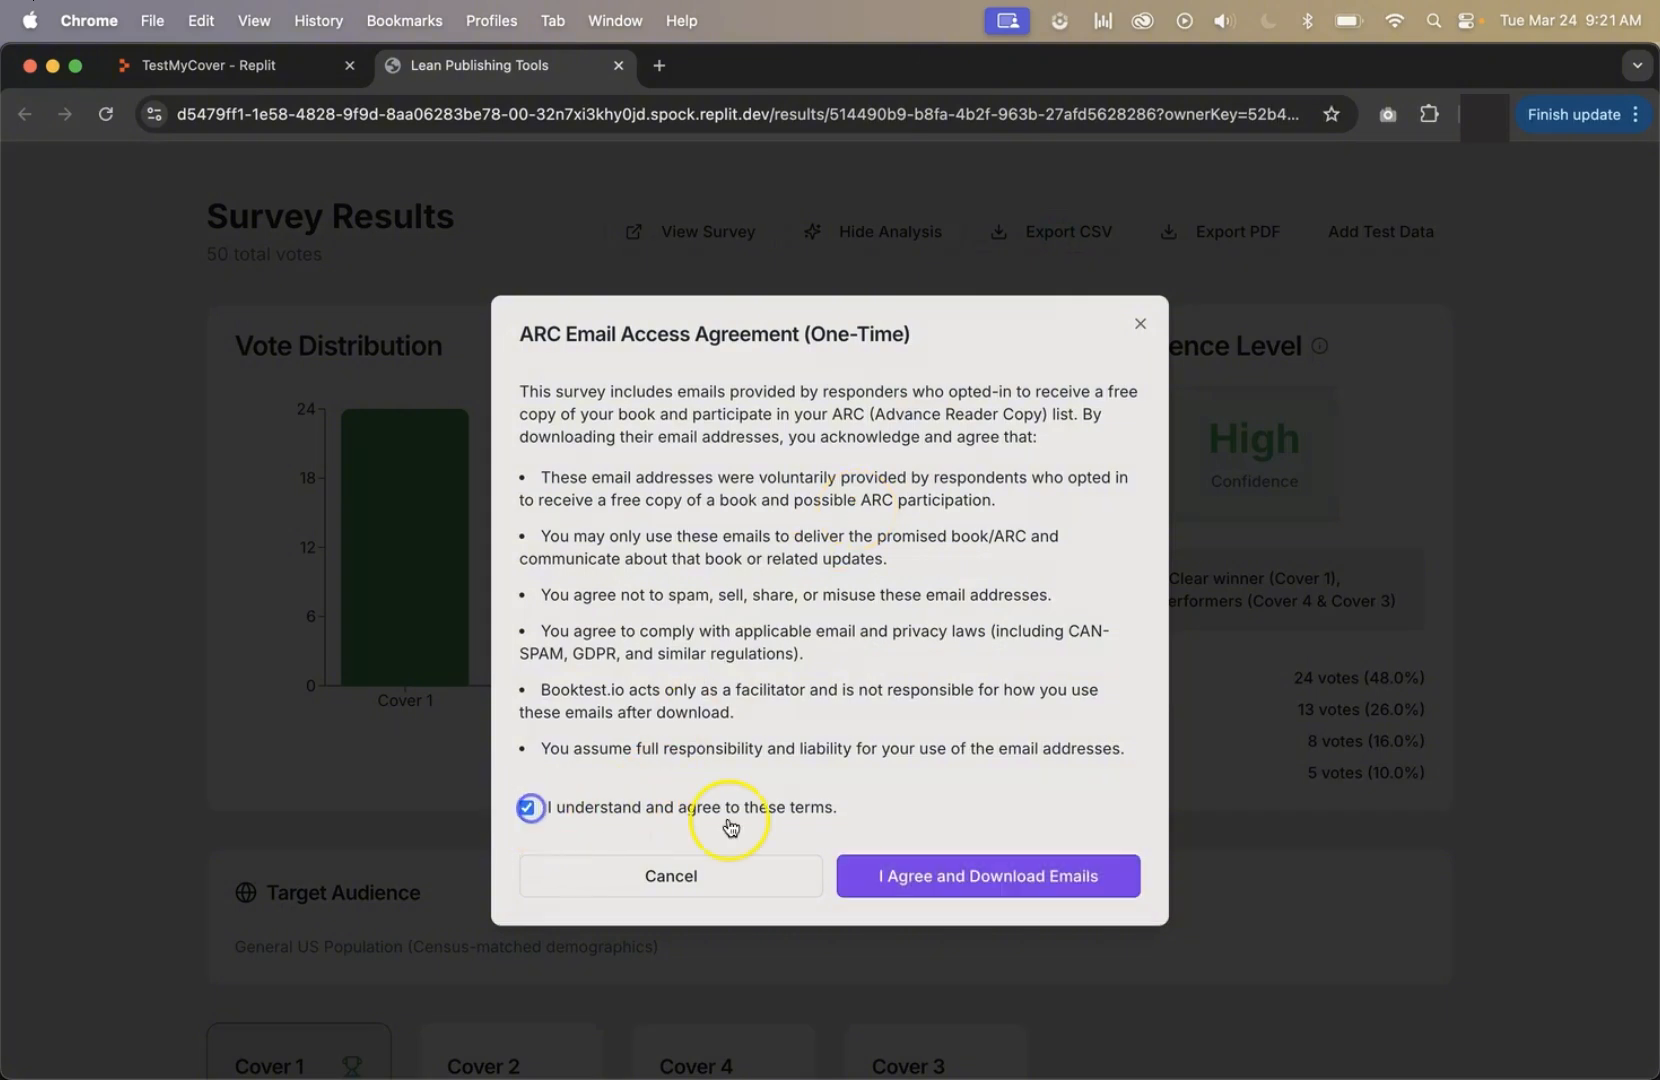
left_click(979, 878)
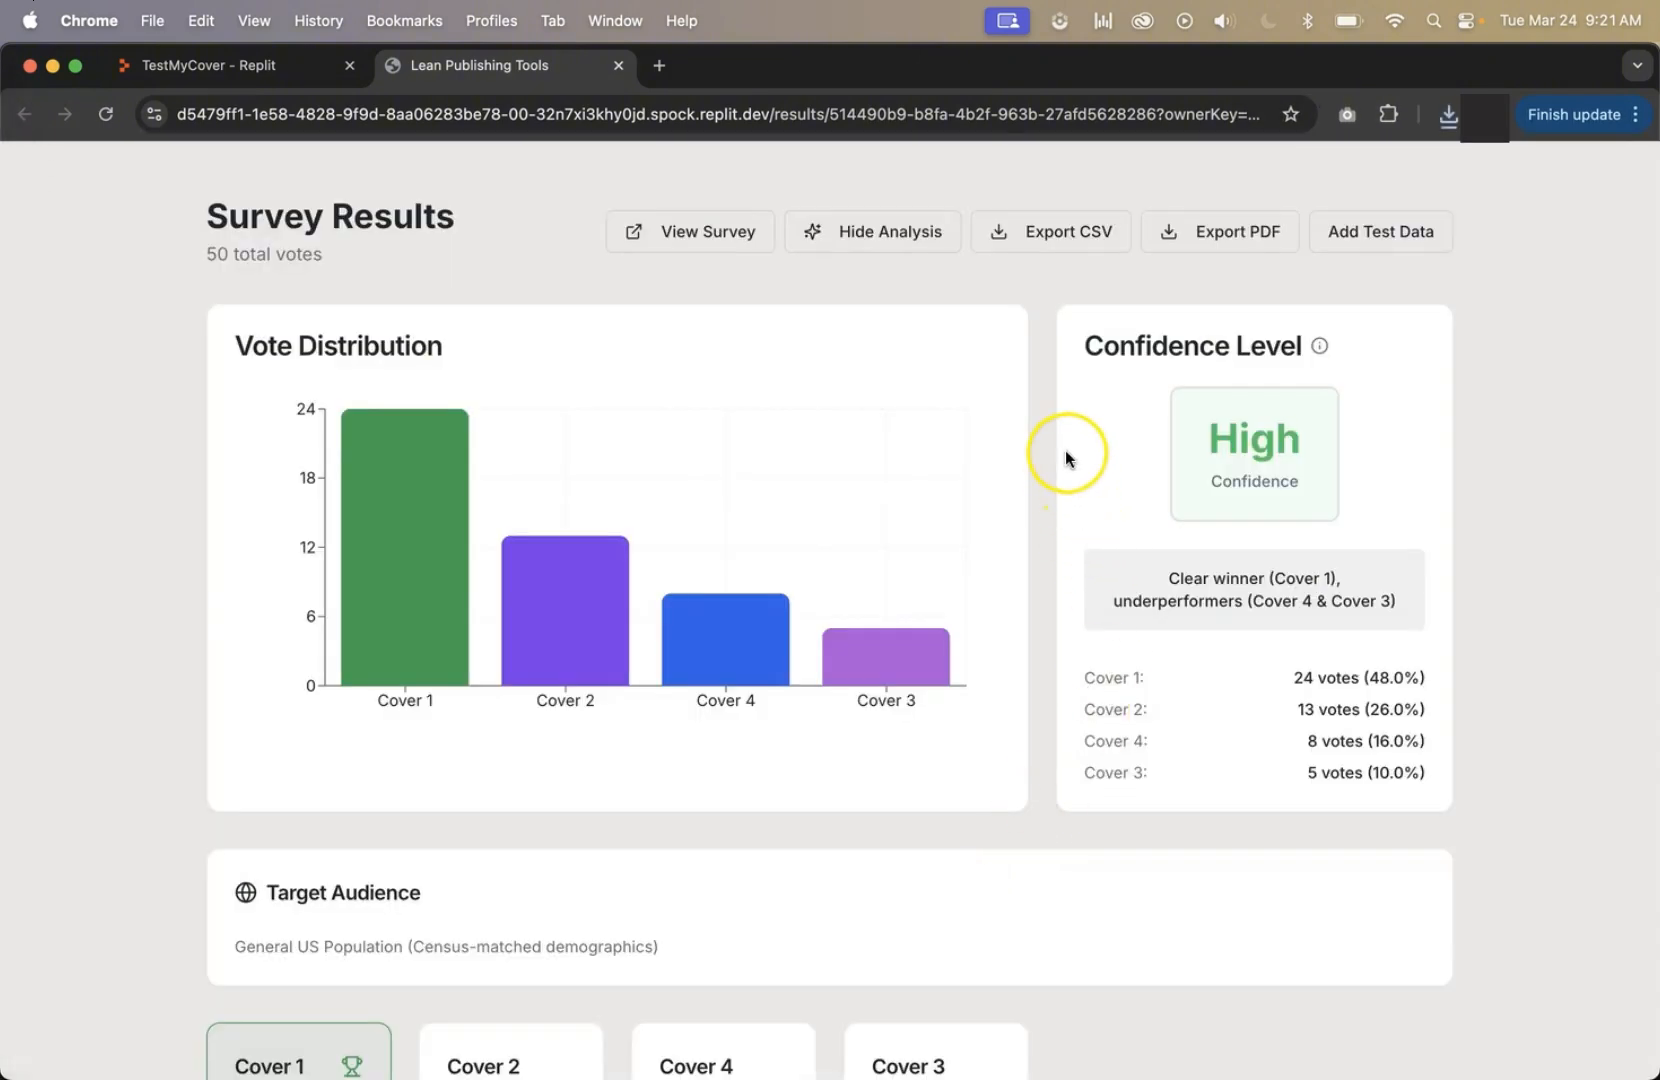